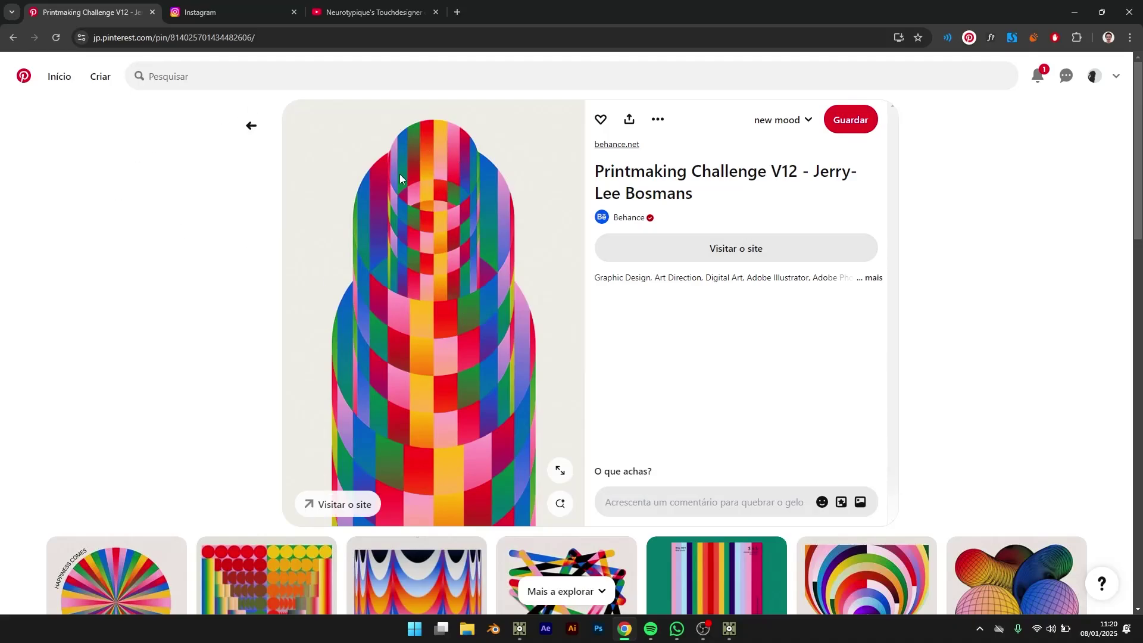
Review the Printmaking Challenge V12 artwork, the Instagram page and the Touchdesigner discord challenge video as references
{"action": "left_click", "coordinate": [372, 12]}
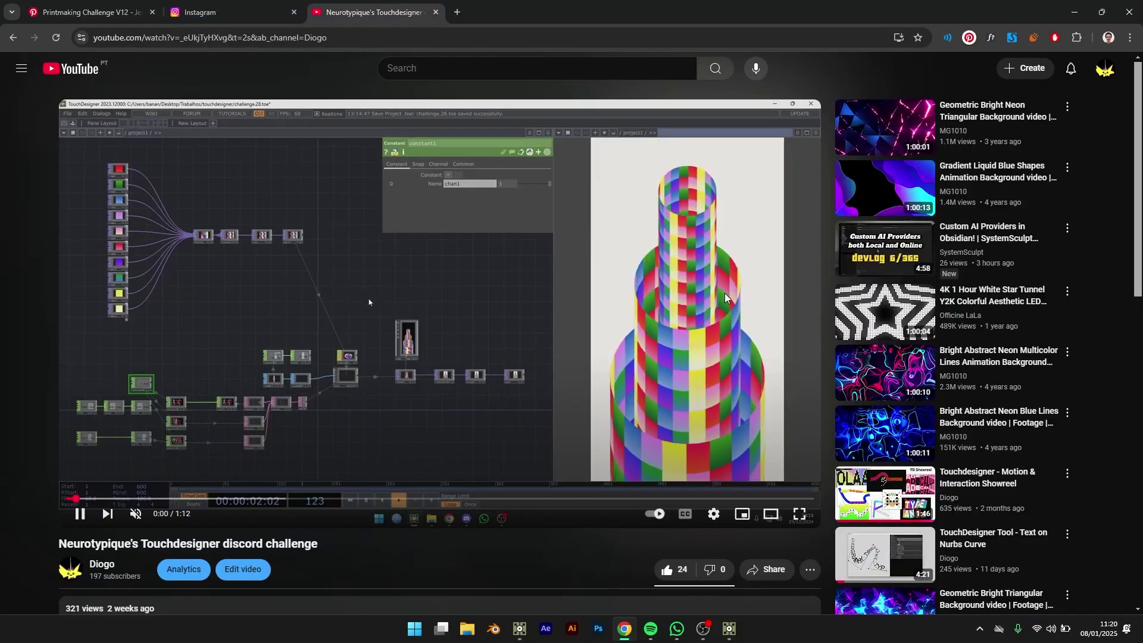
{"action": "left_click", "coordinate": [158, 5]}
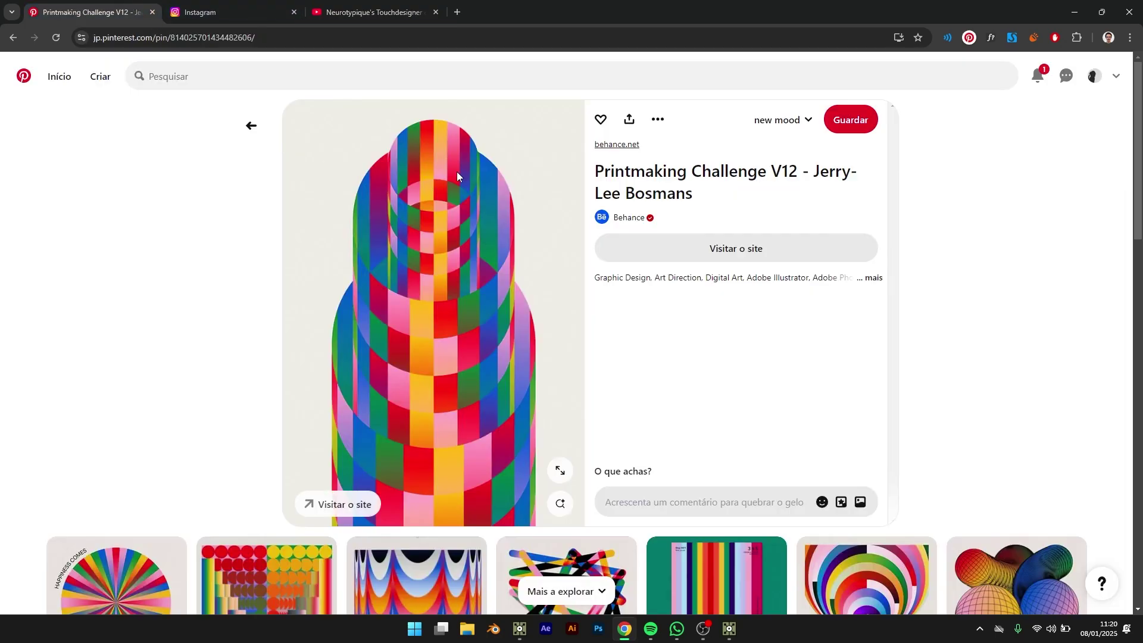
{"action": "left_click", "coordinate": [239, 7]}
{"action": "left_click_drag", "start_coordinate": [1129, 116], "coordinate": [1125, 90]}
{"action": "left_click", "coordinate": [392, 7]}
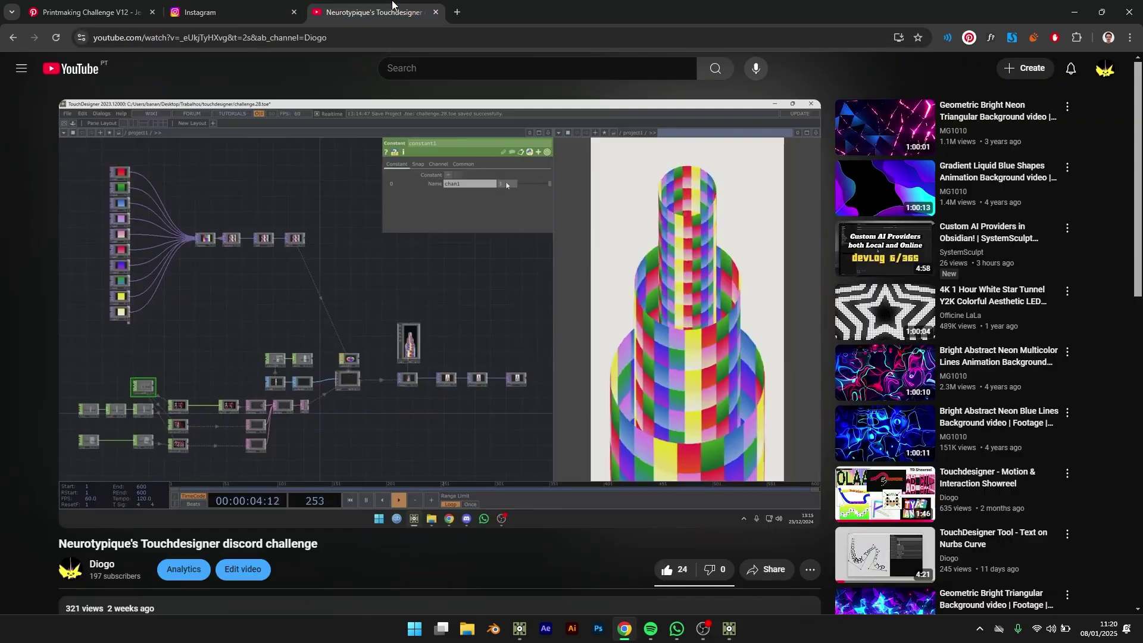
{"action": "left_click", "coordinate": [523, 377]}
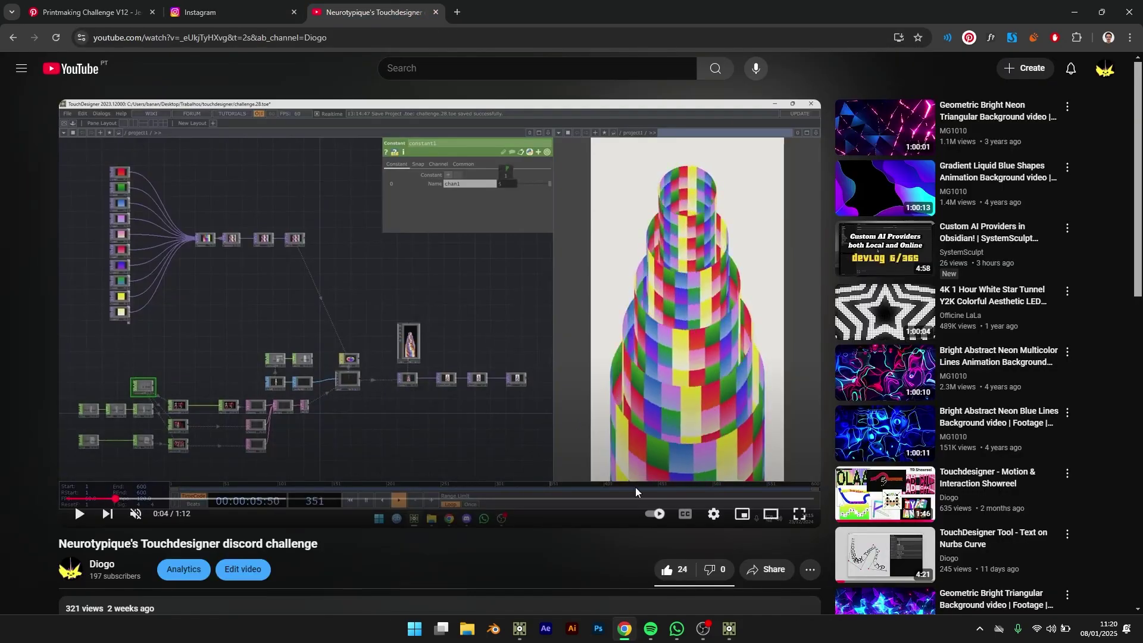
Switch to TouchDesigner and examine the finished challenge.28.toe network alongside its rendered output
{"action": "left_click", "coordinate": [731, 636]}
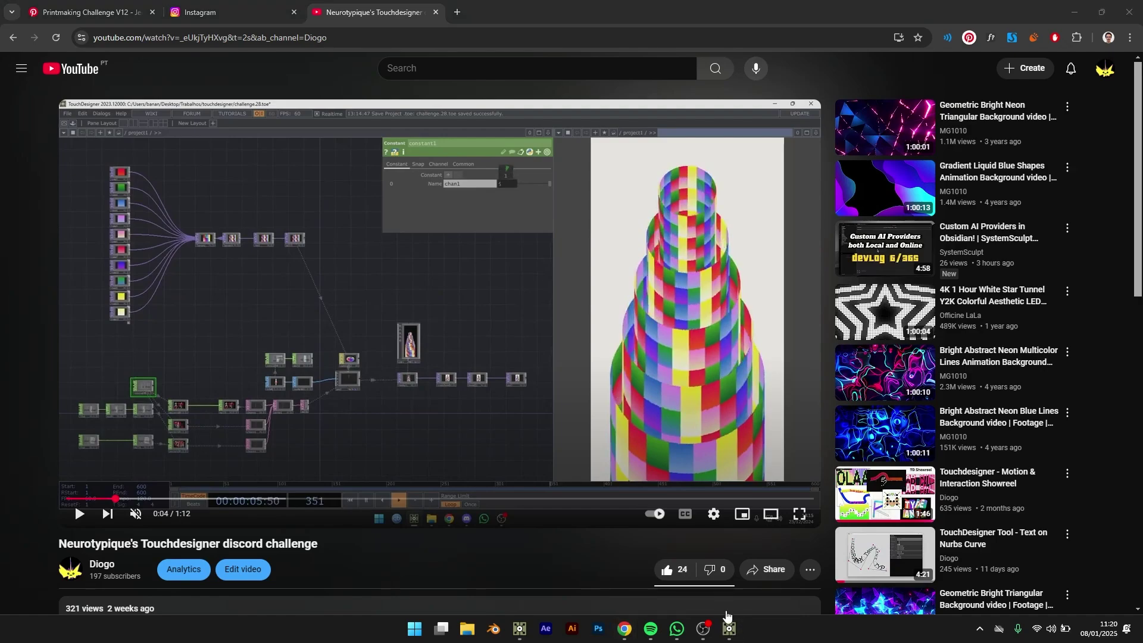
{"action": "left_click", "coordinate": [528, 628]}
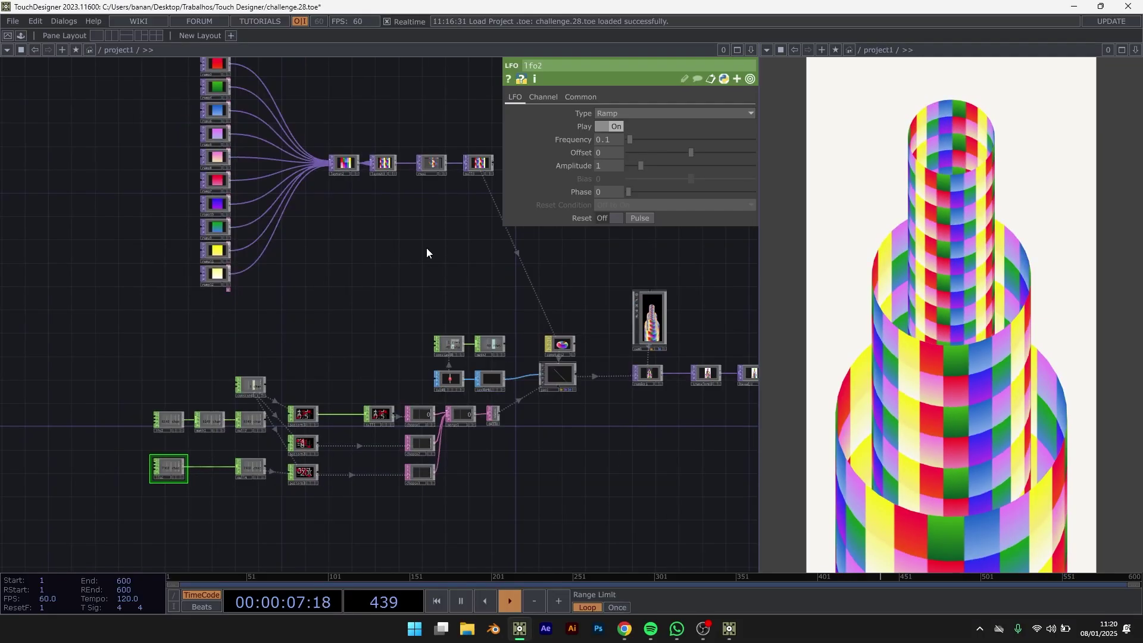
{"action": "left_click_drag", "start_coordinate": [411, 254], "coordinate": [329, 328]}
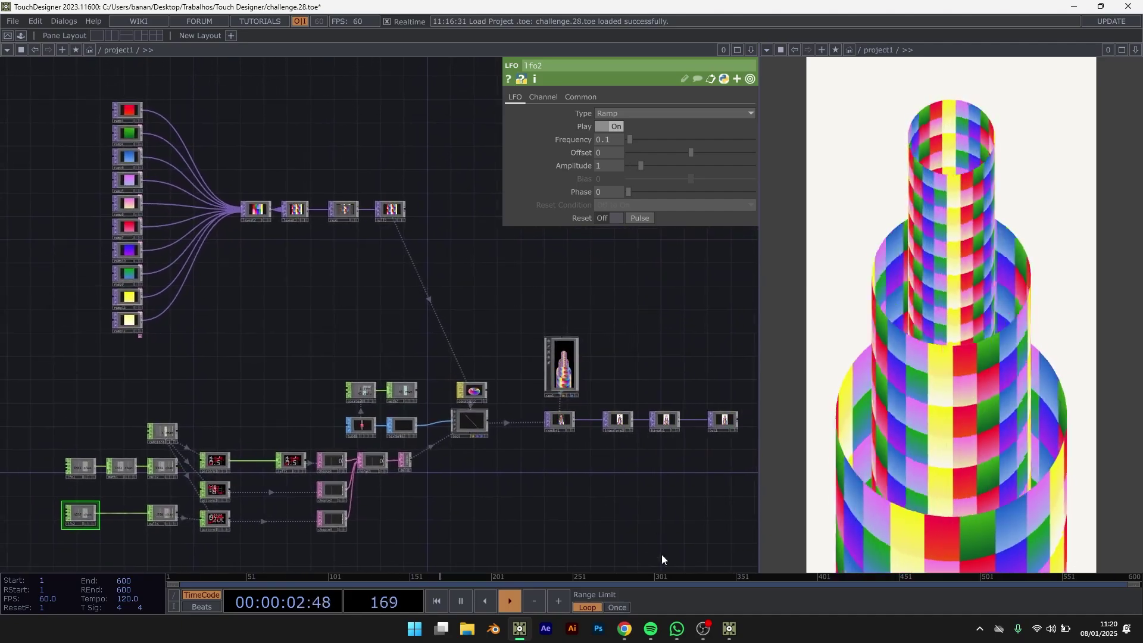
Switch to the NewProject.1.toe window, close the Palette and delete all default operators except out1
{"action": "left_click", "coordinate": [730, 628]}
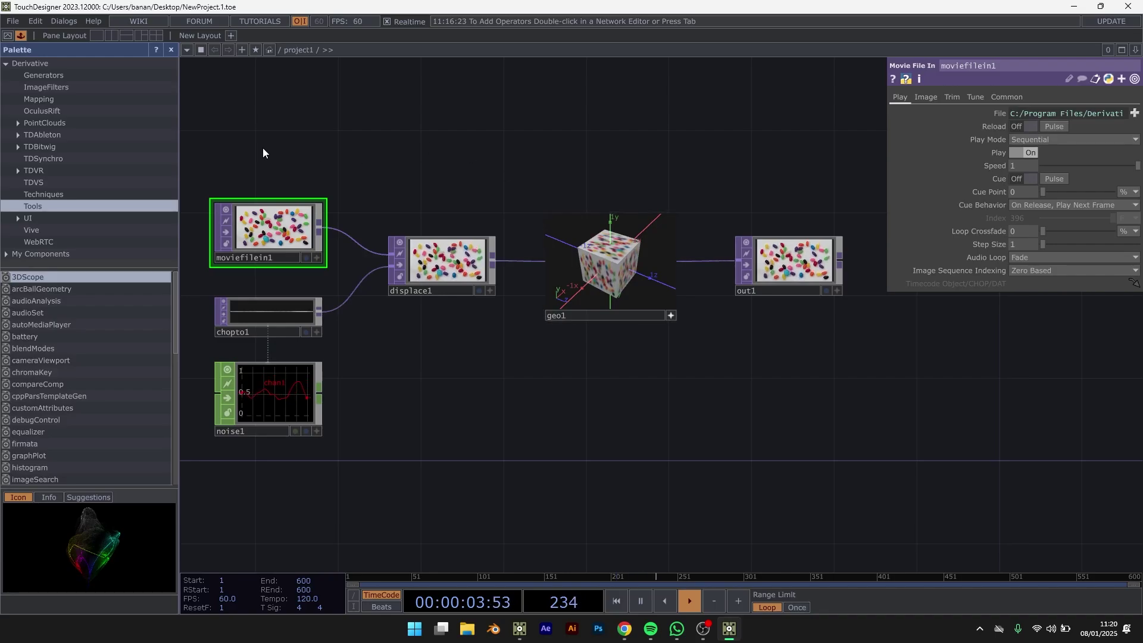
{"action": "left_click", "coordinate": [21, 36]}
{"action": "left_click_drag", "start_coordinate": [187, 175], "coordinate": [387, 189]}
{"action": "right_click_drag", "start_coordinate": [320, 172], "coordinate": [676, 439]}
{"action": "key", "text": "Delete"}
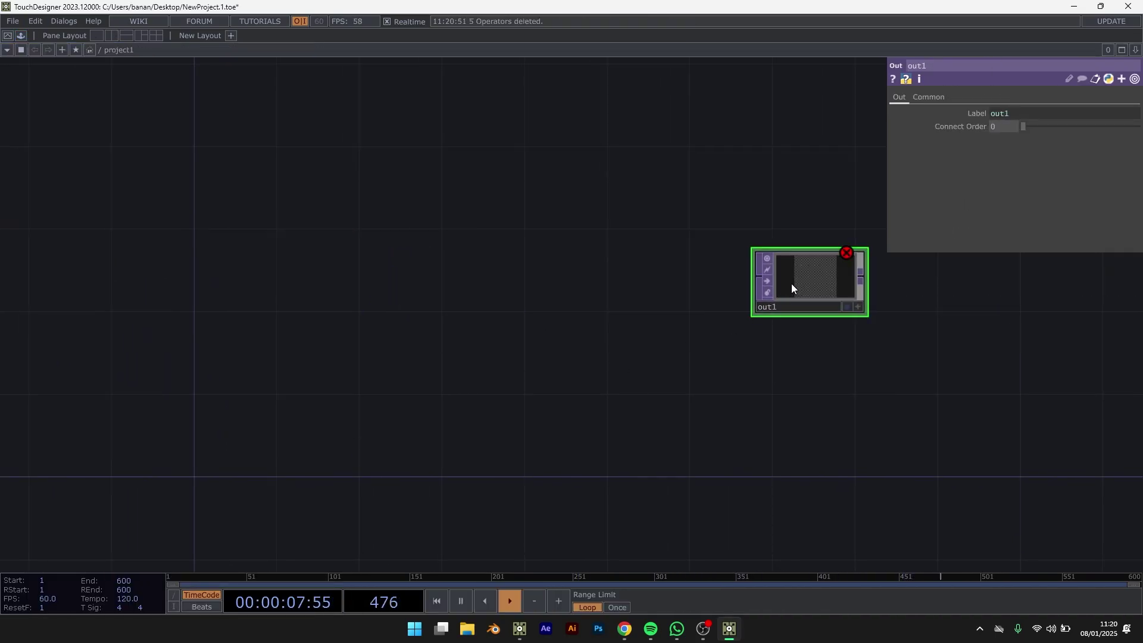
Move out1 aside and add a Render TOP to its left in the network
{"action": "left_click_drag", "start_coordinate": [791, 285], "coordinate": [891, 450]}
{"action": "key", "text": "Tab"}
{"action": "type", "text": "re"}
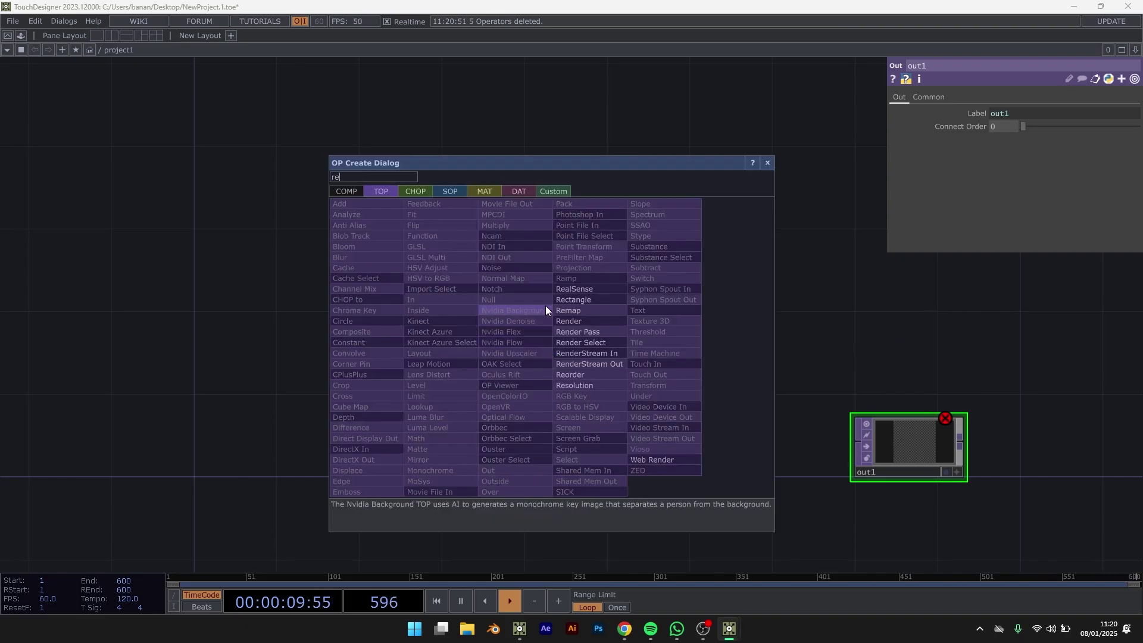
{"action": "left_click", "coordinate": [575, 322]}
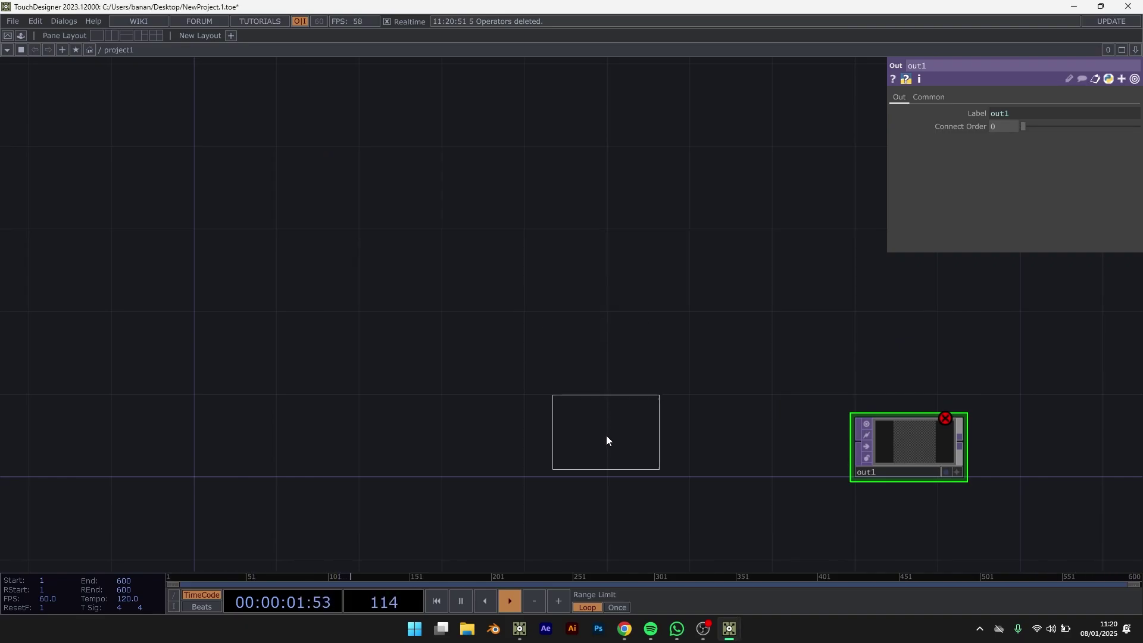
{"action": "left_click", "coordinate": [605, 437]}
Add a Camera COMP above the Render TOP
{"action": "key", "text": "Tab"}
{"action": "type", "text": "ca"}
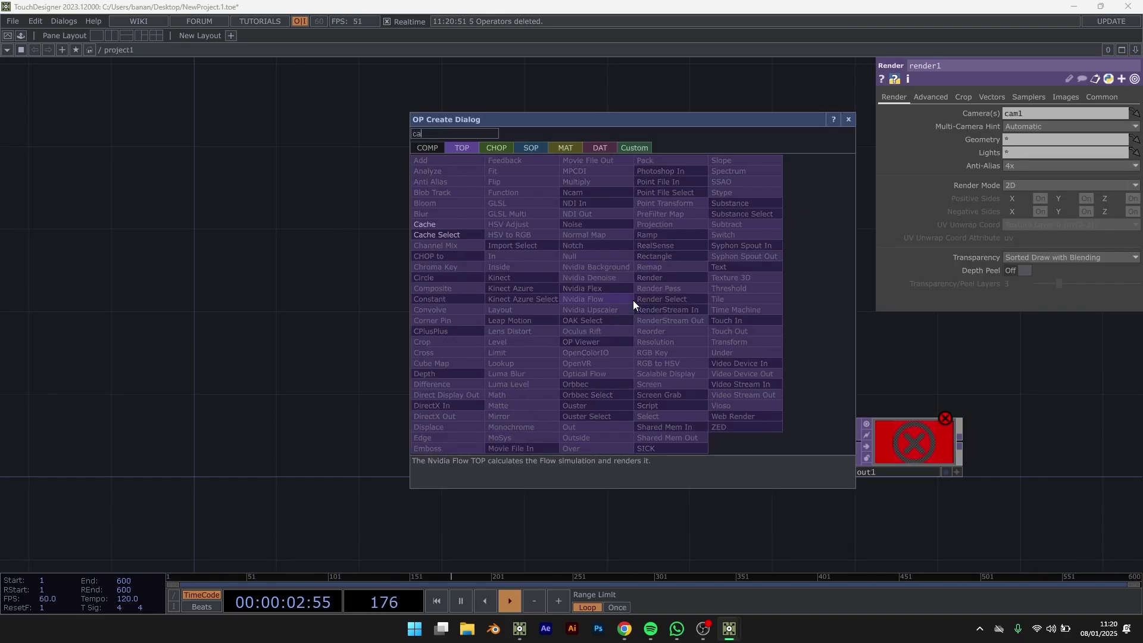
{"action": "left_click", "coordinate": [440, 149]}
{"action": "left_click", "coordinate": [450, 183]}
{"action": "left_click", "coordinate": [611, 233]}
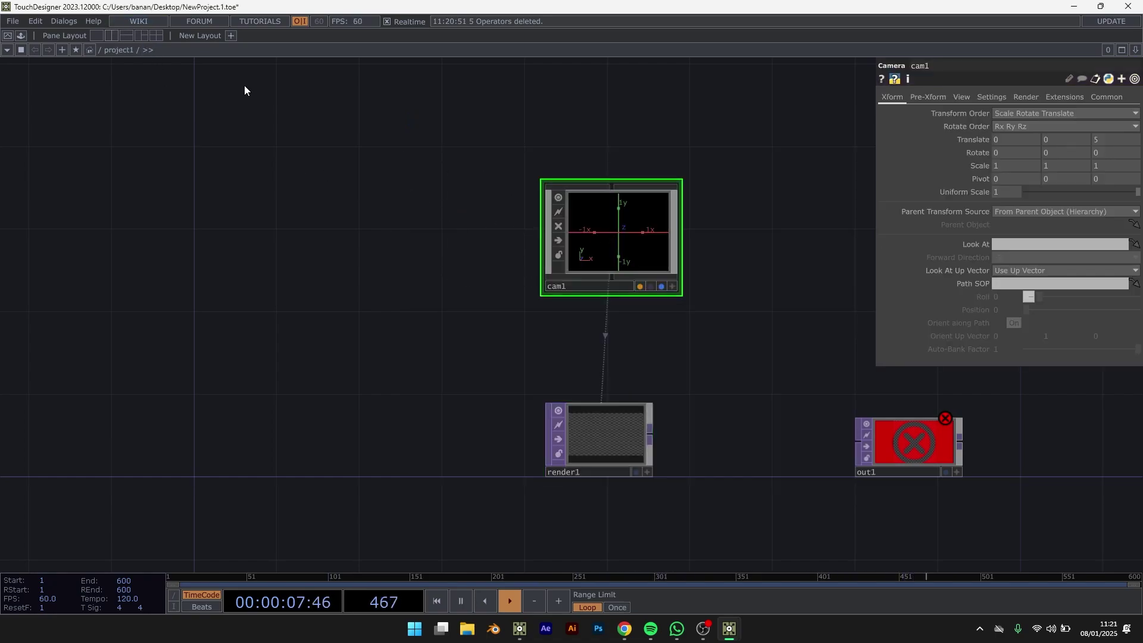
Split the workspace into two side-by-side panes and make the second one a Panel view of project1
{"action": "key", "text": "alt+["}
{"action": "left_click_drag", "start_coordinate": [572, 266], "coordinate": [715, 249]}
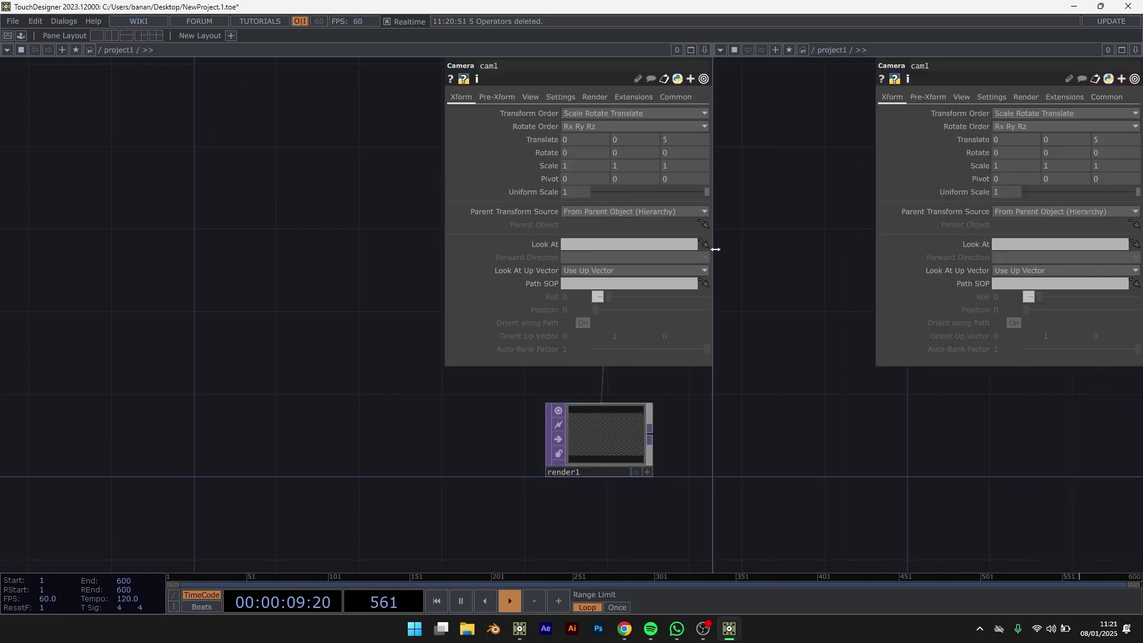
{"action": "left_click", "coordinate": [734, 51]}
{"action": "left_click", "coordinate": [737, 70]}
Connect the output of render1 to the input of out1
{"action": "left_click_drag", "start_coordinate": [374, 364], "coordinate": [59, 353]}
{"action": "left_click_drag", "start_coordinate": [337, 429], "coordinate": [519, 431]}
{"action": "left_click", "coordinate": [543, 429]}
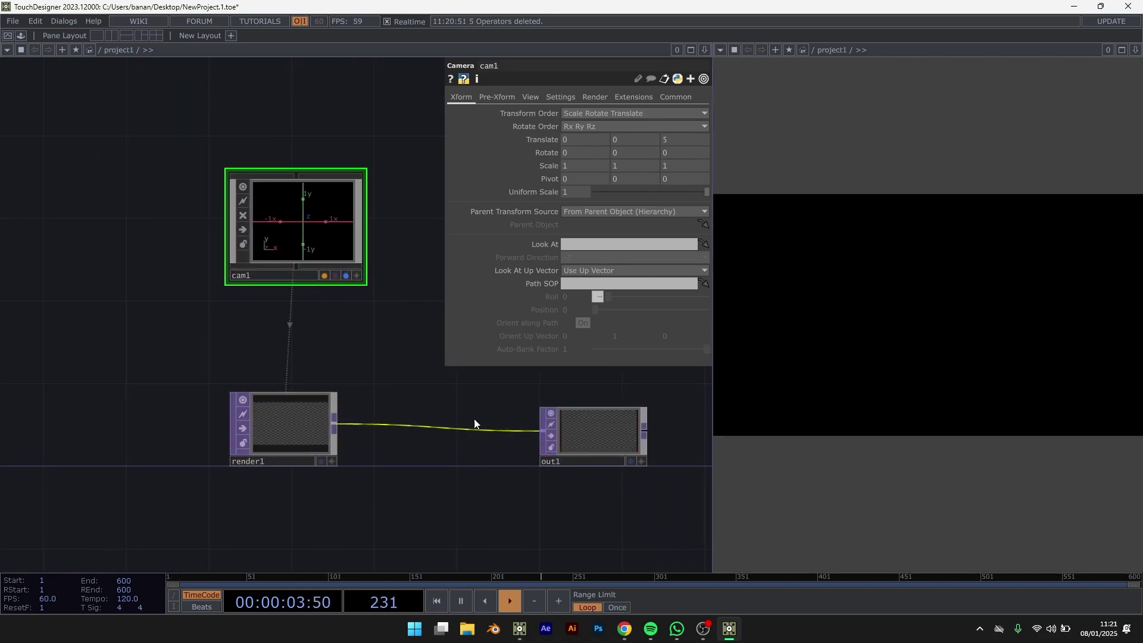
{"action": "scroll", "coordinate": [458, 409], "scroll_direction": "down", "scroll_amount": 2}
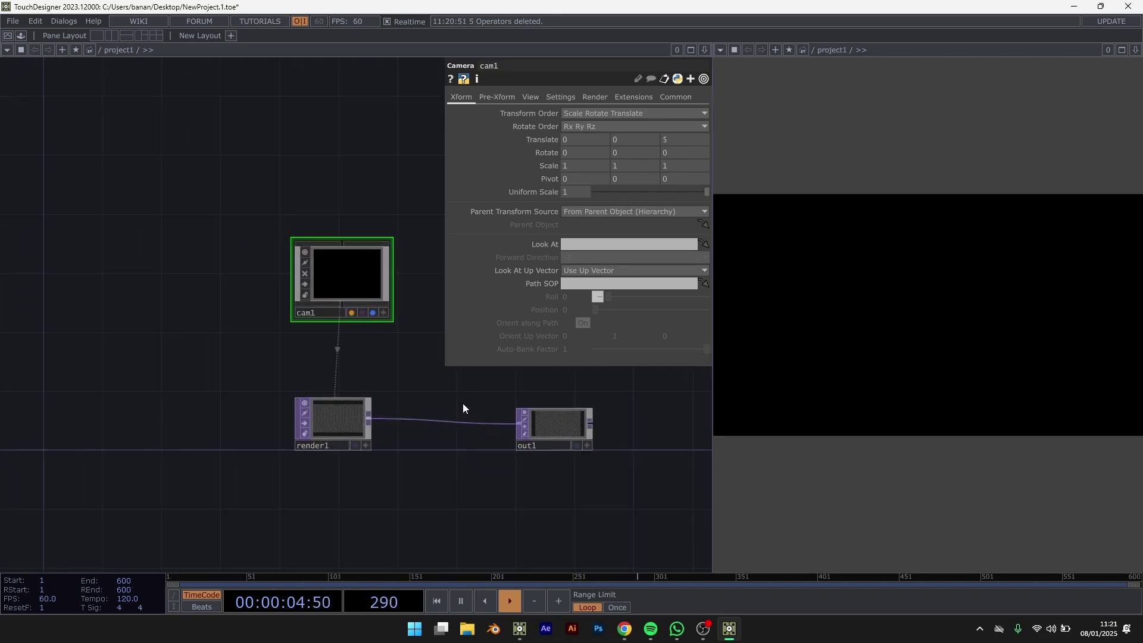
Set the resolution of render1 to 720 by 1280
{"action": "left_click", "coordinate": [334, 439]}
{"action": "left_click", "coordinate": [667, 97]}
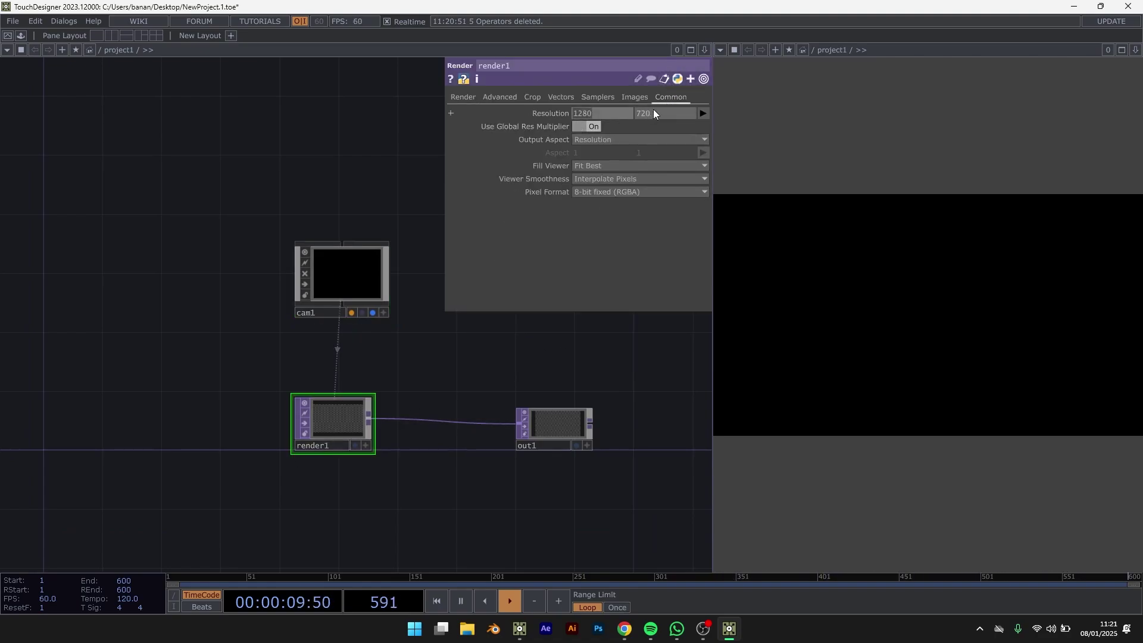
{"action": "left_click_drag", "start_coordinate": [606, 111], "coordinate": [552, 109]}
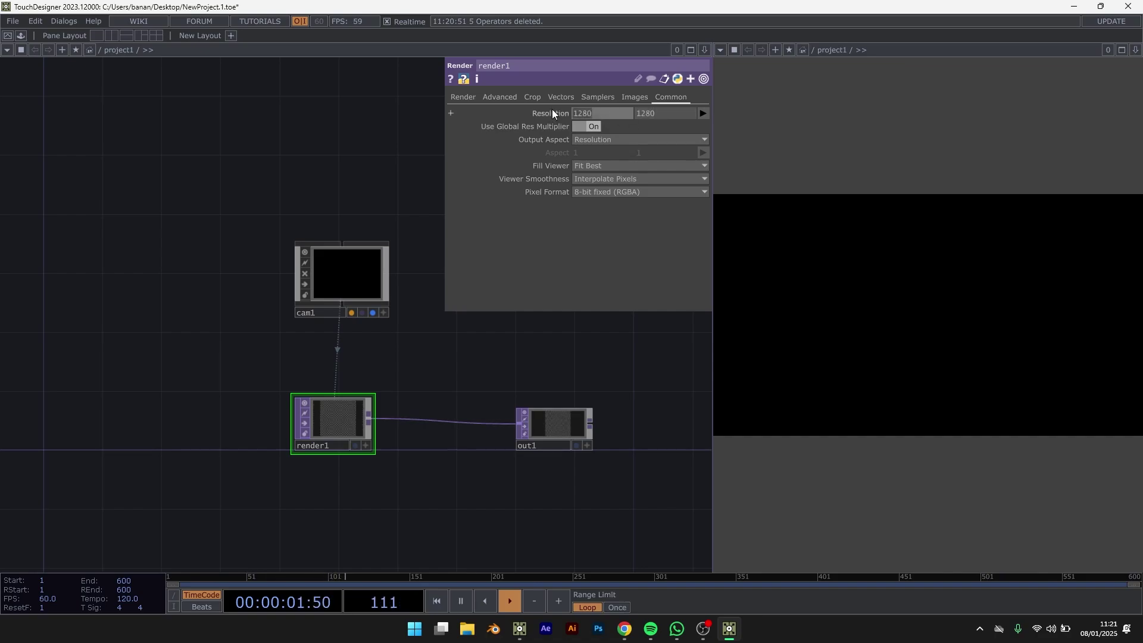
{"action": "type", "text": "720"}
{"action": "key", "text": "Return"}
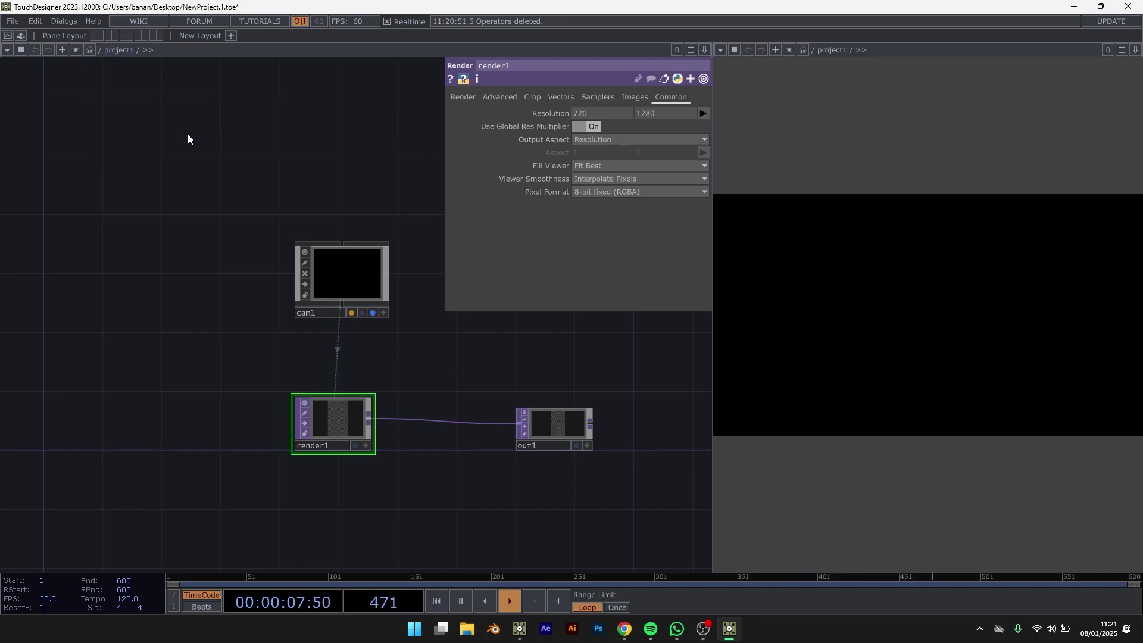
Go up to the project1 container, set its width to 720 and height to 1280, and return inside it
{"action": "key", "text": "u"}
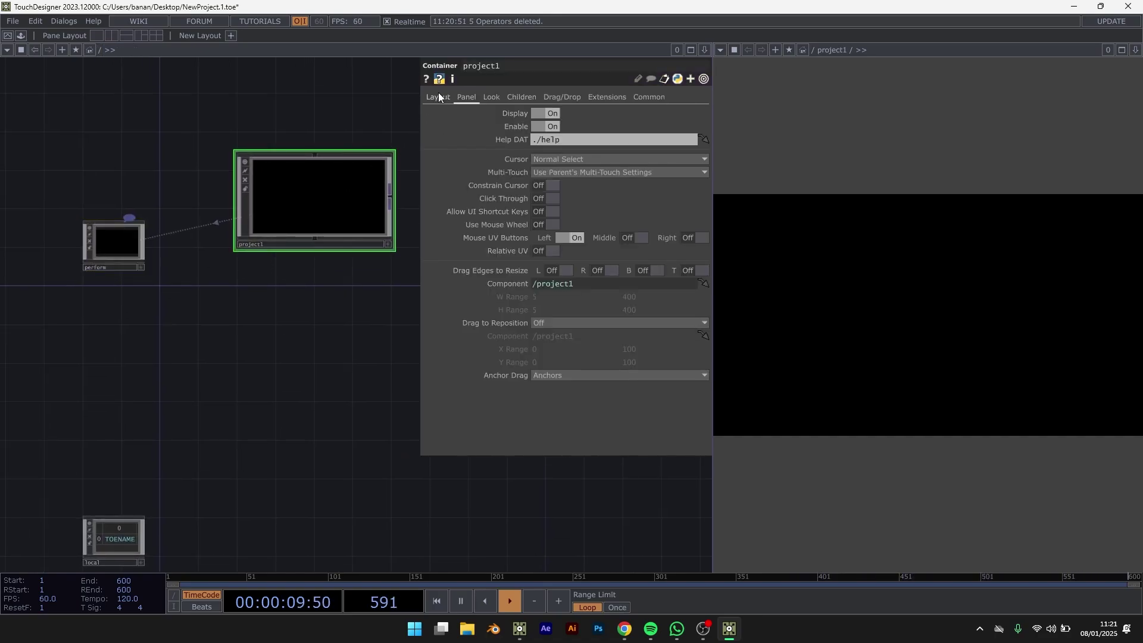
{"action": "left_click", "coordinate": [438, 97]}
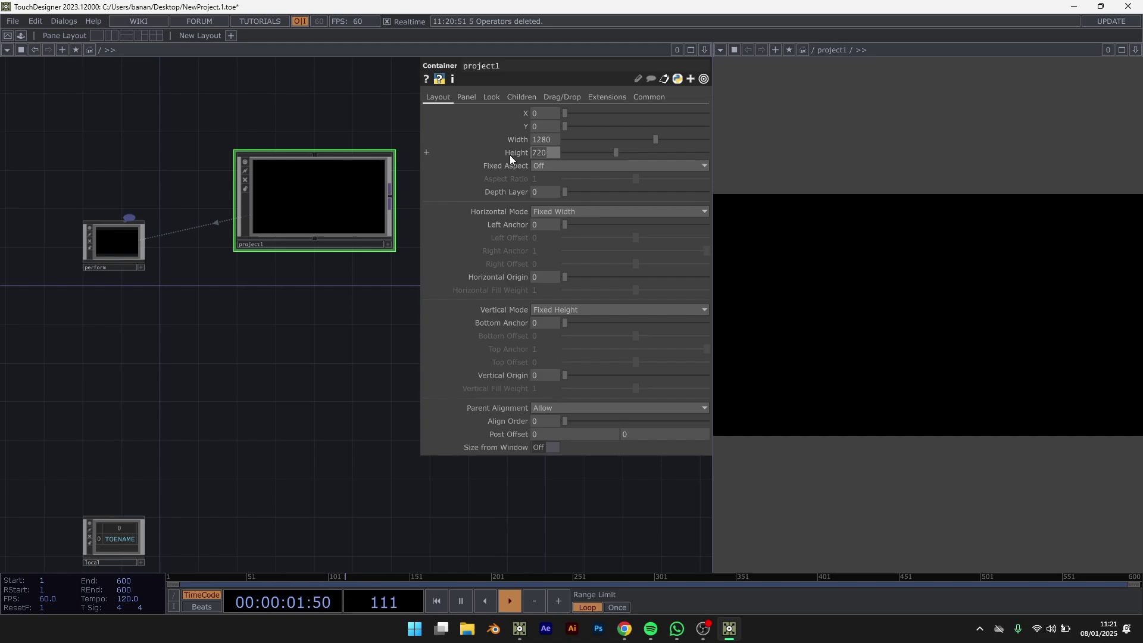
{"action": "left_click_drag", "start_coordinate": [545, 152], "coordinate": [500, 159]}
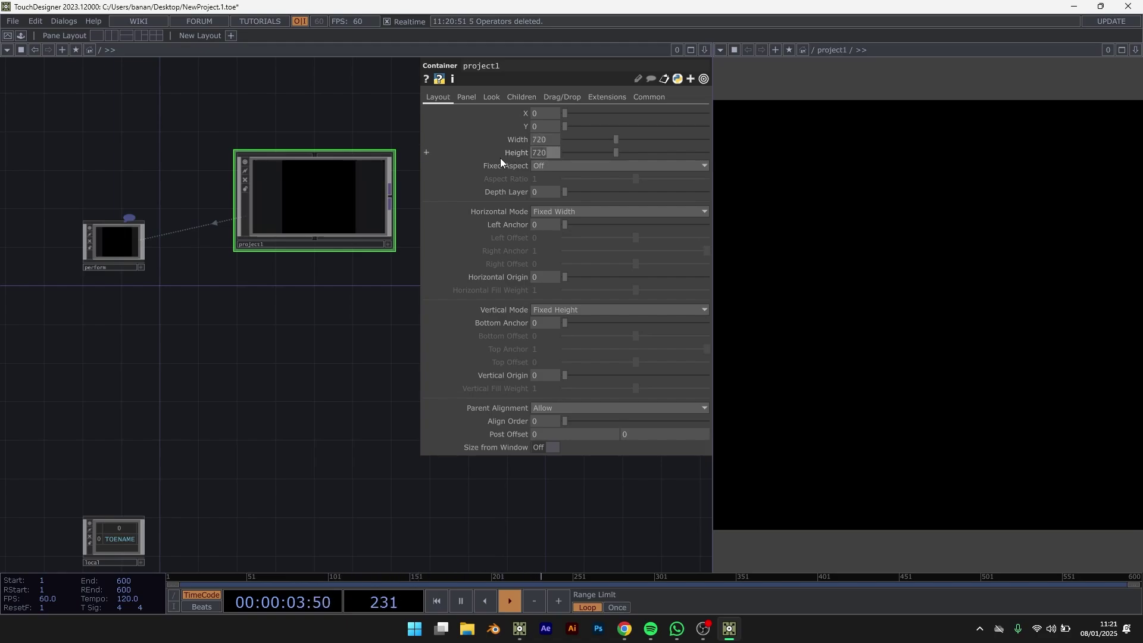
{"action": "type", "text": "1280"}
{"action": "key", "text": "Return"}
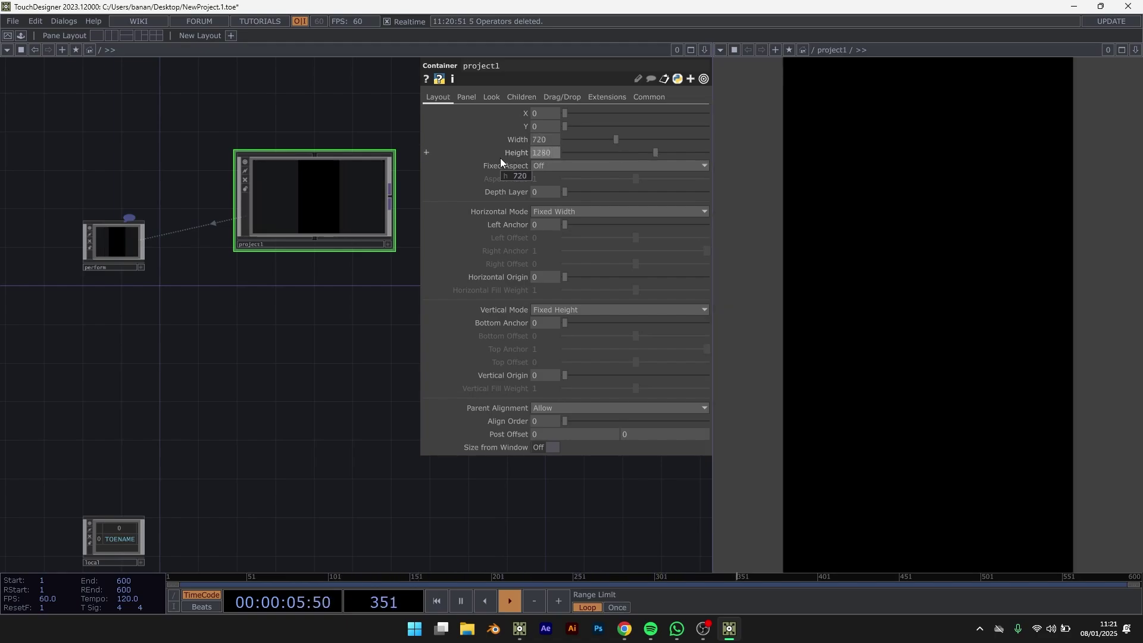
{"action": "key", "text": "i"}
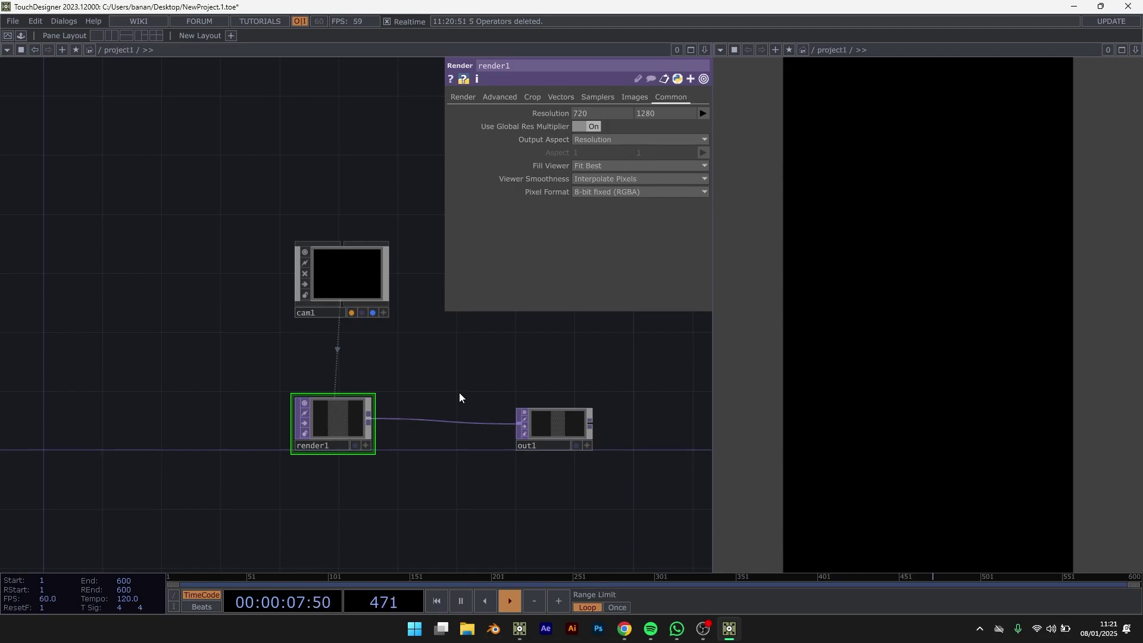
Add a Tube SOP in the empty network area to the left of render1
{"action": "left_click_drag", "start_coordinate": [496, 394], "coordinate": [613, 356]}
{"action": "left_click_drag", "start_coordinate": [553, 462], "coordinate": [608, 484]}
{"action": "scroll", "coordinate": [553, 396], "scroll_direction": "down", "scroll_amount": 3}
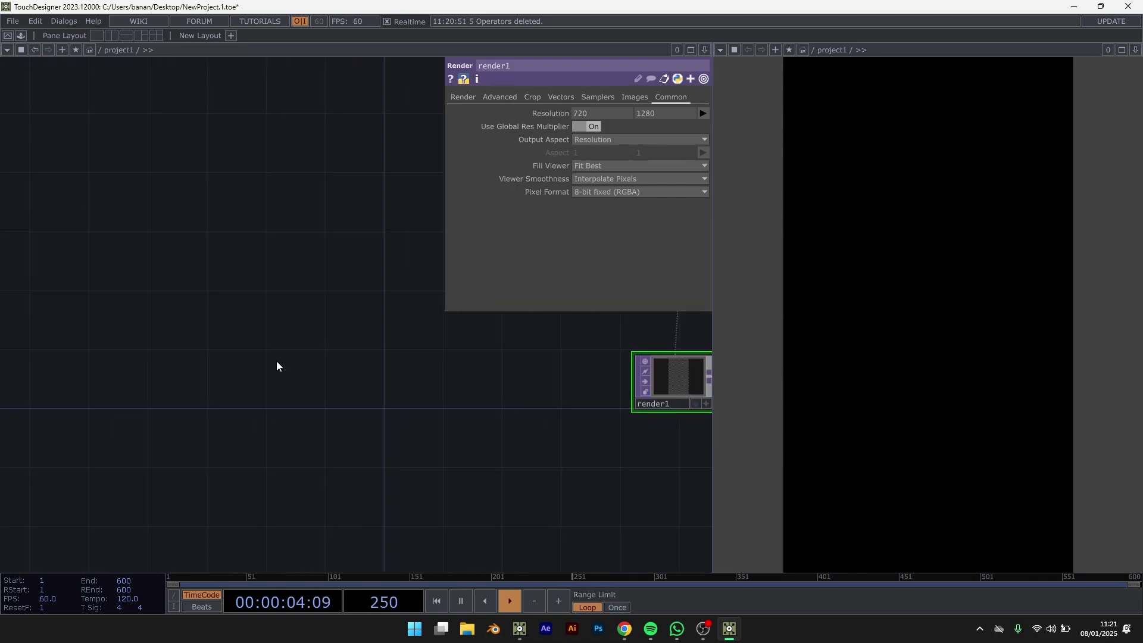
{"action": "key", "text": "Tab"}
{"action": "left_click", "coordinate": [171, 208]}
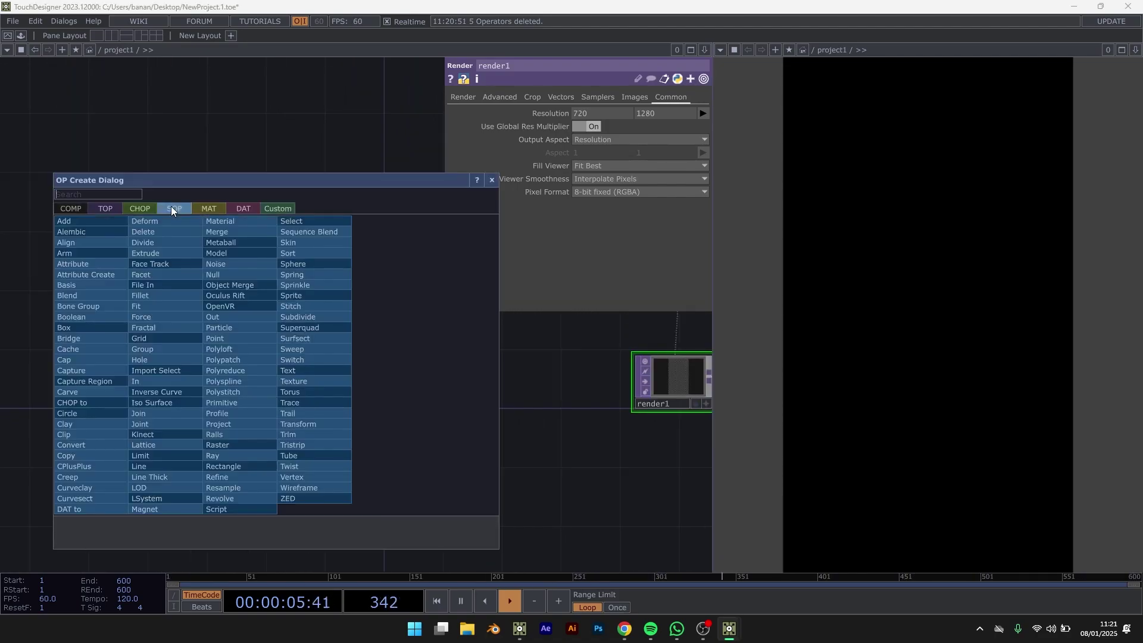
{"action": "left_click", "coordinate": [299, 458]}
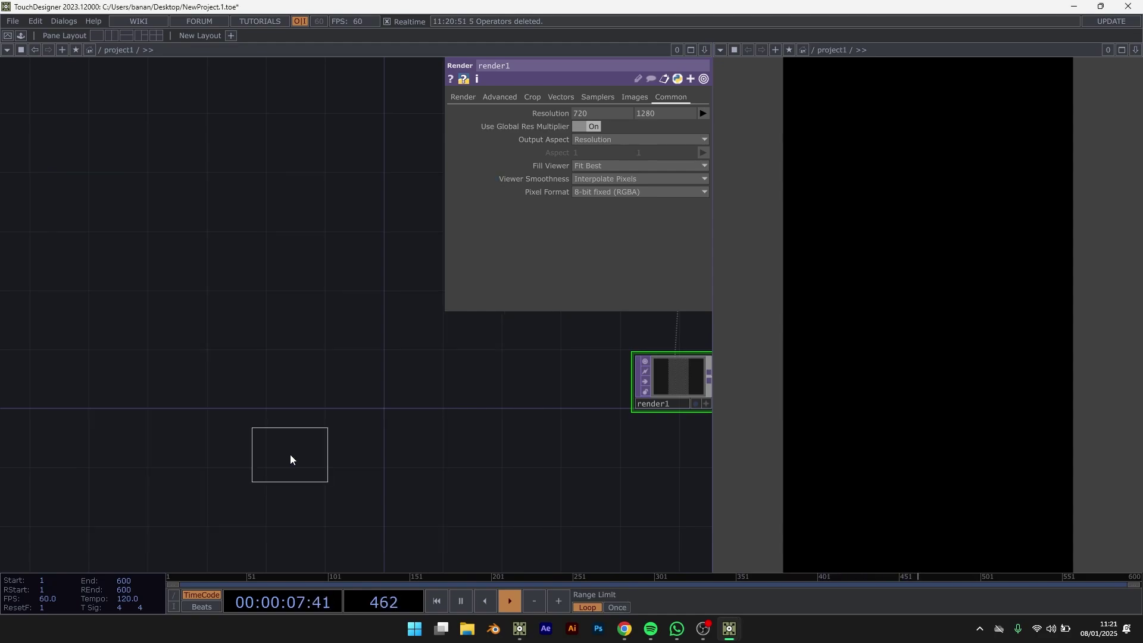
{"action": "left_click", "coordinate": [294, 379]}
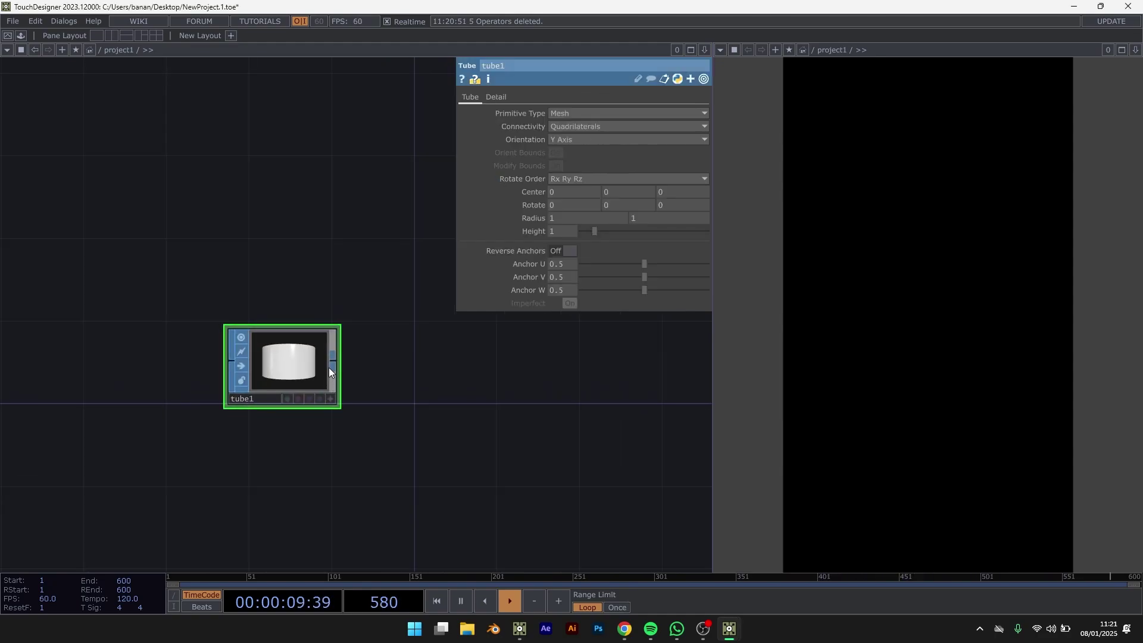
Add a Geometry COMP fed by the output of tube1
{"action": "key", "text": "Tab"}
{"action": "type", "text": "ge"}
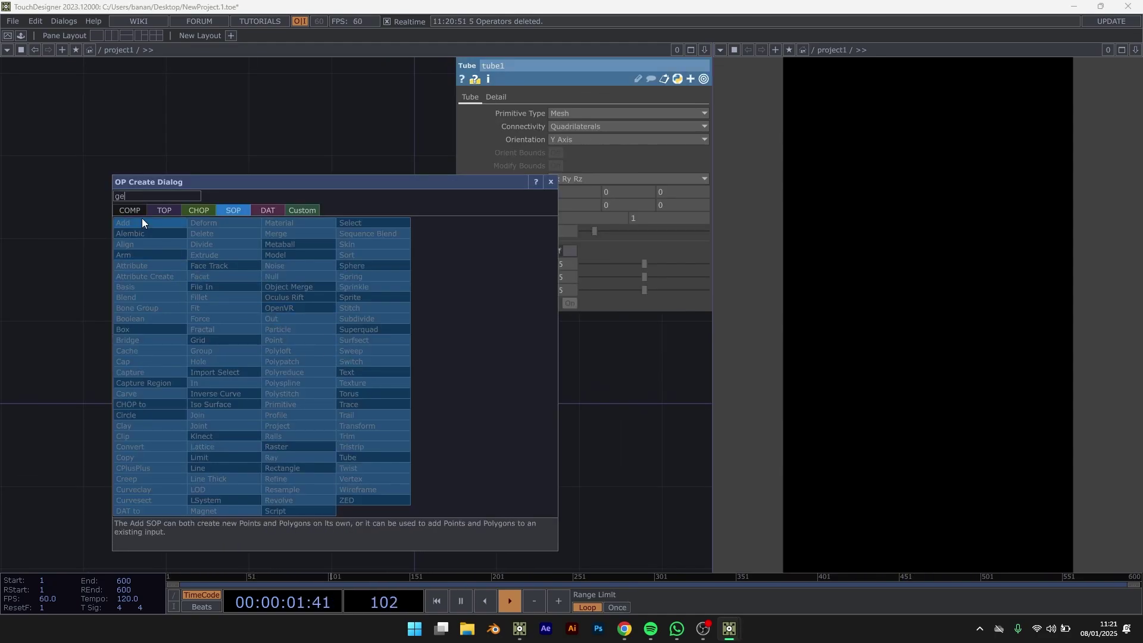
{"action": "left_click", "coordinate": [132, 210]}
{"action": "left_click", "coordinate": [155, 304]}
{"action": "left_click", "coordinate": [594, 384]}
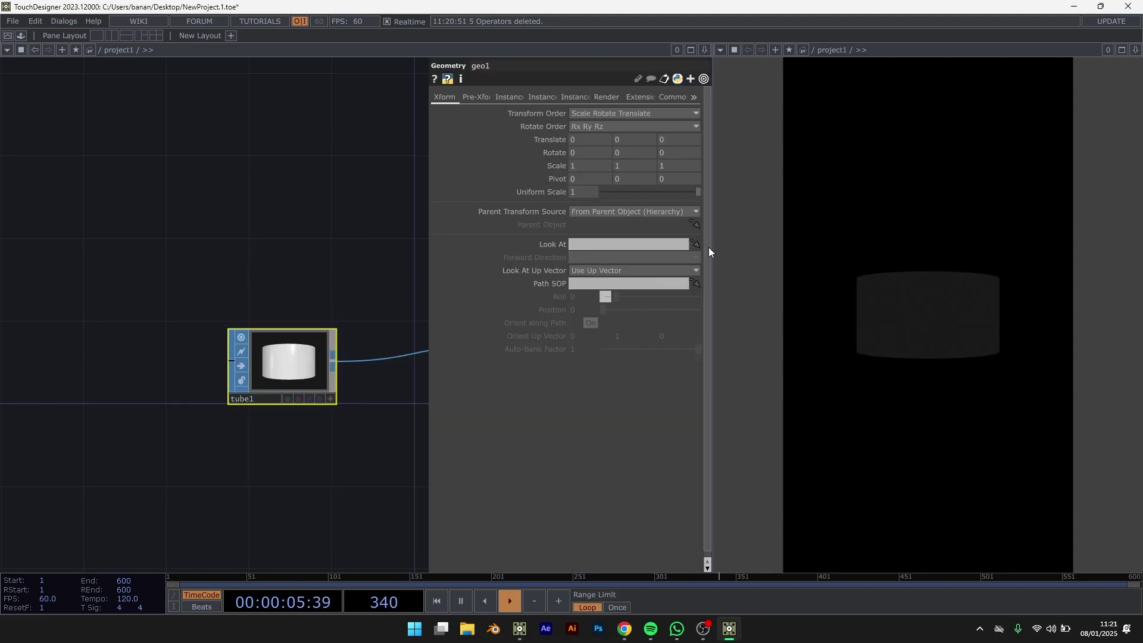
Widen the network pane and set the height of tube1 to 10
{"action": "left_click_drag", "start_coordinate": [722, 246], "coordinate": [857, 231]}
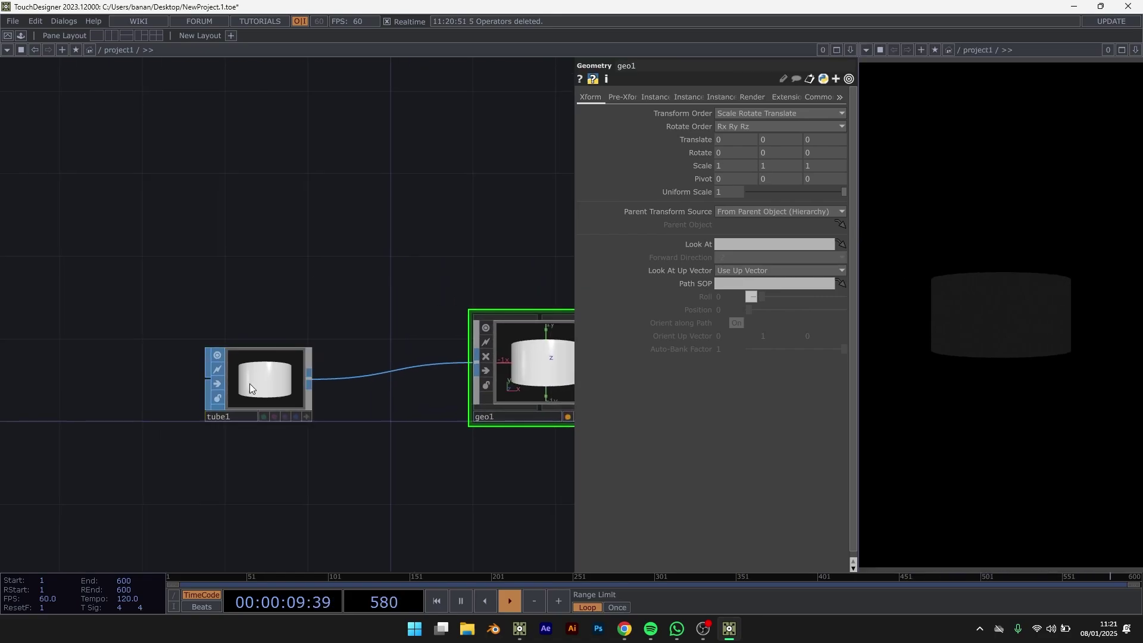
{"action": "left_click", "coordinate": [245, 389]}
{"action": "scroll", "coordinate": [218, 432], "scroll_direction": "up", "scroll_amount": 5}
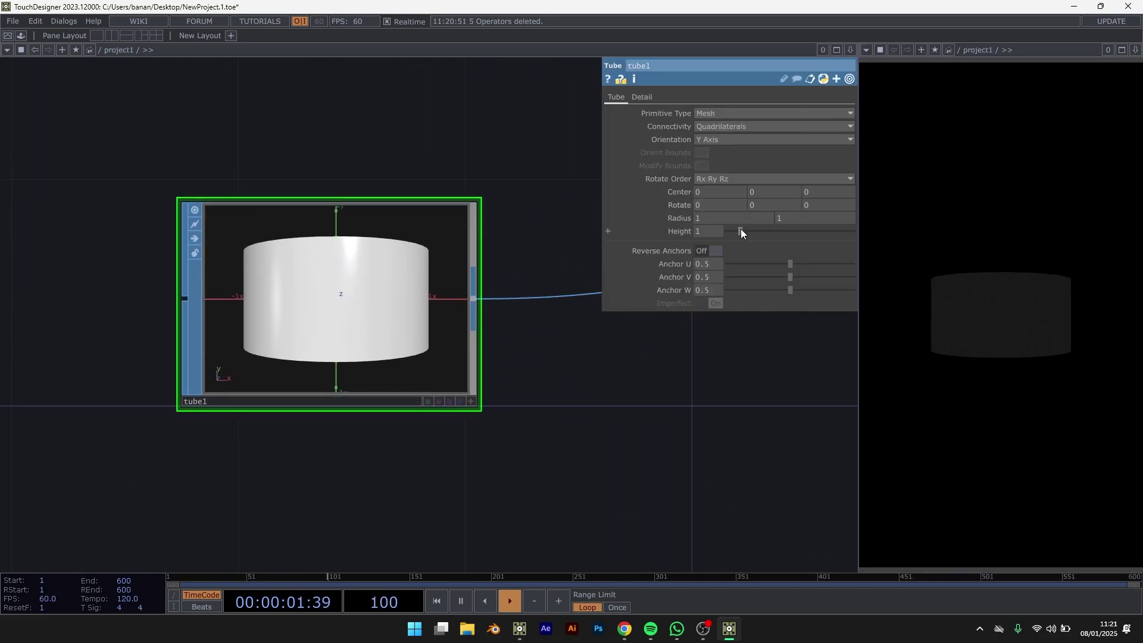
{"action": "left_click_drag", "start_coordinate": [740, 231], "coordinate": [881, 232]}
{"action": "scroll", "coordinate": [461, 254], "scroll_direction": "up", "scroll_amount": 2}
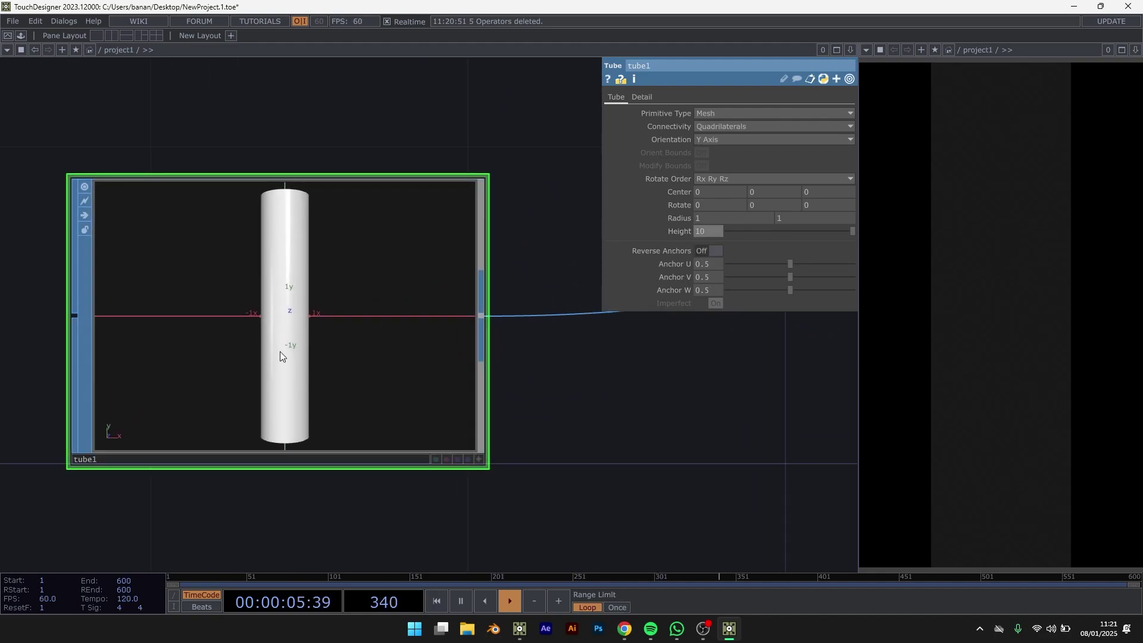
{"action": "scroll", "coordinate": [280, 351], "scroll_direction": "up", "scroll_amount": 2}
{"action": "scroll", "coordinate": [641, 333], "scroll_direction": "down", "scroll_amount": 2}
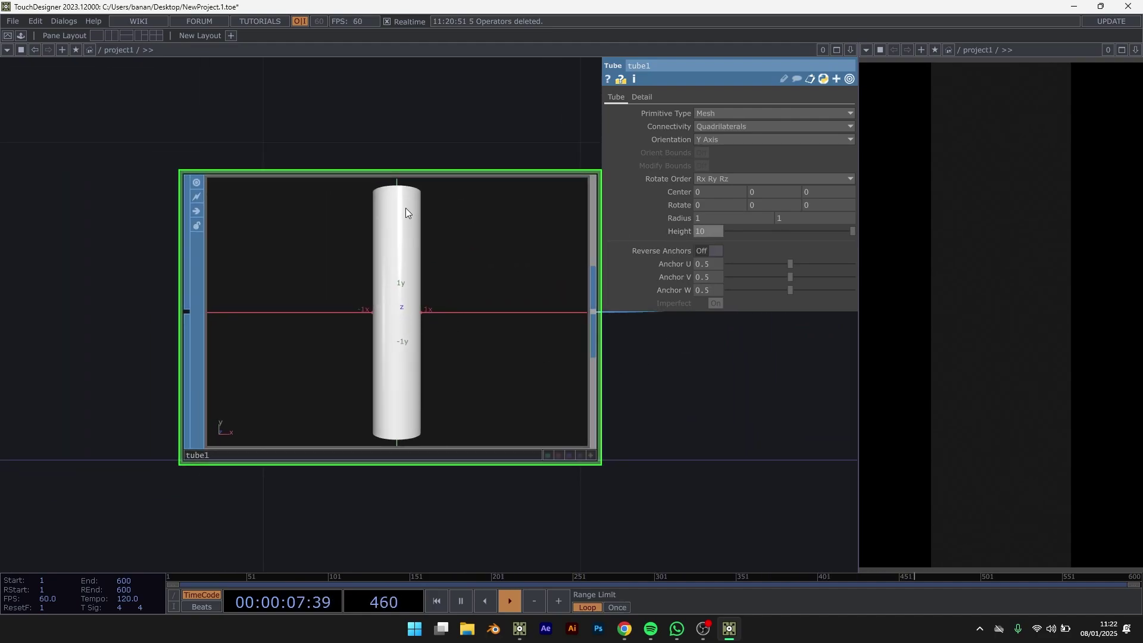
{"action": "scroll", "coordinate": [396, 295], "scroll_direction": "up", "scroll_amount": 2}
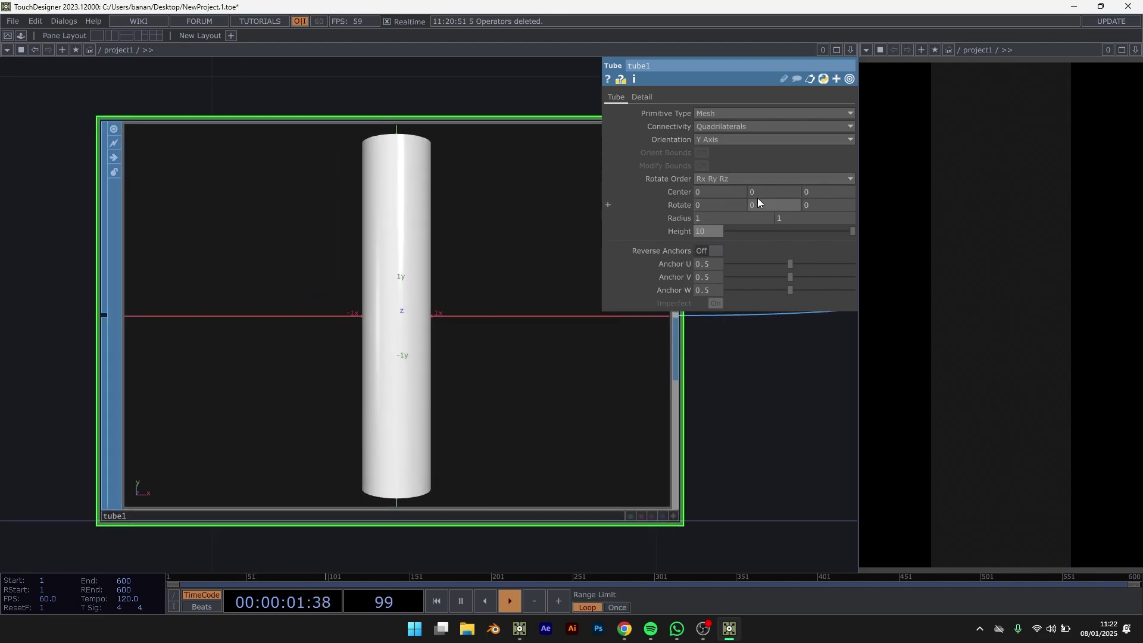
Reference the height of tube1 in its own Y center parameter
{"action": "left_click", "coordinate": [676, 231]}
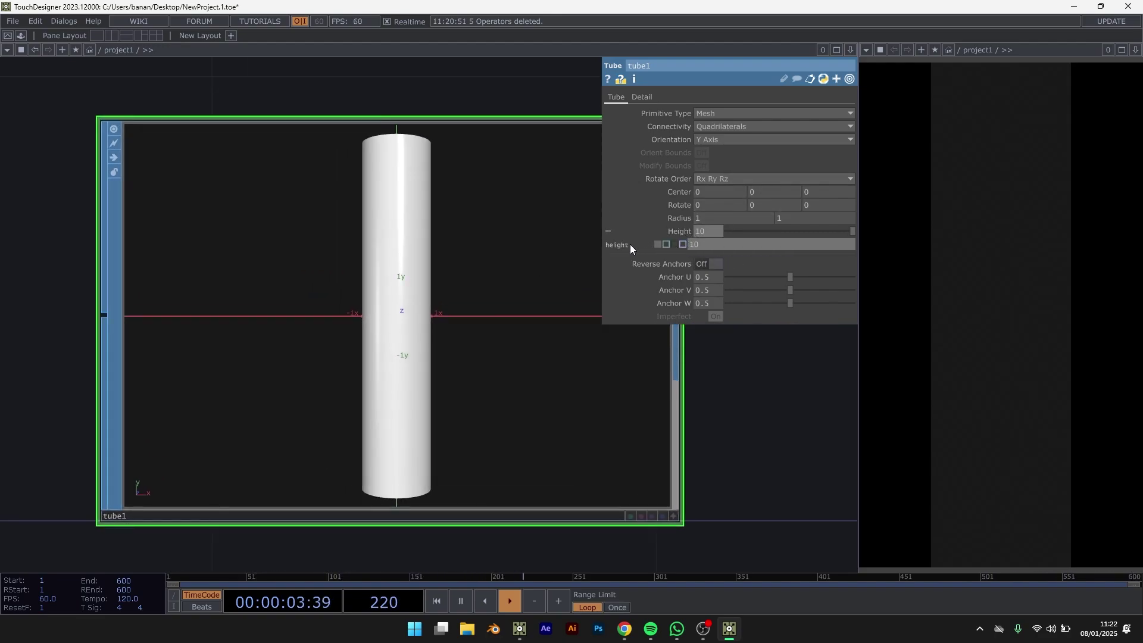
{"action": "left_click_drag", "start_coordinate": [764, 191], "coordinate": [767, 190]}
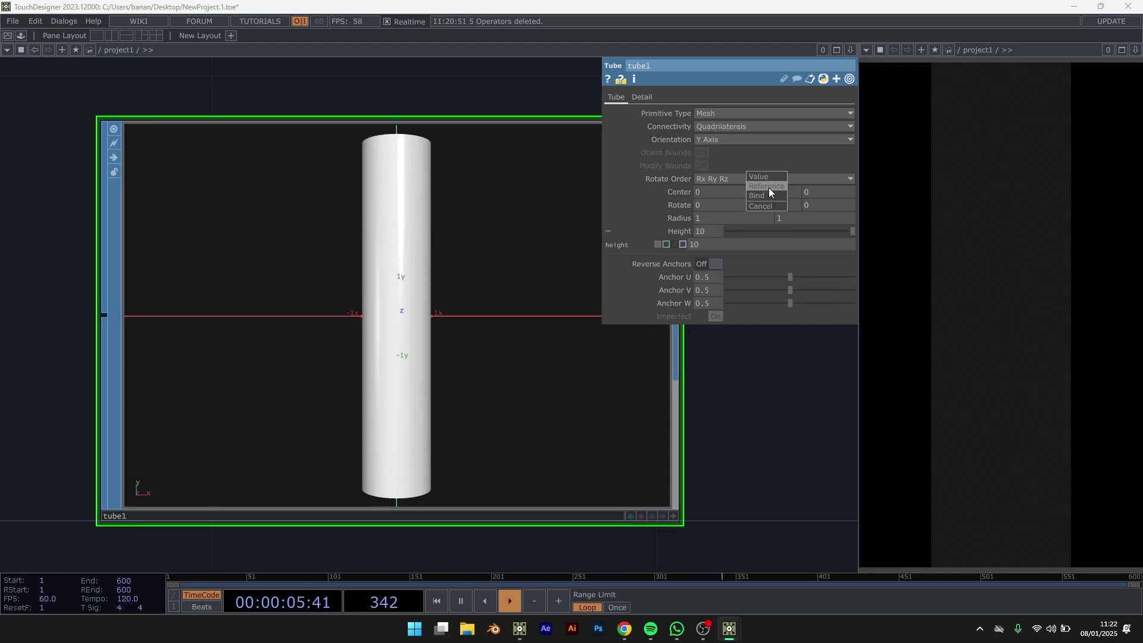
{"action": "left_click", "coordinate": [769, 187]}
Change the Y center expression of tube1 to - me.par.height / 2
{"action": "left_click", "coordinate": [680, 193]}
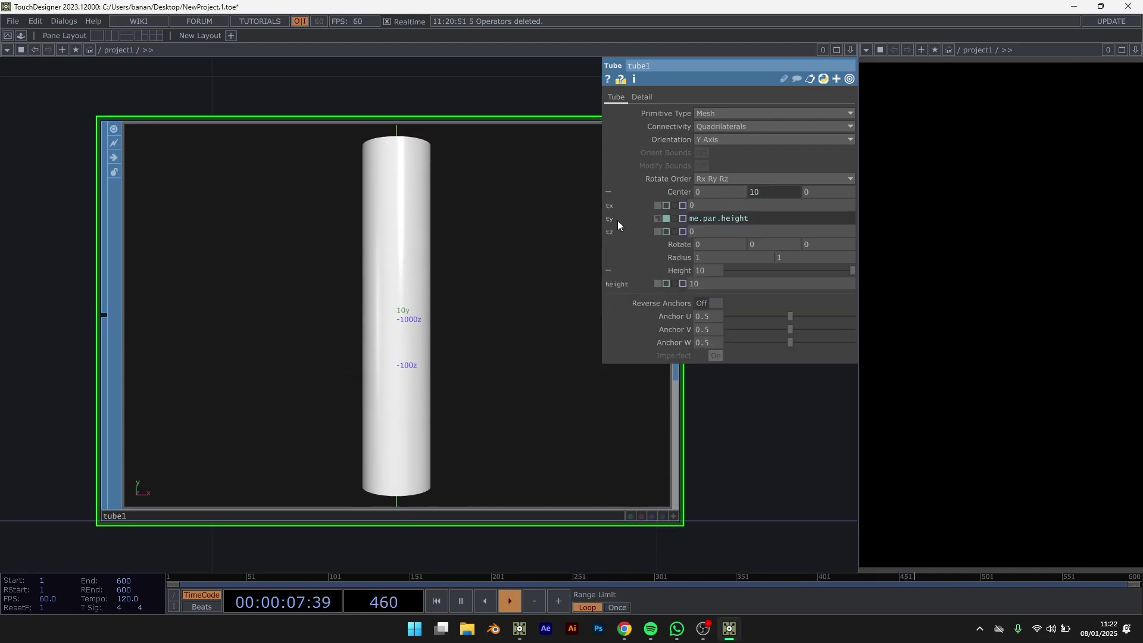
{"action": "left_click", "coordinate": [767, 218]}
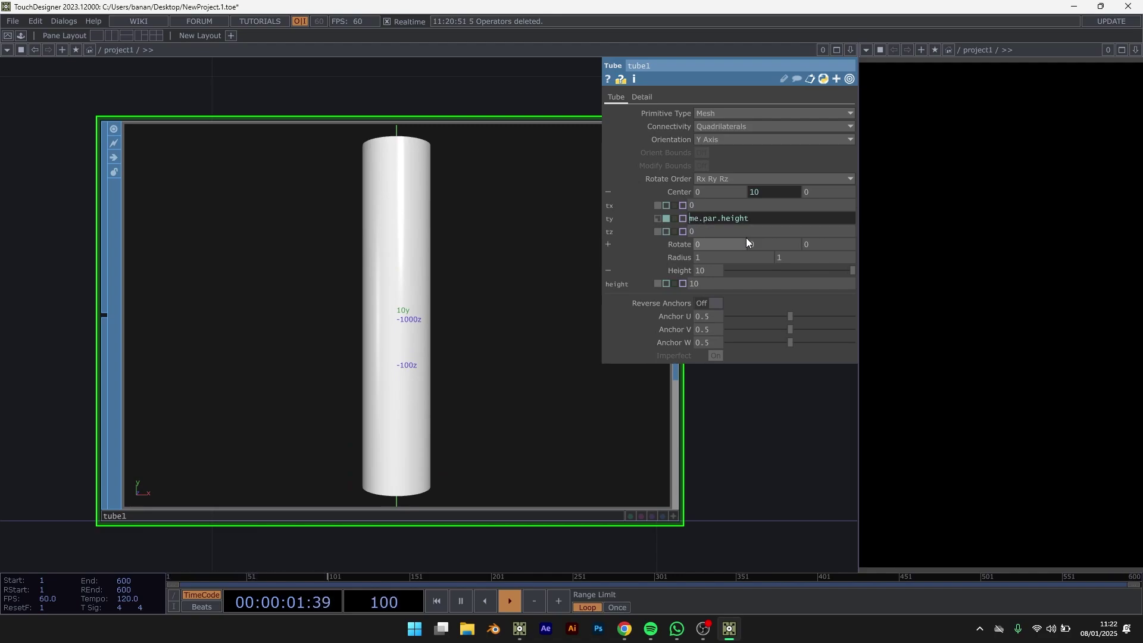
{"action": "type", "text": "-"}
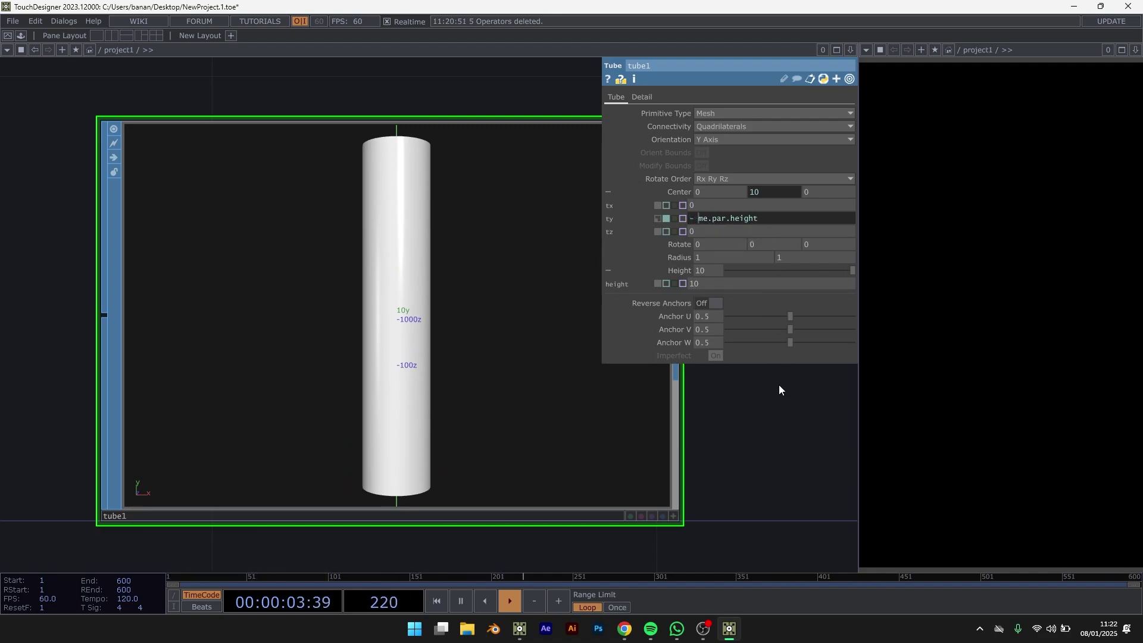
{"action": "key", "text": "Return"}
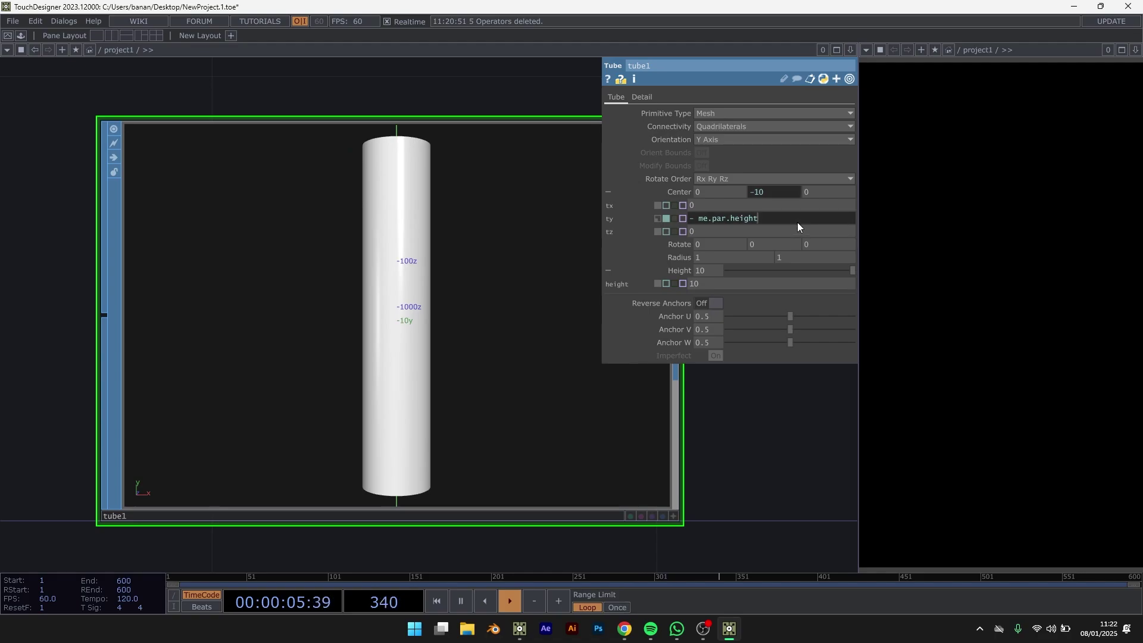
{"action": "type", "text": "/ 2"}
{"action": "key", "text": "Return"}
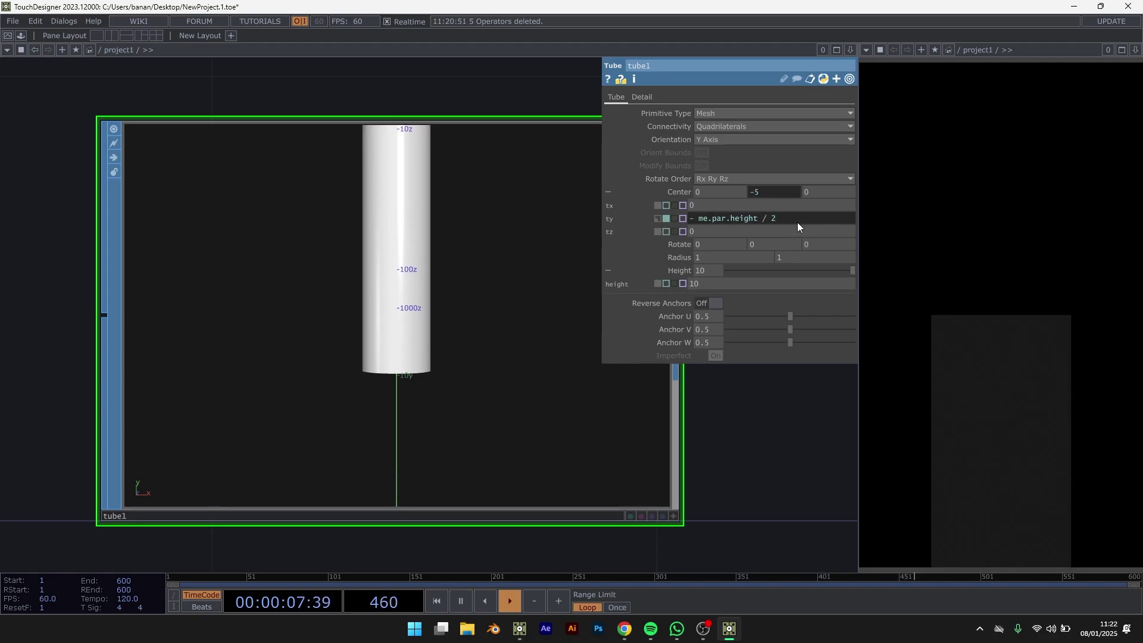
{"action": "left_click", "coordinate": [685, 190]}
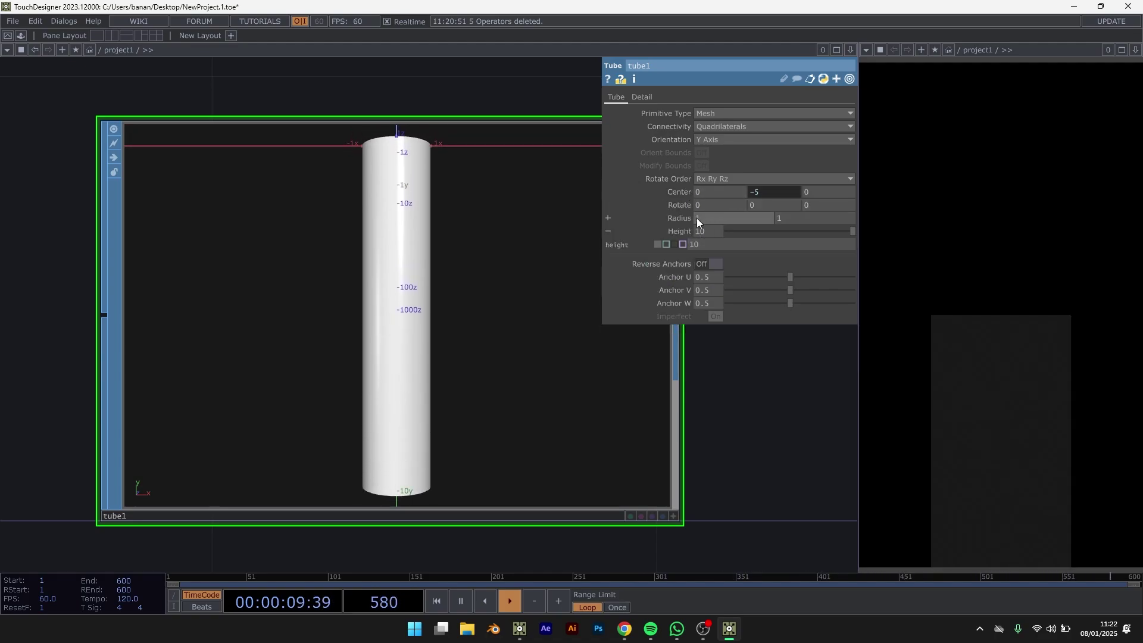
{"action": "left_click_drag", "start_coordinate": [847, 233], "coordinate": [870, 224]}
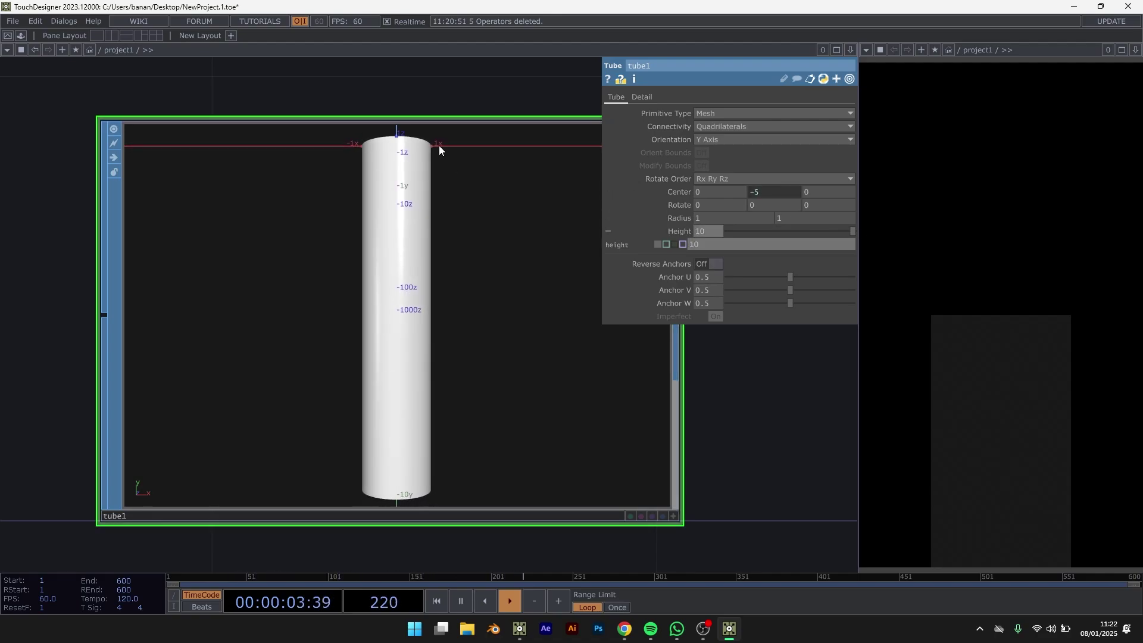
Move tube1 slightly farther away from geo1 in the network
{"action": "scroll", "coordinate": [284, 279], "scroll_direction": "down", "scroll_amount": 6}
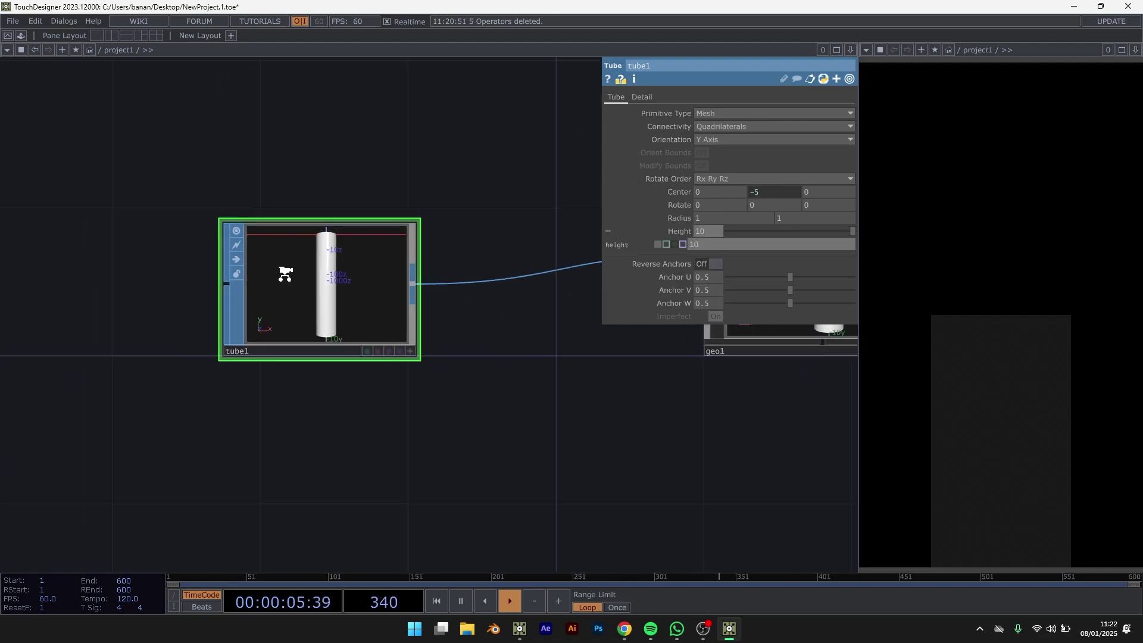
{"action": "left_click_drag", "start_coordinate": [496, 352], "coordinate": [606, 442]}
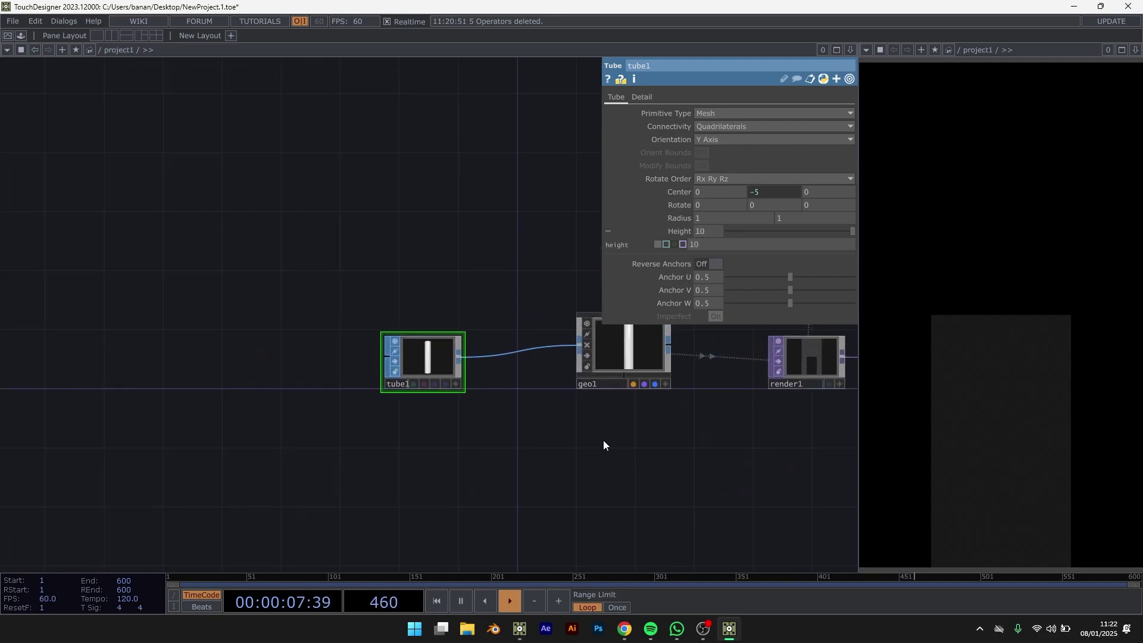
{"action": "scroll", "coordinate": [435, 374], "scroll_direction": "up", "scroll_amount": 2}
{"action": "scroll", "coordinate": [435, 374], "scroll_direction": "up", "scroll_amount": 1}
{"action": "left_click_drag", "start_coordinate": [434, 361], "coordinate": [413, 360]}
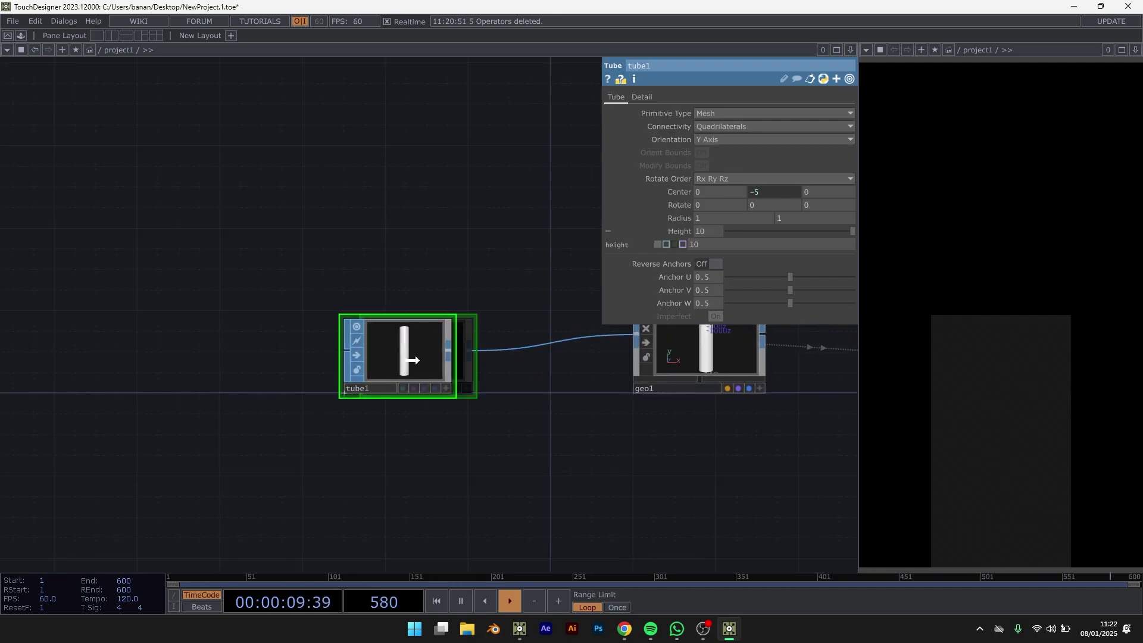
Add a Ramp TOP in the empty network area above tube1
{"action": "scroll", "coordinate": [597, 434], "scroll_direction": "down", "scroll_amount": 3}
{"action": "left_click_drag", "start_coordinate": [393, 143], "coordinate": [493, 309]}
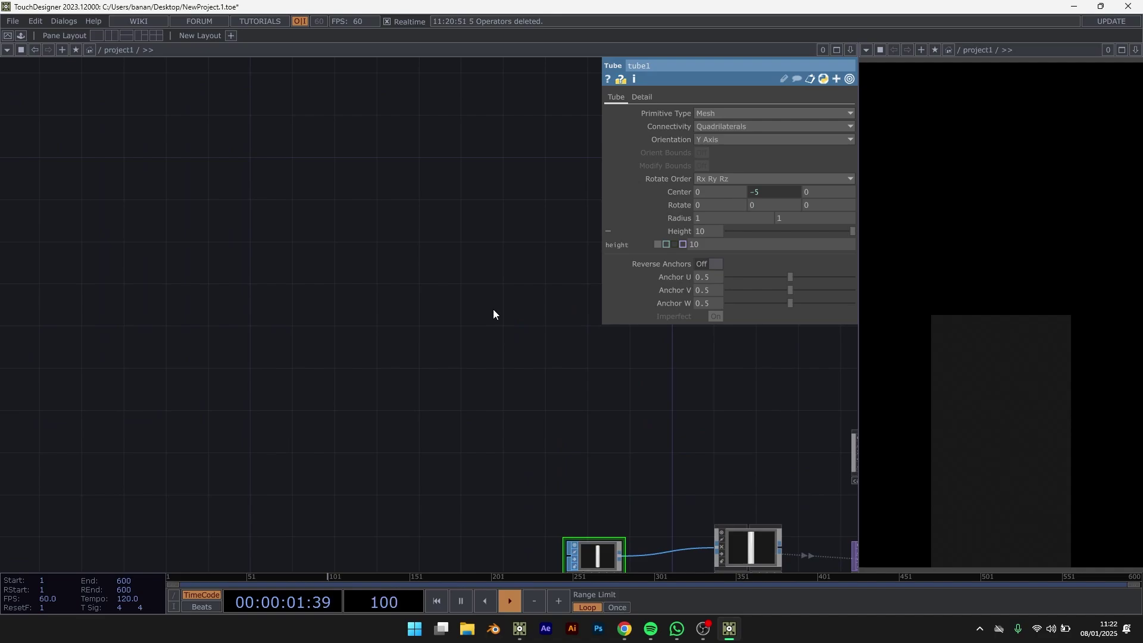
{"action": "key", "text": "Tab"}
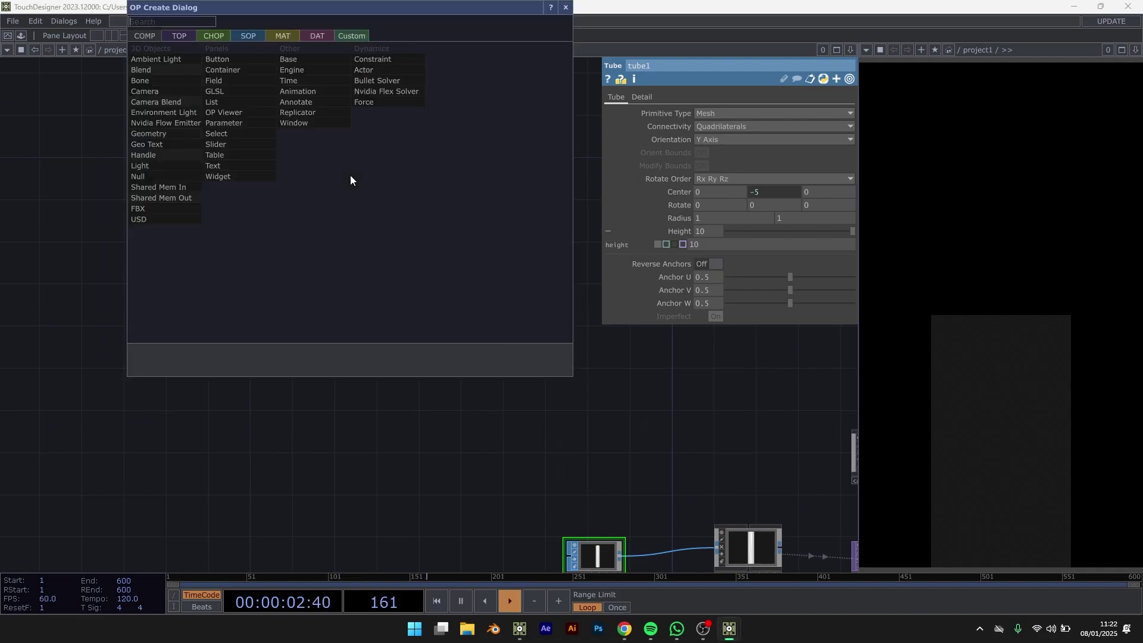
{"action": "left_click", "coordinate": [180, 39]}
{"action": "left_click", "coordinate": [391, 123]}
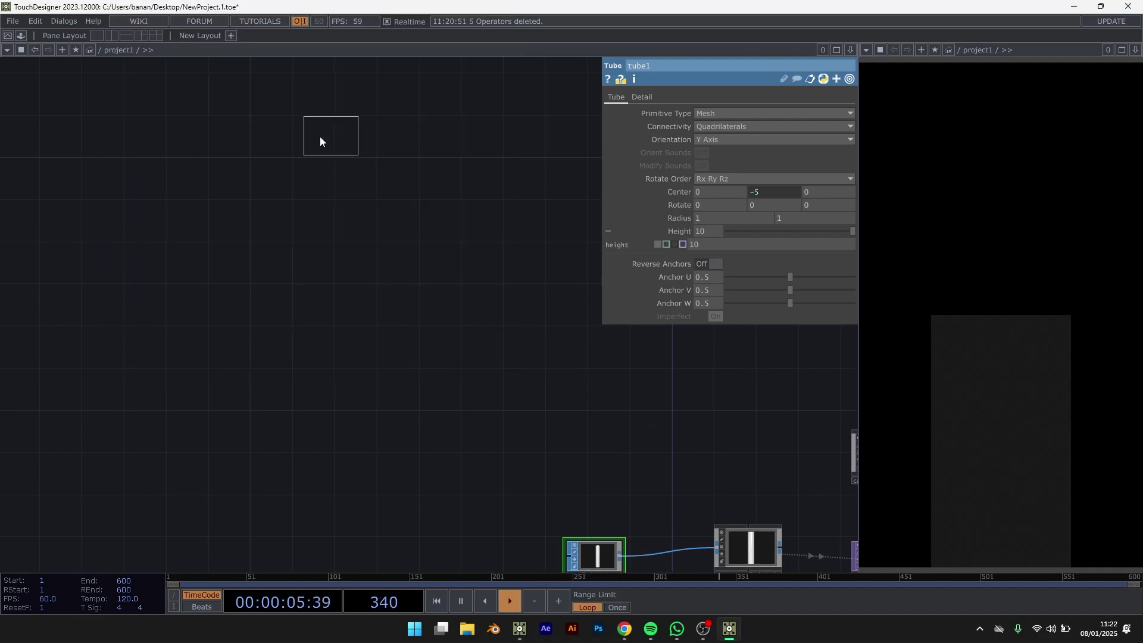
{"action": "left_click", "coordinate": [279, 134]}
{"action": "scroll", "coordinate": [204, 130], "scroll_direction": "up", "scroll_amount": 5}
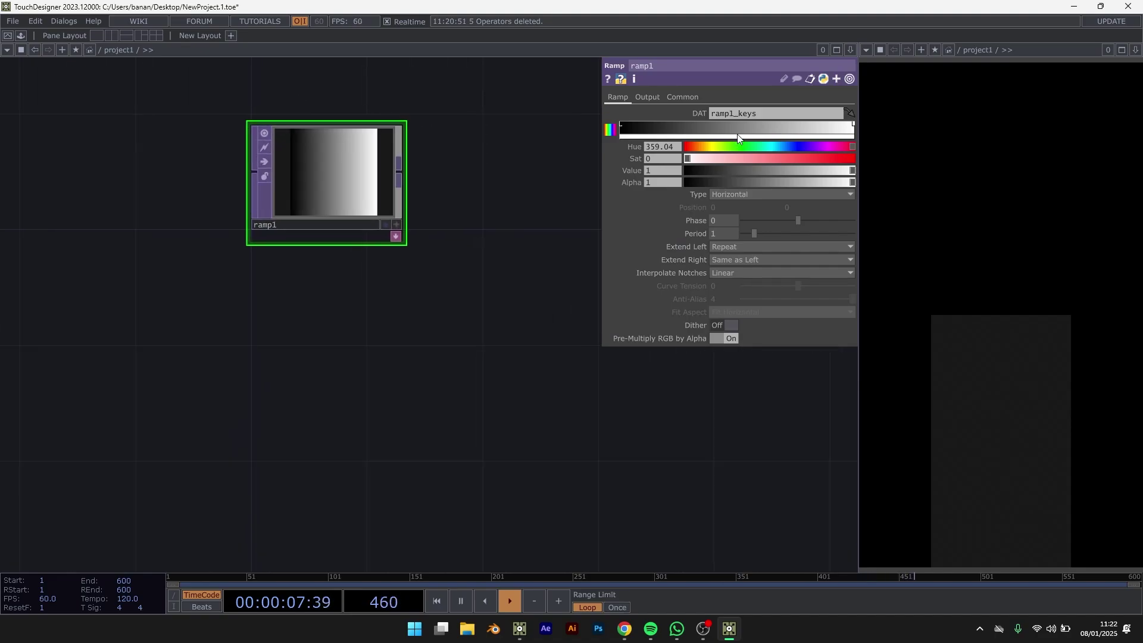
Colour ramp1 from orange (hue 35, saturation about 0.8, value 1) at the first key to red (hue 352, saturation 0.899) at the last
{"action": "left_click", "coordinate": [623, 126]}
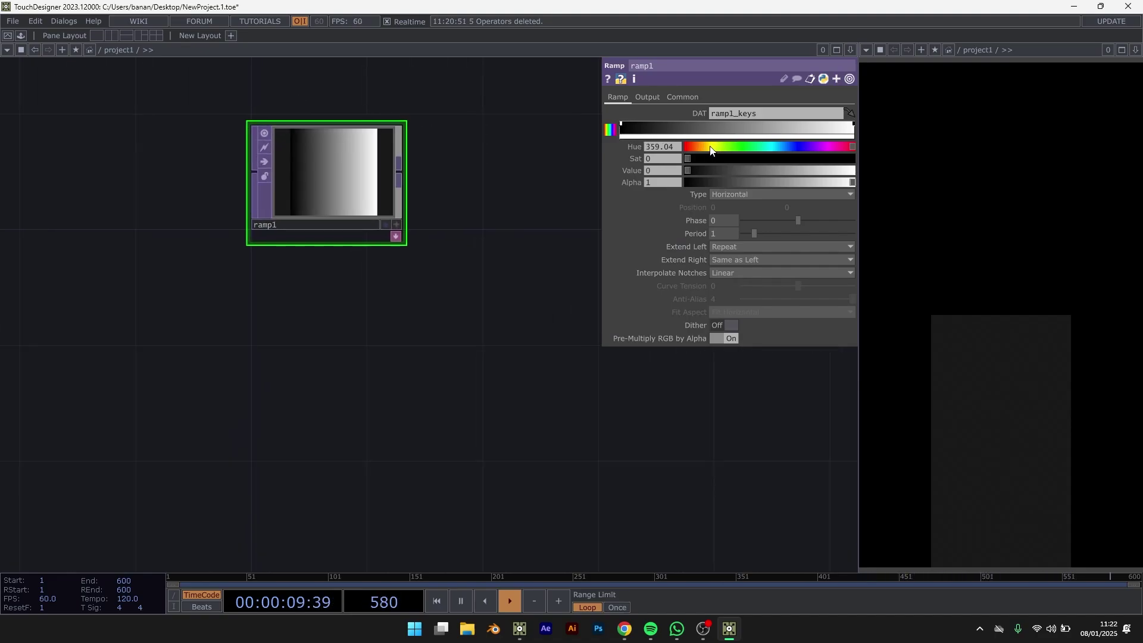
{"action": "left_click_drag", "start_coordinate": [794, 171], "coordinate": [855, 171]}
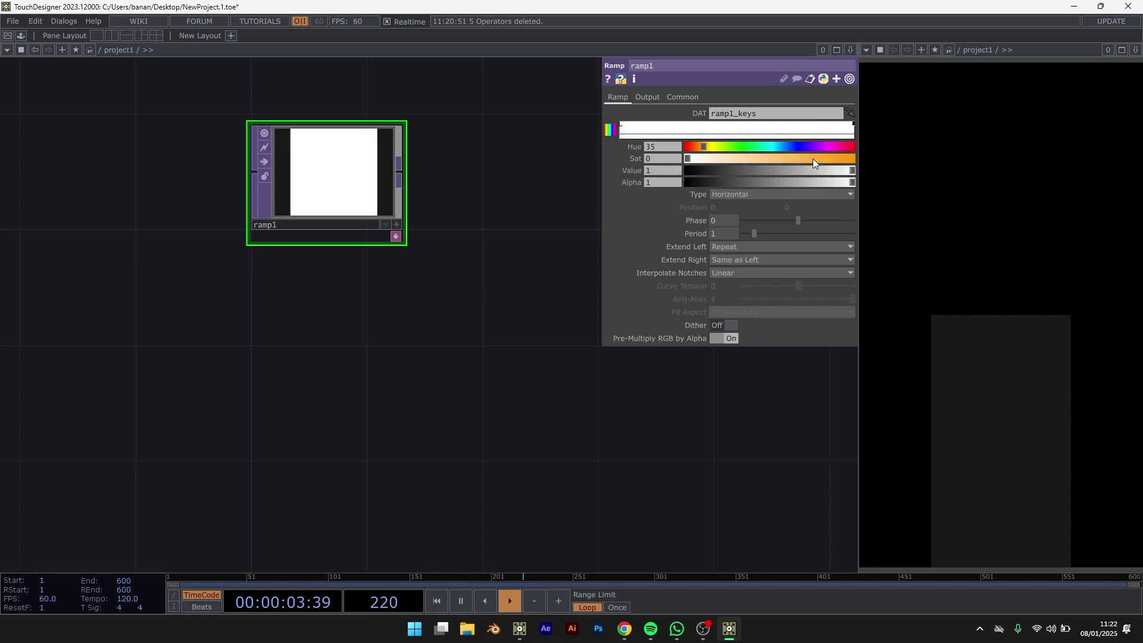
{"action": "left_click", "coordinate": [816, 158]}
{"action": "left_click_drag", "start_coordinate": [853, 125], "coordinate": [849, 125]}
{"action": "left_click", "coordinate": [850, 146]}
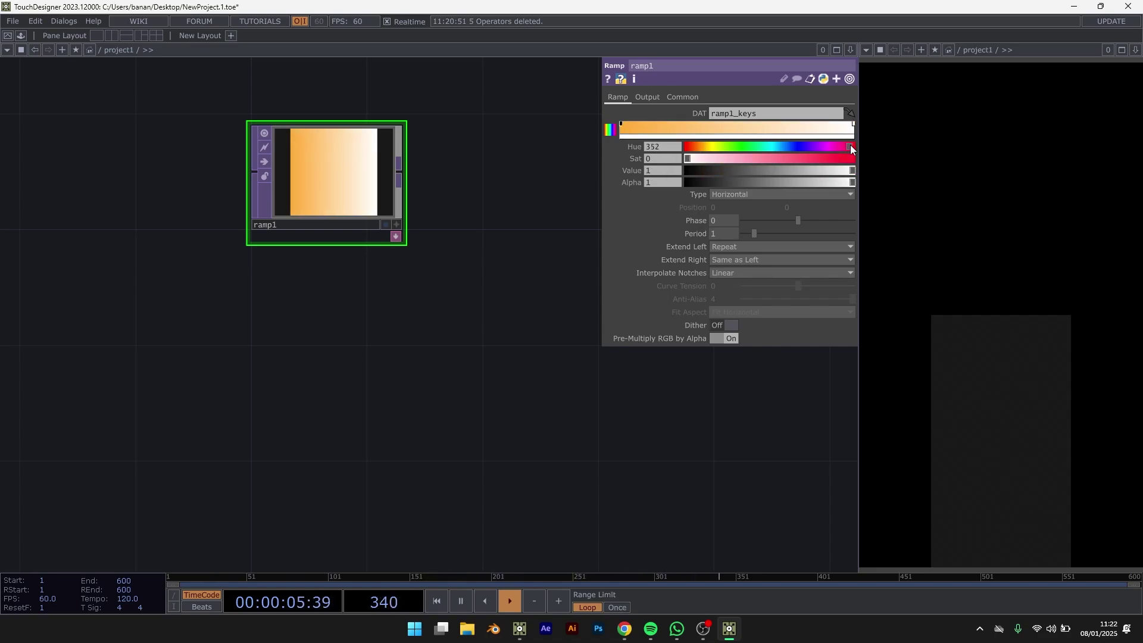
{"action": "left_click_drag", "start_coordinate": [814, 158], "coordinate": [836, 160]}
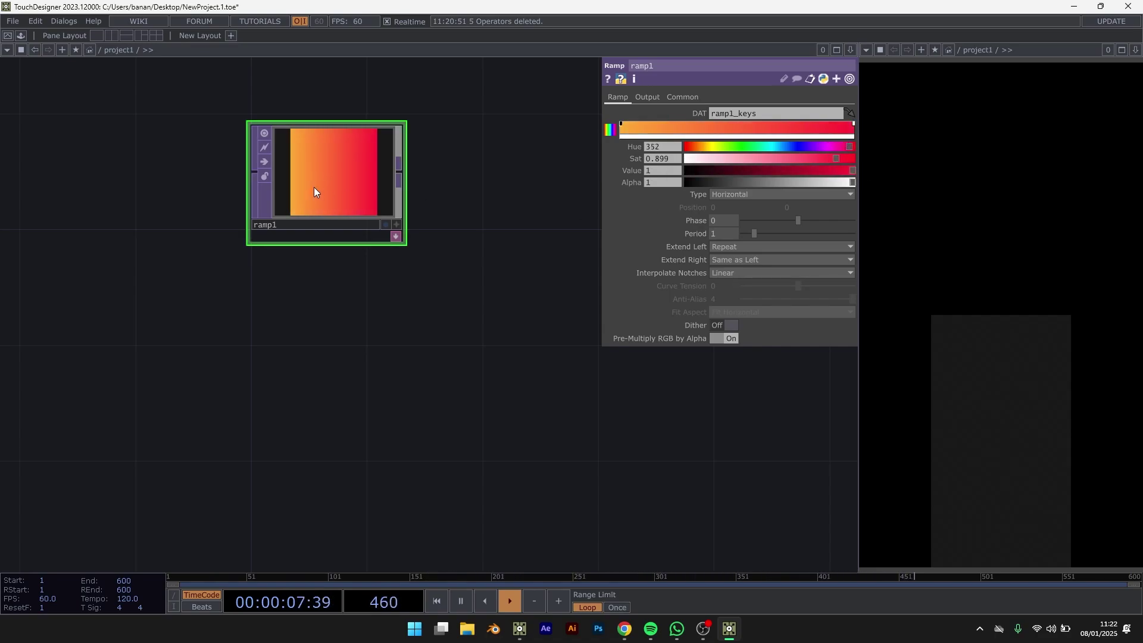
Set the type of ramp1 to Vertical and place a pasted copy of the ramp directly beneath it
{"action": "key", "text": "ctrl+c"}
{"action": "left_click", "coordinate": [768, 194]}
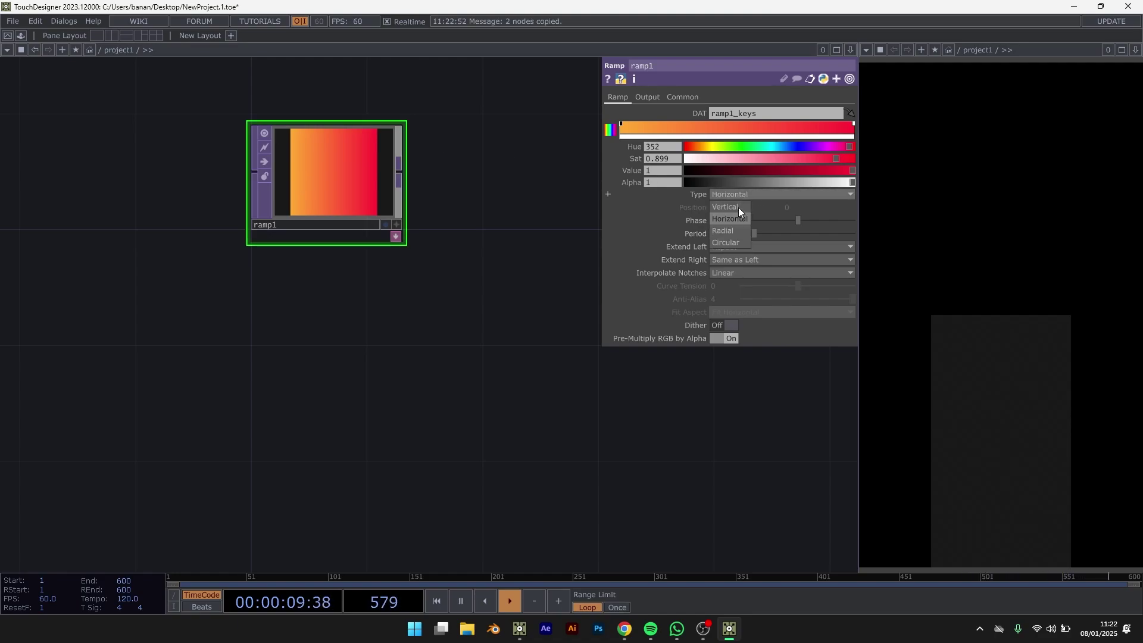
{"action": "left_click", "coordinate": [725, 207]}
{"action": "key", "text": "ctrl+v"}
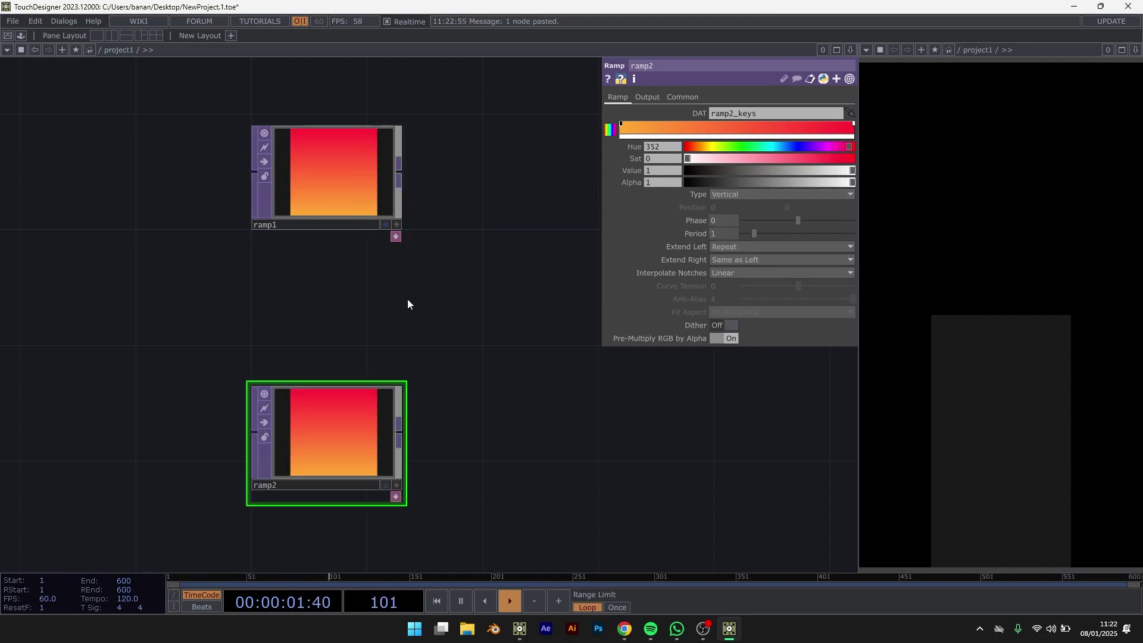
{"action": "left_click_drag", "start_coordinate": [326, 434], "coordinate": [312, 256]}
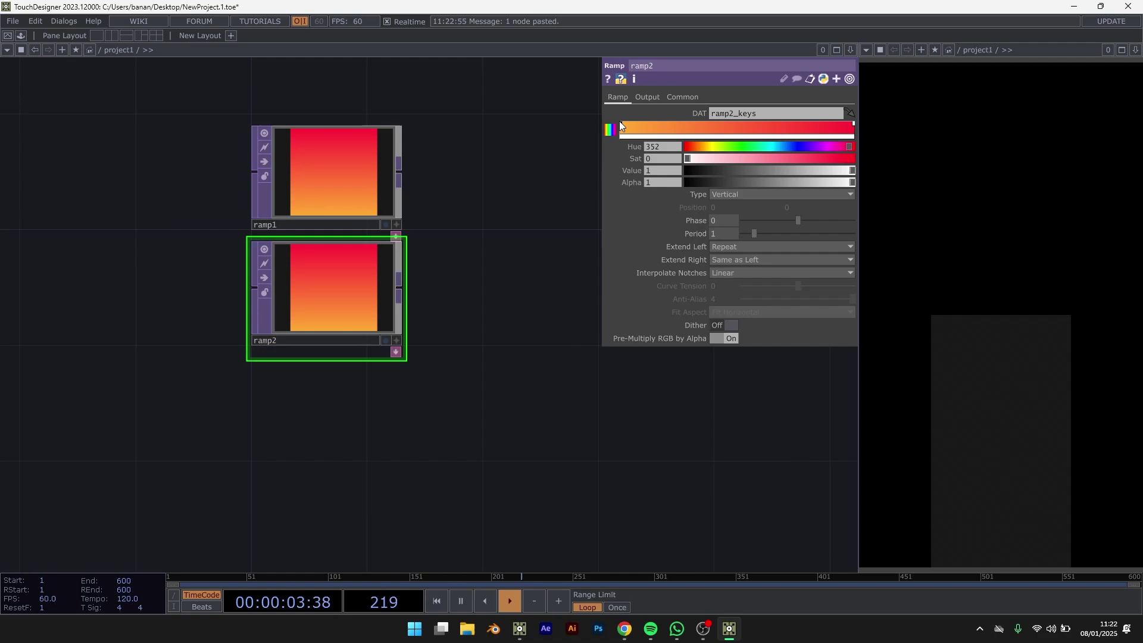
Recolour ramp2 with a green first key of hue 118 and shift its last key's hue to cyan
{"action": "left_click_drag", "start_coordinate": [622, 128], "coordinate": [631, 128]}
{"action": "left_click_drag", "start_coordinate": [711, 147], "coordinate": [743, 149]}
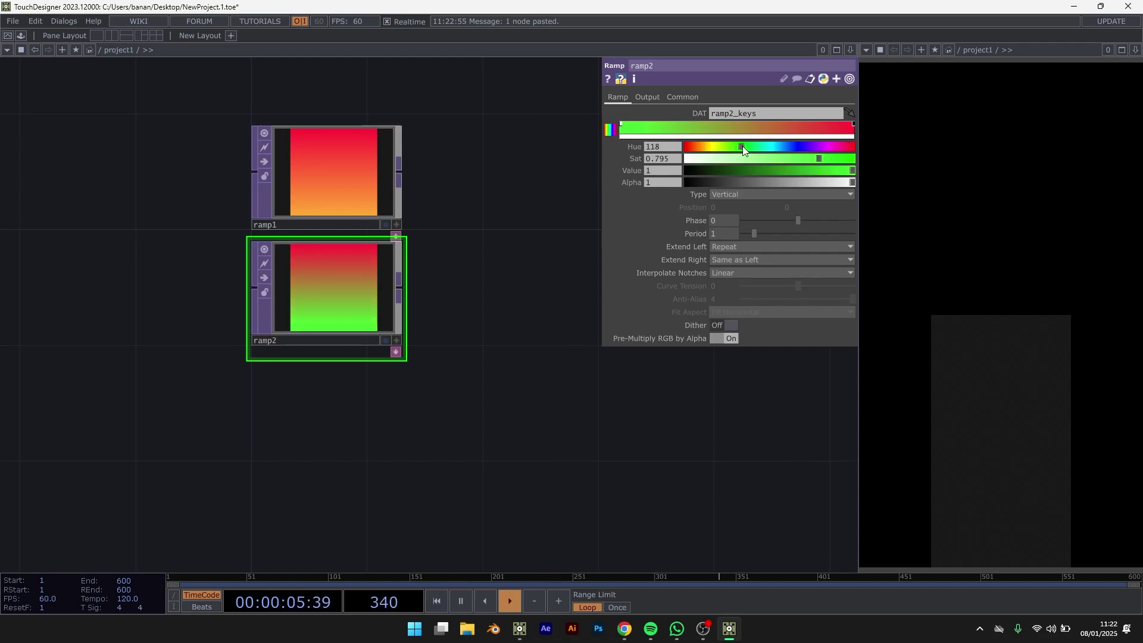
{"action": "left_click_drag", "start_coordinate": [848, 126], "coordinate": [846, 127]}
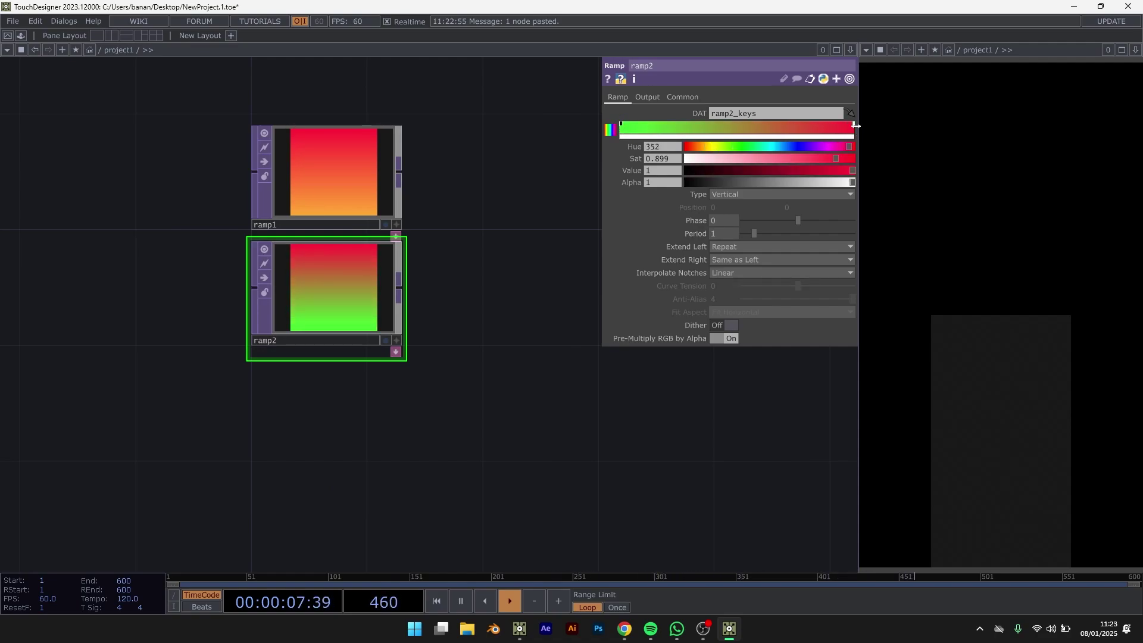
{"action": "left_click_drag", "start_coordinate": [787, 148], "coordinate": [772, 148]}
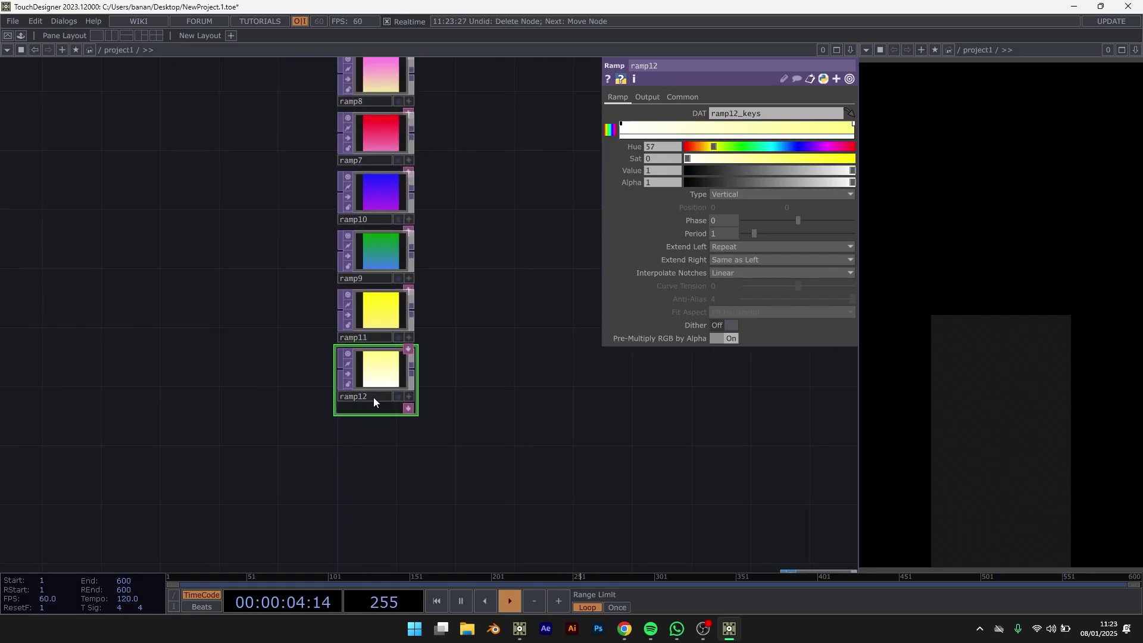
Add a Layout TOP in the empty area beside the column of ramps
{"action": "scroll", "coordinate": [460, 405], "scroll_direction": "down", "scroll_amount": 5}
{"action": "scroll", "coordinate": [448, 407], "scroll_direction": "up", "scroll_amount": 3}
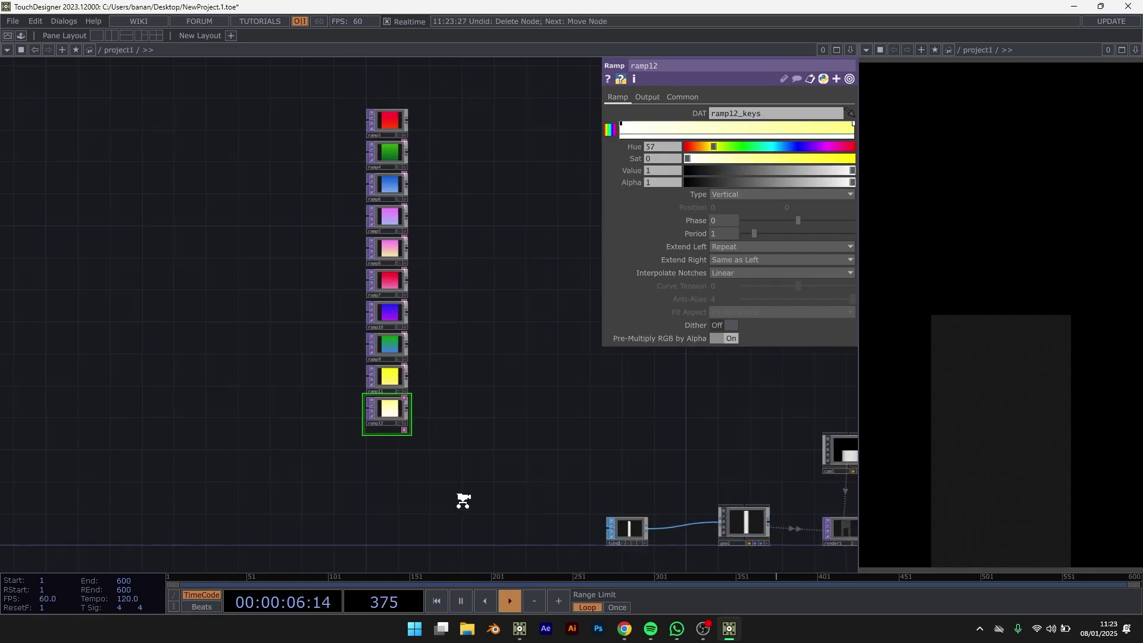
{"action": "left_click_drag", "start_coordinate": [451, 331], "coordinate": [446, 344]}
{"action": "left_click_drag", "start_coordinate": [482, 293], "coordinate": [445, 339]}
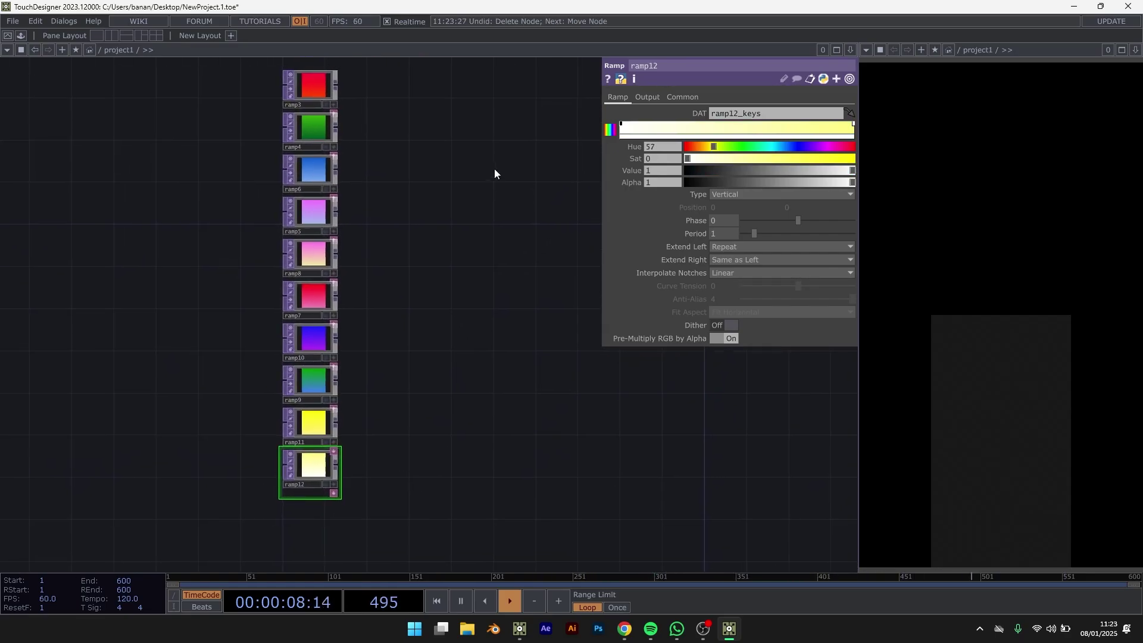
{"action": "key", "text": "Tab"}
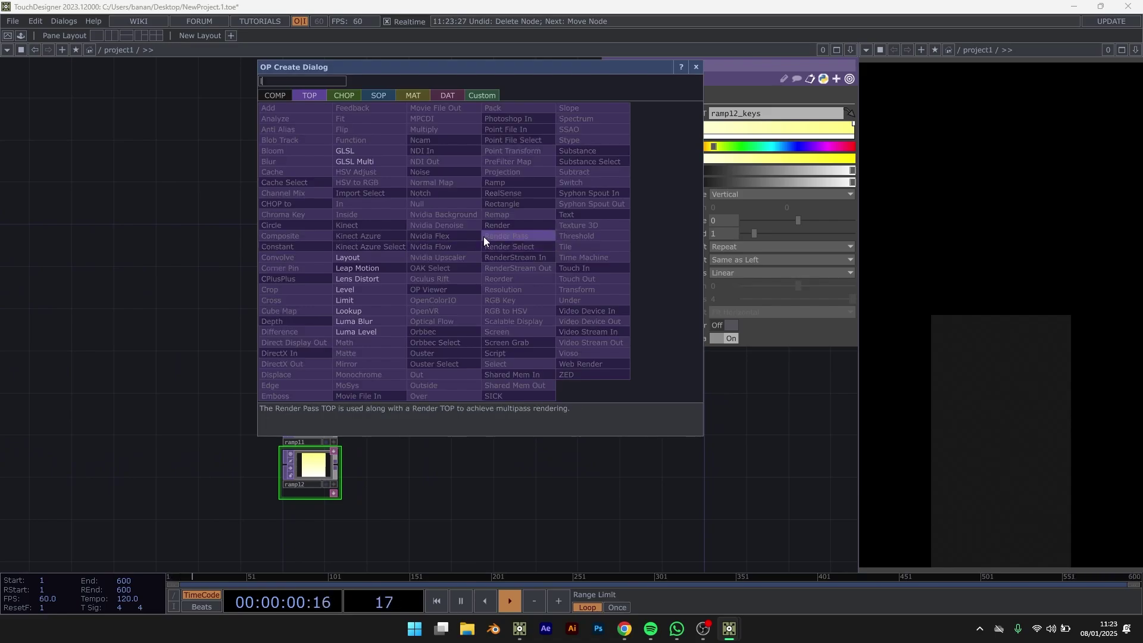
{"action": "left_click", "coordinate": [360, 258]}
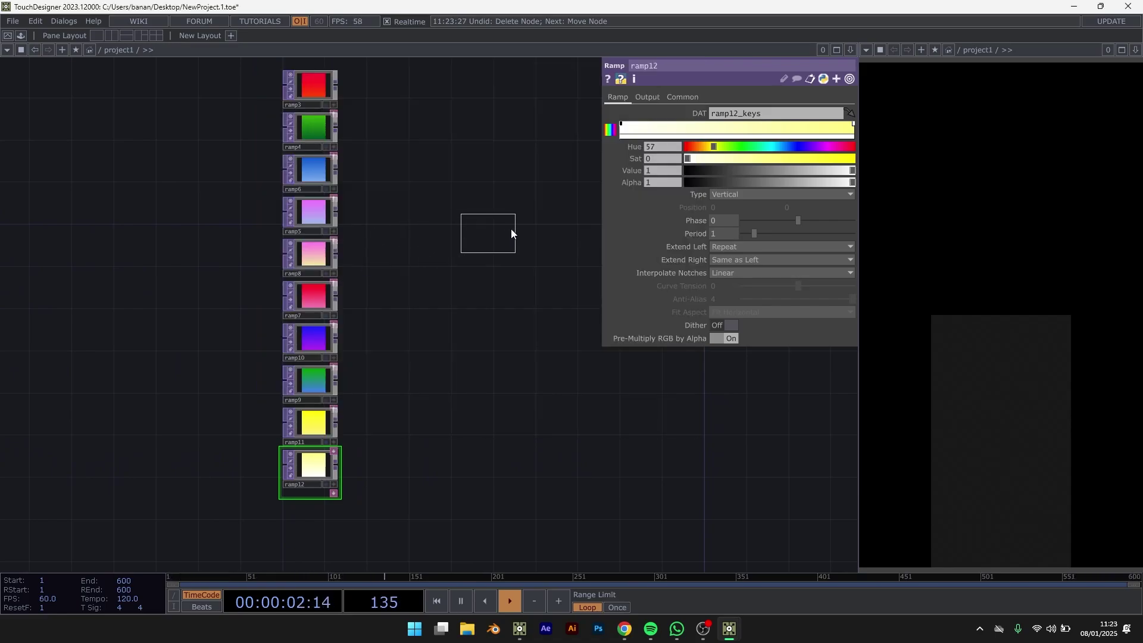
{"action": "left_click", "coordinate": [557, 235]}
Connect all the ramps in the column, ramp3 through ramp12, to the input of layout1
{"action": "left_click_drag", "start_coordinate": [408, 488], "coordinate": [499, 231]}
{"action": "left_click", "coordinate": [475, 300]}
{"action": "scroll", "coordinate": [572, 208], "scroll_direction": "up", "scroll_amount": 5}
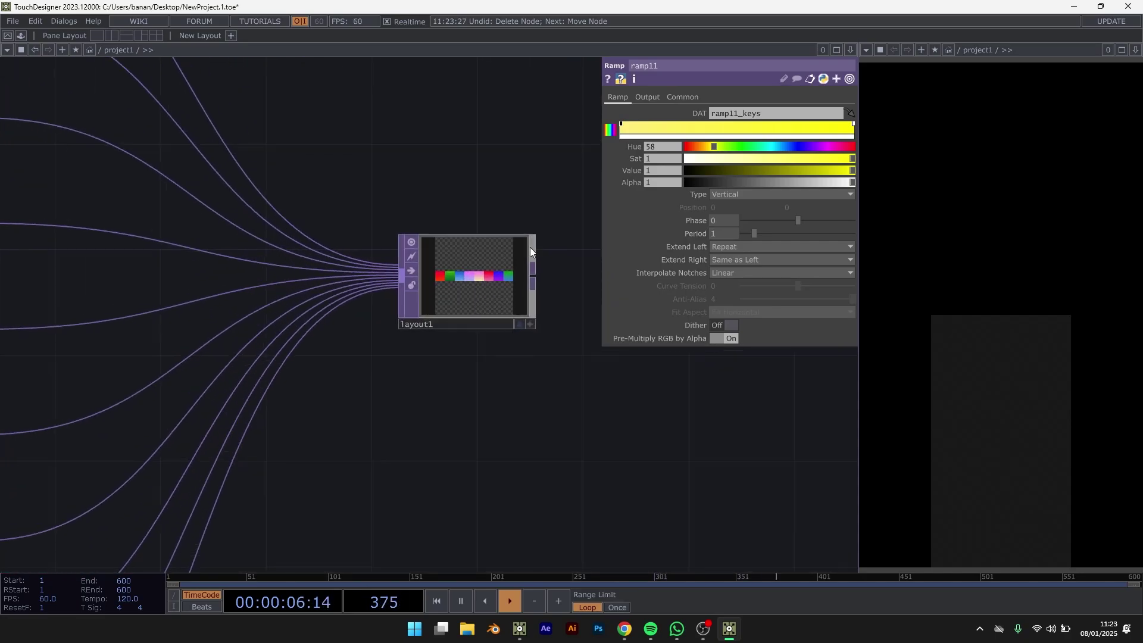
Configure layout1 with Align set to Grid Rows, Fit set to Fill, 2 maximum rows and 6 maximum columns
{"action": "left_click", "coordinate": [508, 255]}
{"action": "left_click", "coordinate": [718, 141]}
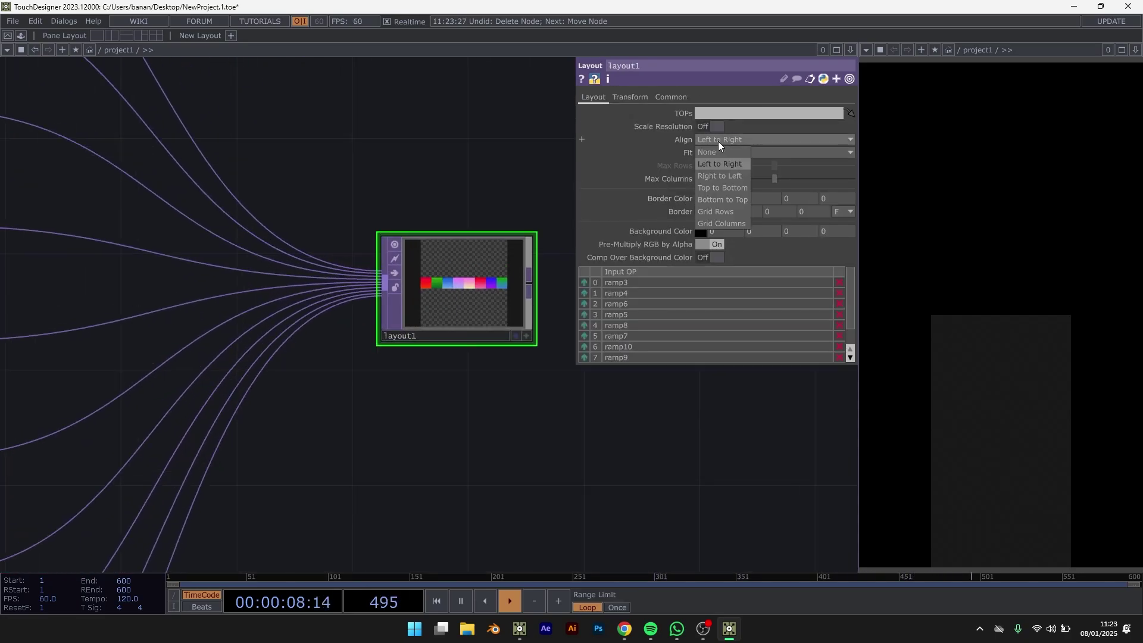
{"action": "left_click", "coordinate": [725, 209]}
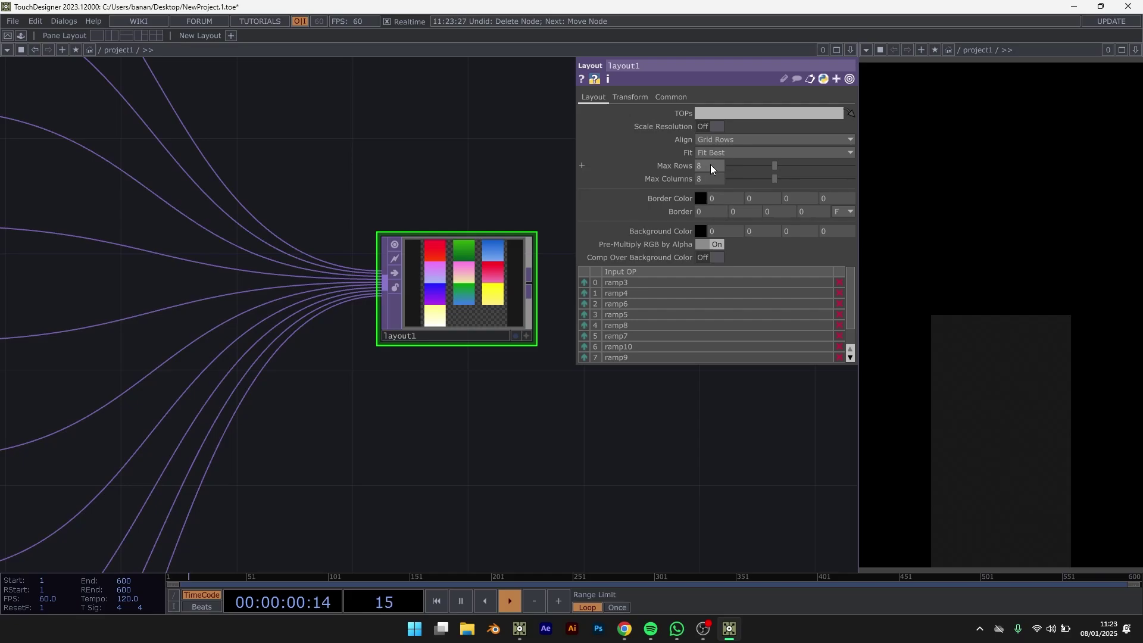
{"action": "left_click", "coordinate": [730, 156]}
{"action": "left_click", "coordinate": [718, 166]}
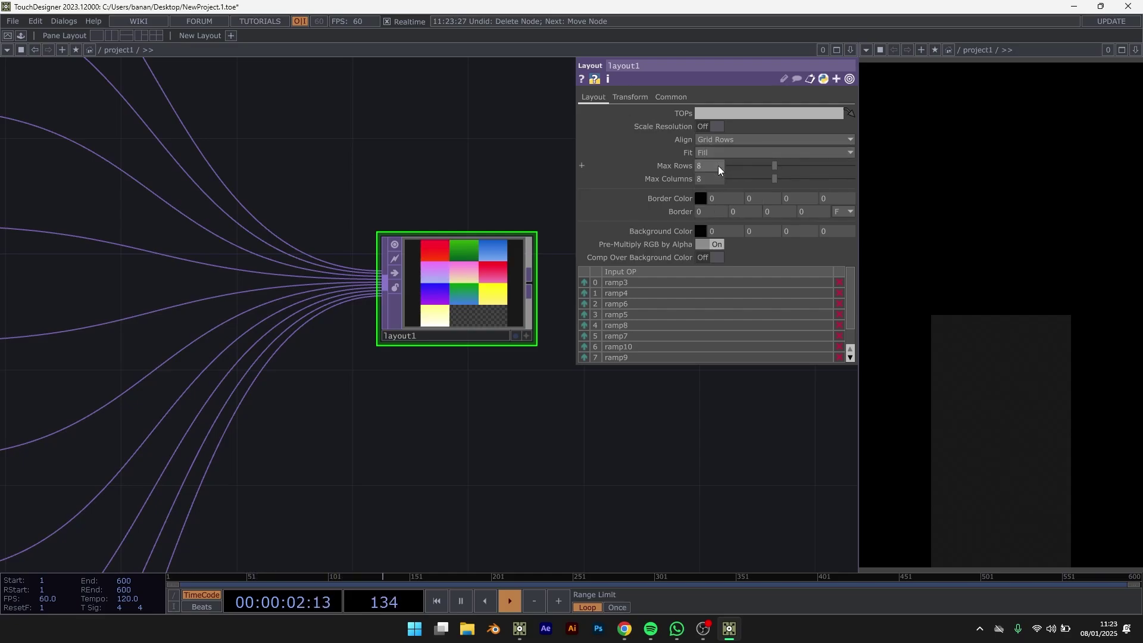
{"action": "mouse_move", "coordinate": [774, 166]}
{"action": "left_mouse_down"}
{"action": "mouse_move", "coordinate": [741, 172]}
{"action": "mouse_move", "coordinate": [762, 178]}
{"action": "left_mouse_up"}
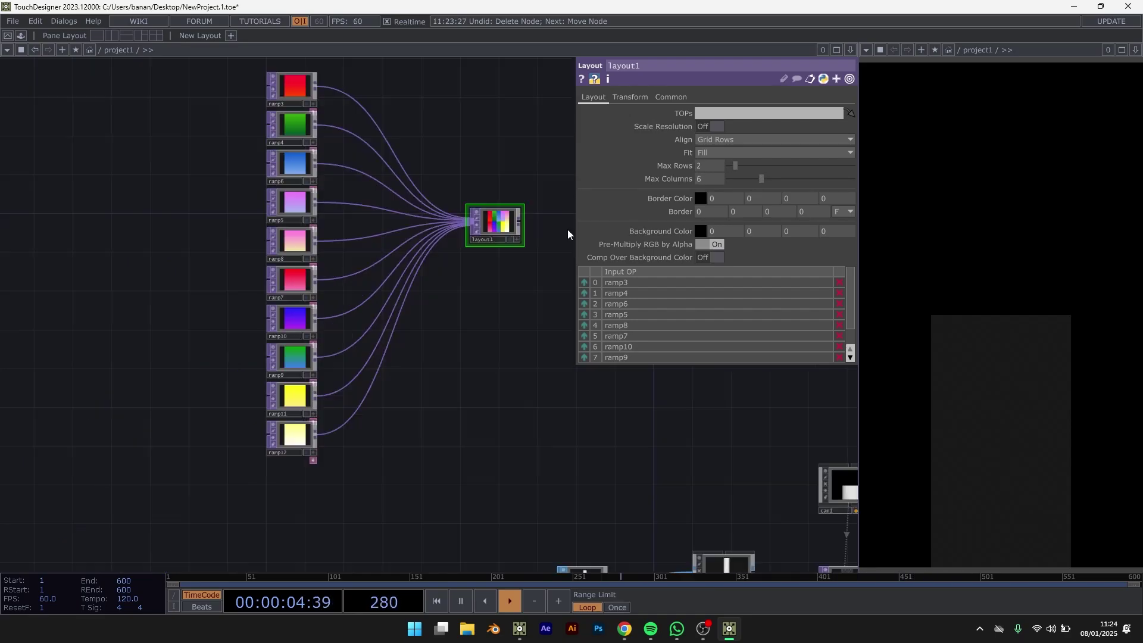
Append a Null TOP to the output of layout1
{"action": "scroll", "coordinate": [301, 247], "scroll_direction": "up", "scroll_amount": 6}
{"action": "left_click_drag", "start_coordinate": [469, 142], "coordinate": [342, 172]}
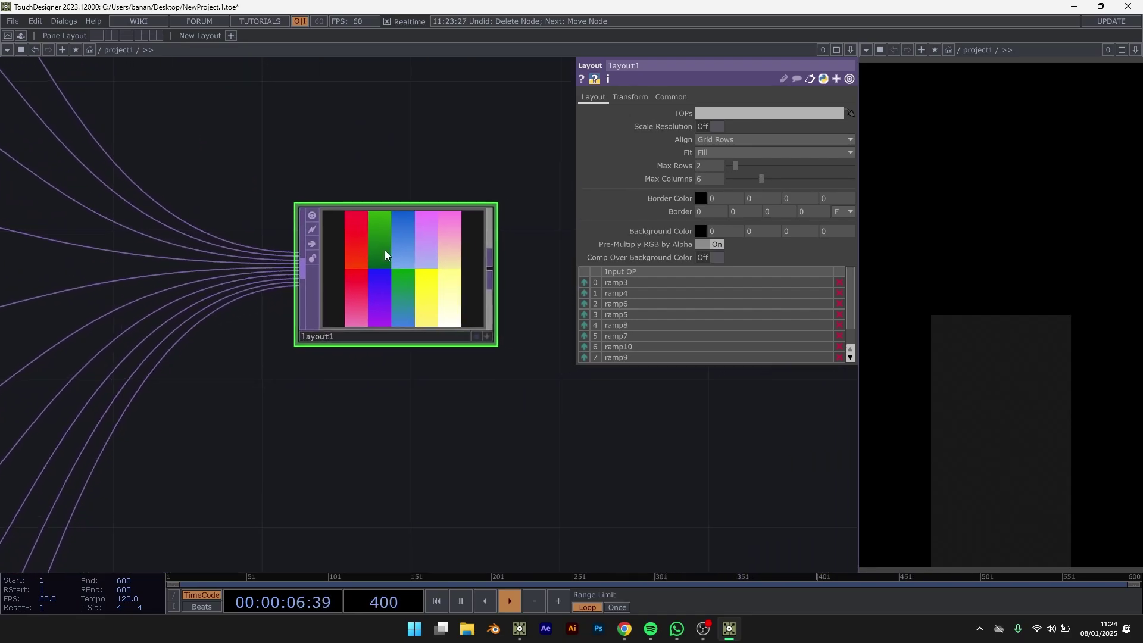
{"action": "scroll", "coordinate": [410, 274], "scroll_direction": "down", "scroll_amount": 3}
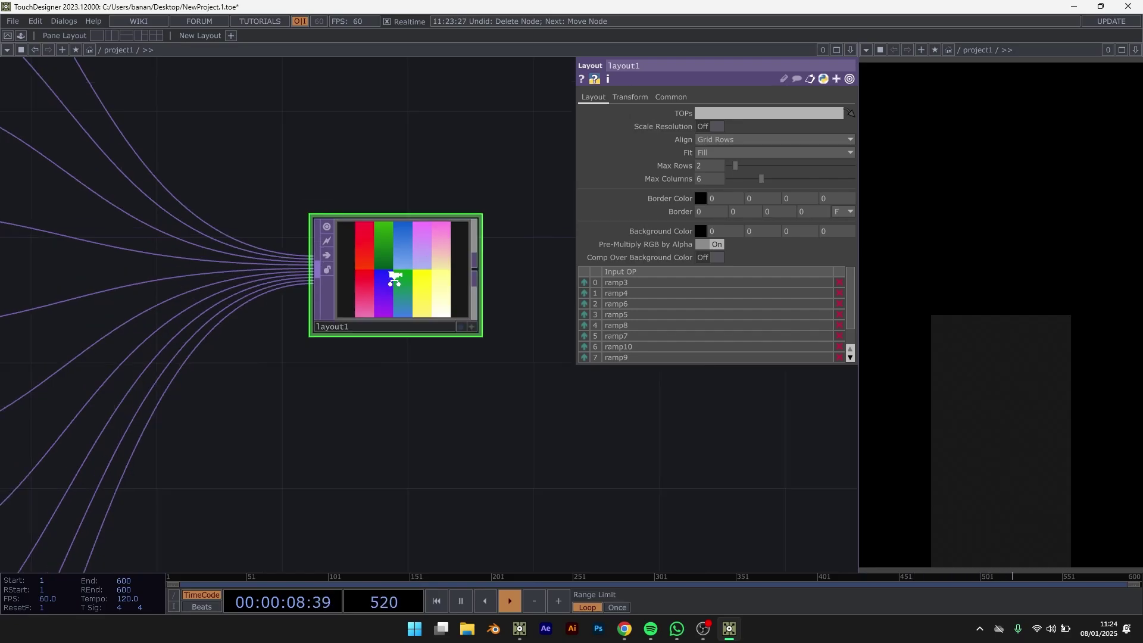
{"action": "left_click_drag", "start_coordinate": [526, 181], "coordinate": [459, 182]}
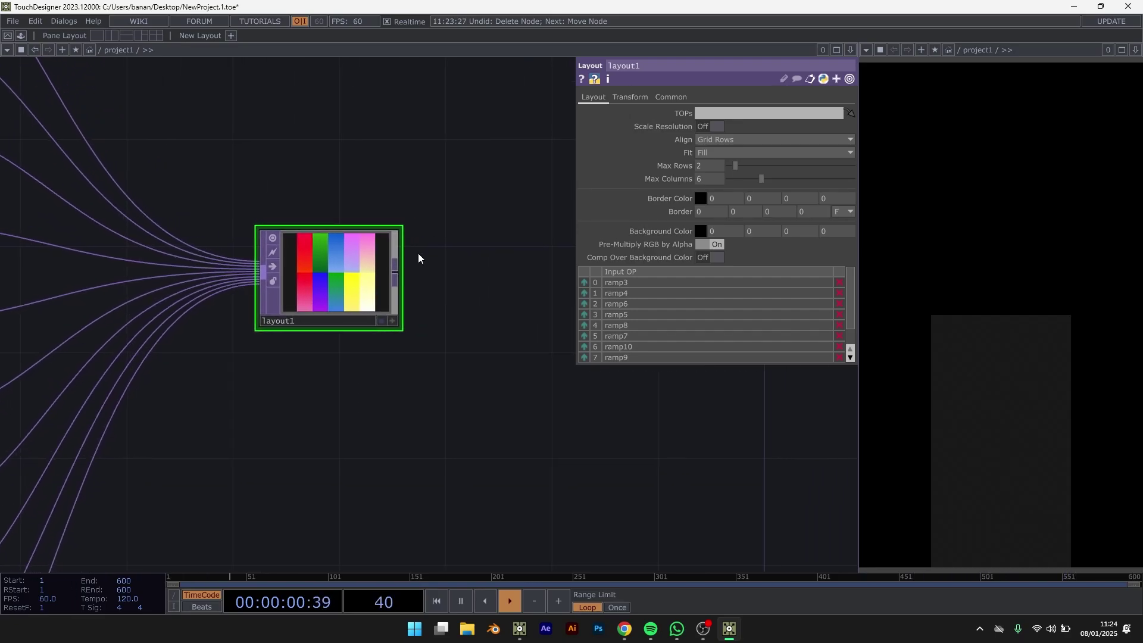
{"action": "right_click", "coordinate": [400, 268]}
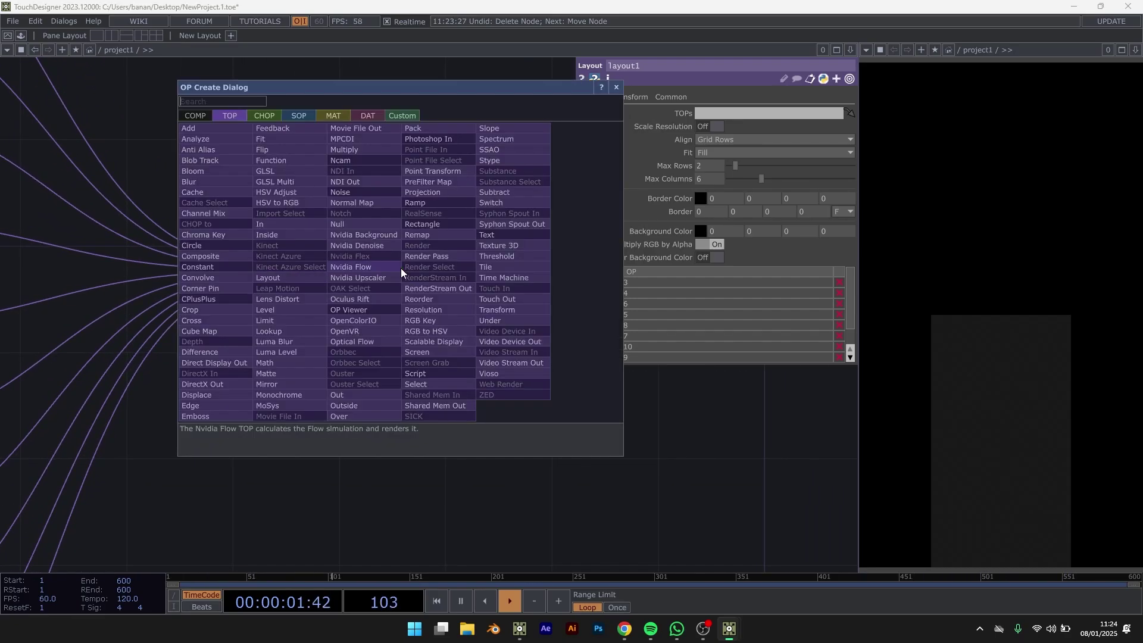
{"action": "left_click", "coordinate": [349, 226]}
{"action": "left_click", "coordinate": [593, 288]}
{"action": "left_click_drag", "start_coordinate": [499, 209], "coordinate": [388, 165]}
{"action": "scroll", "coordinate": [388, 166], "scroll_direction": "down", "scroll_amount": 5}
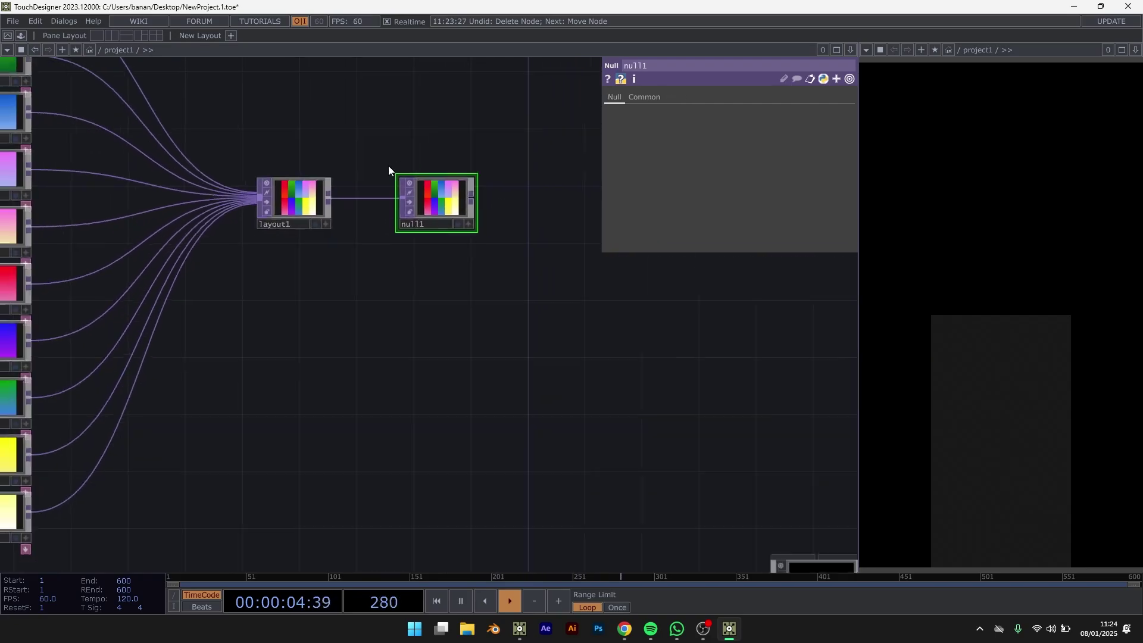
Add a Constant material above geo1 and use null1 as its Color Map
{"action": "left_click_drag", "start_coordinate": [501, 300], "coordinate": [476, 254]}
{"action": "key", "text": "Tab"}
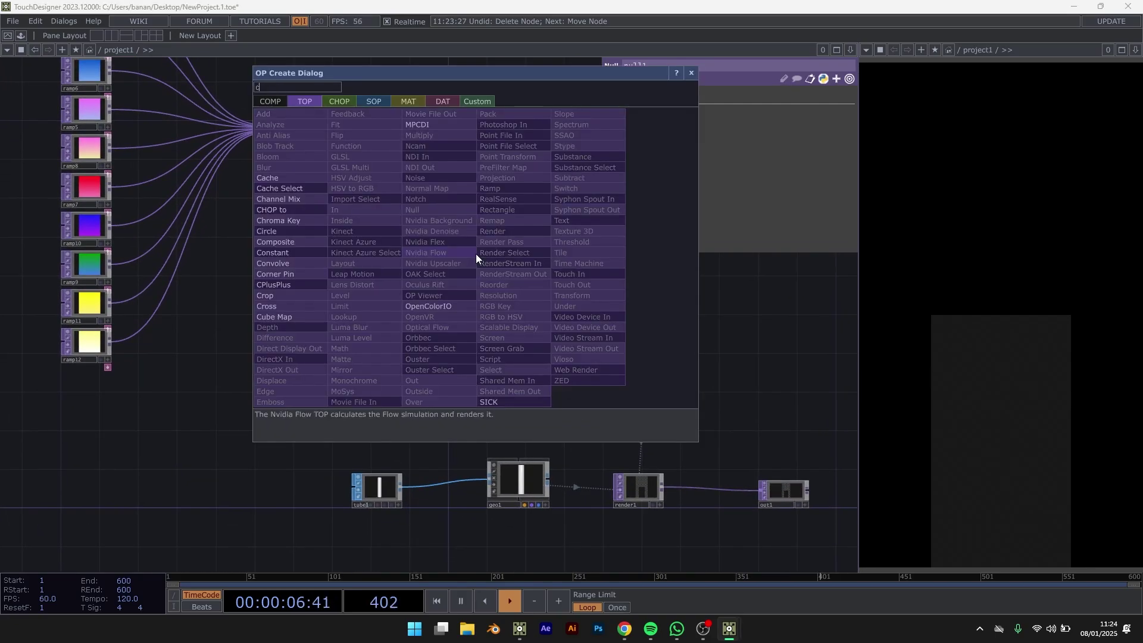
{"action": "left_click", "coordinate": [400, 105]}
{"action": "type", "text": "c"}
{"action": "left_click", "coordinate": [284, 114]}
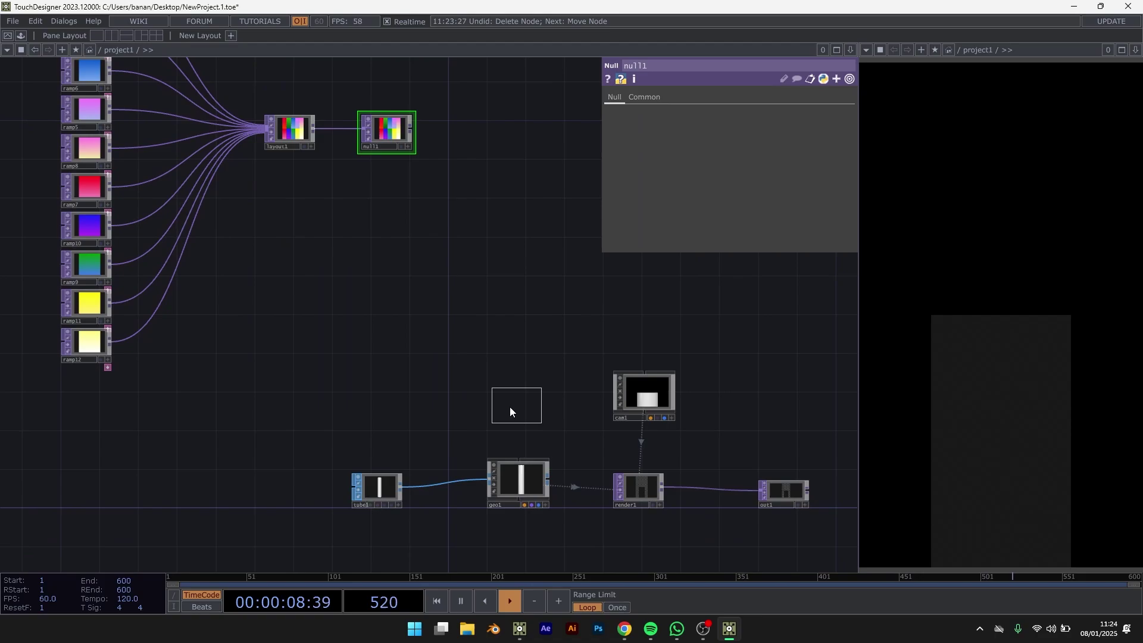
{"action": "left_click", "coordinate": [513, 410]}
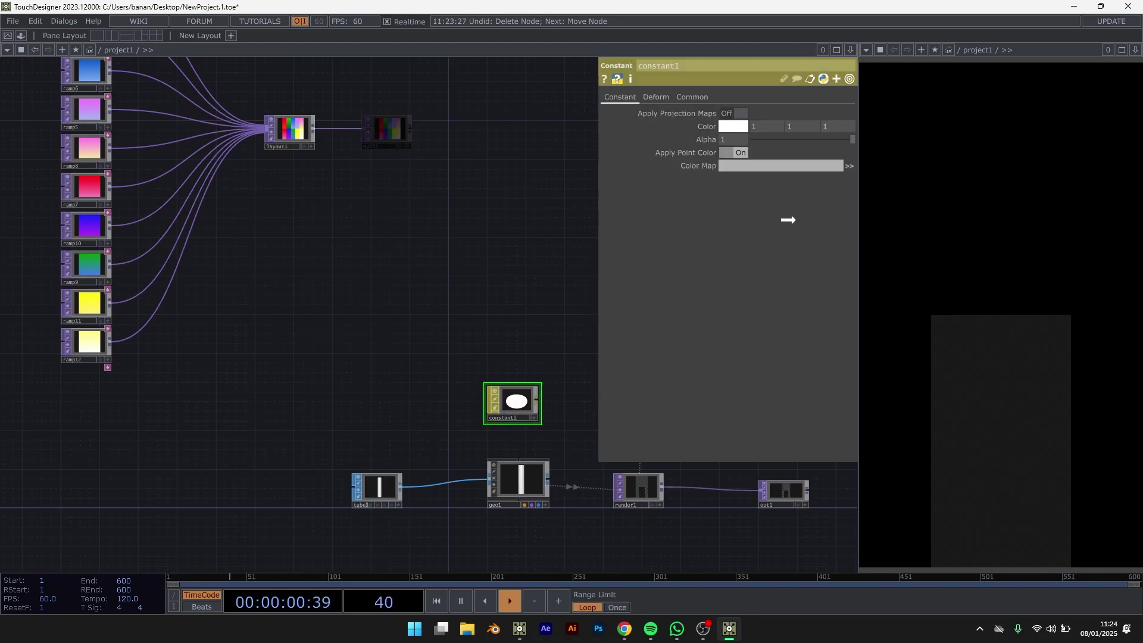
{"action": "left_click_drag", "start_coordinate": [787, 219], "coordinate": [746, 170]}
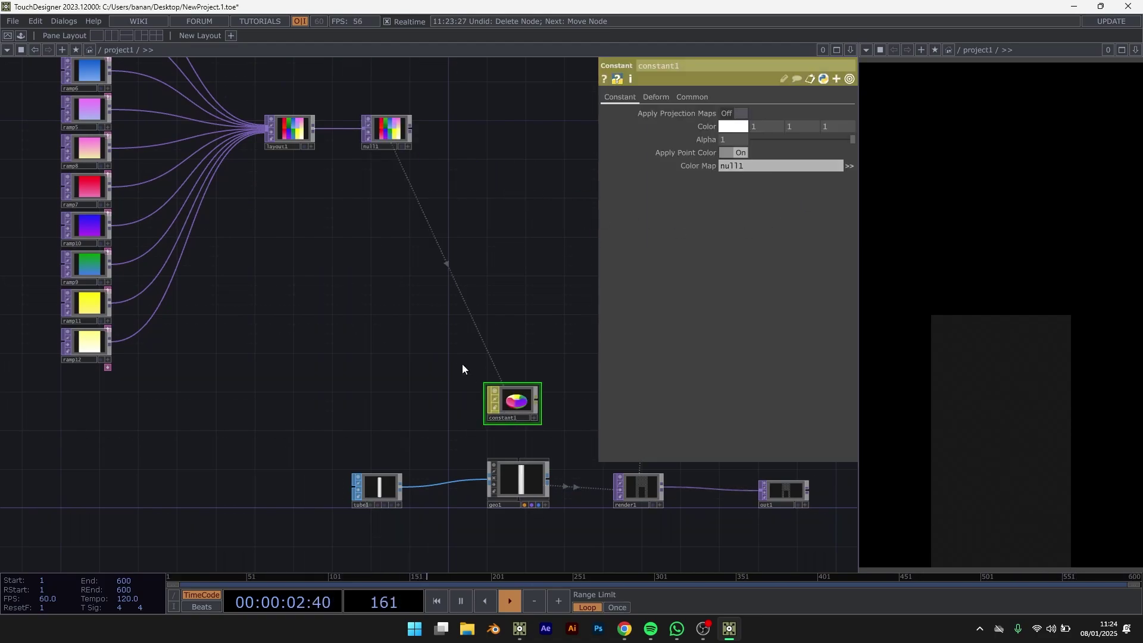
Assign constant1 as the render Material of geo1
{"action": "scroll", "coordinate": [459, 260], "scroll_direction": "up", "scroll_amount": 5}
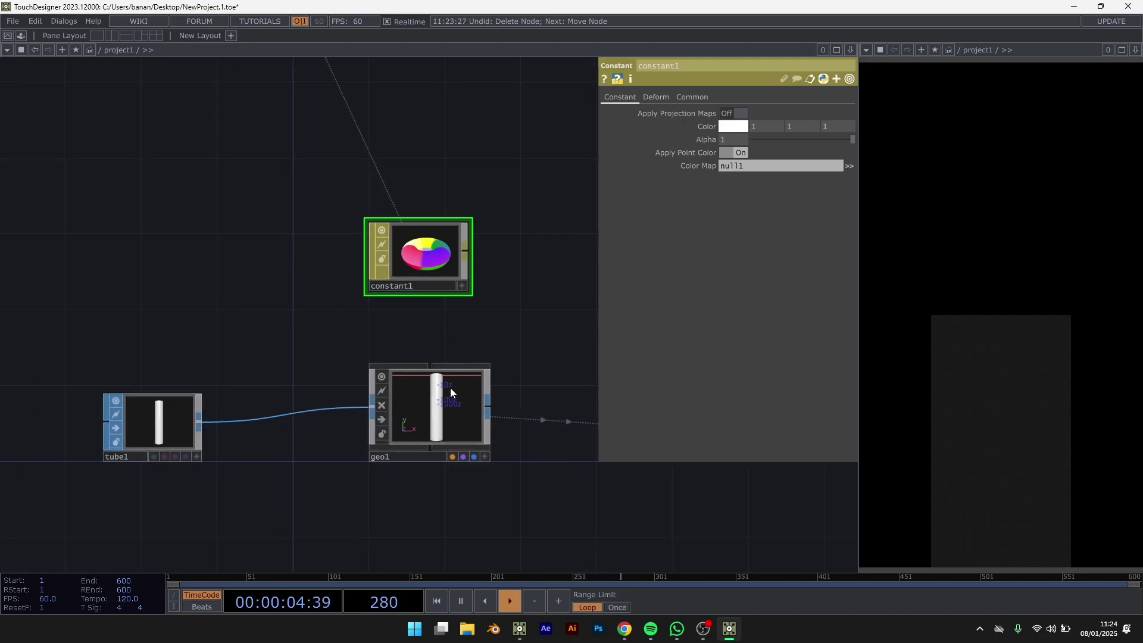
{"action": "left_click", "coordinate": [450, 389]}
{"action": "left_click", "coordinate": [751, 97]}
{"action": "left_click_drag", "start_coordinate": [470, 257], "coordinate": [786, 112]}
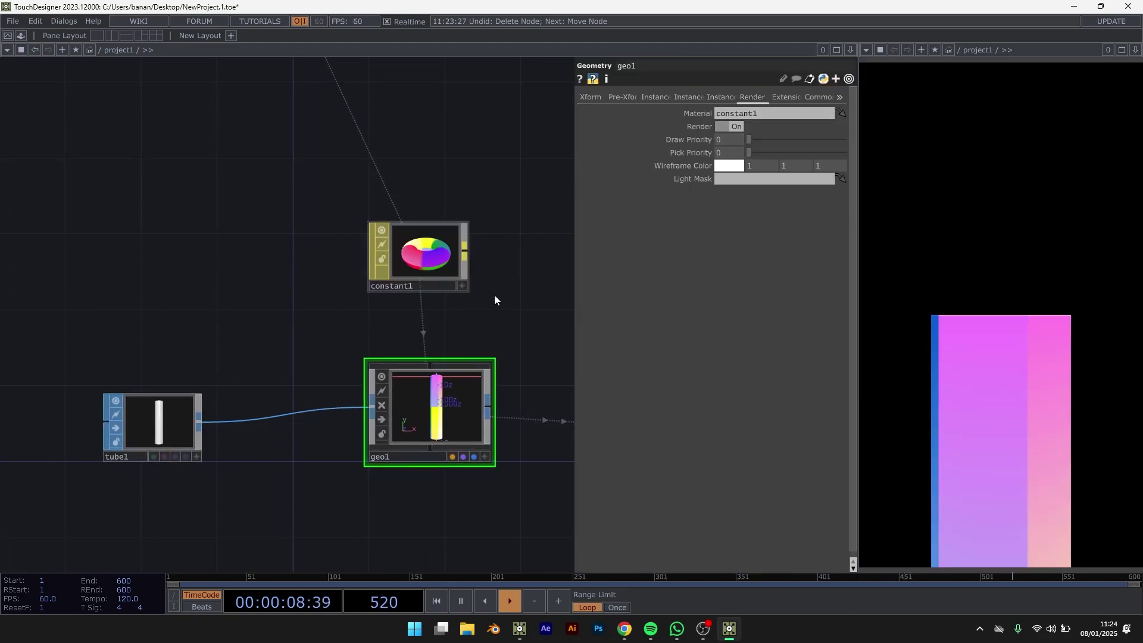
Insert a Texture SOP on the connection between tube1 and geo1
{"action": "scroll", "coordinate": [497, 299], "scroll_direction": "down", "scroll_amount": 3}
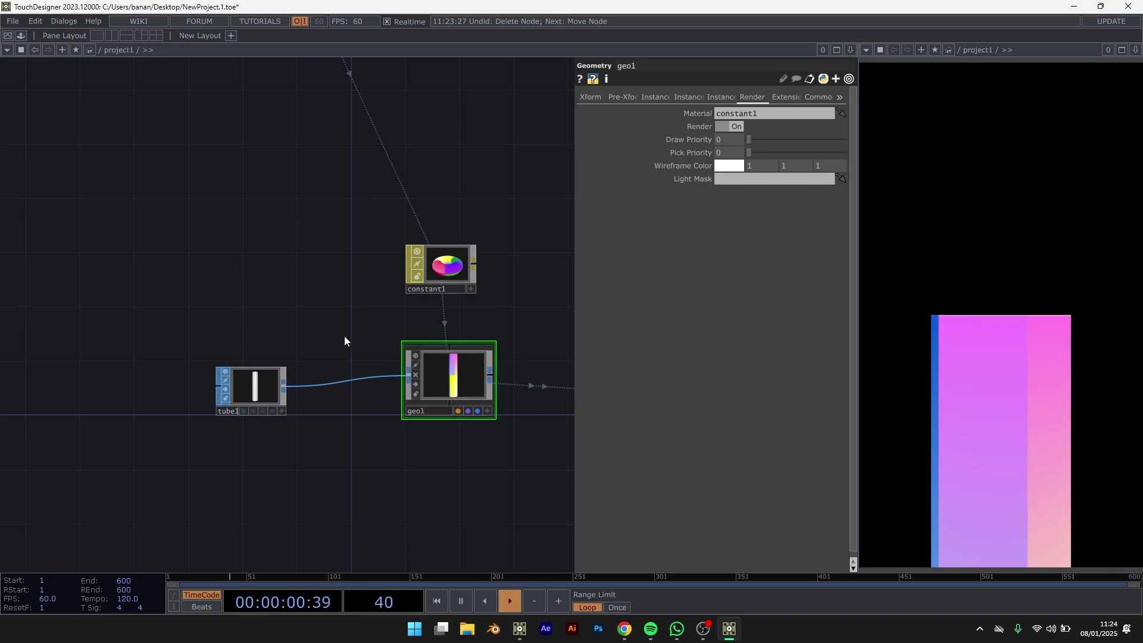
{"action": "scroll", "coordinate": [344, 336], "scroll_direction": "up", "scroll_amount": 2}
{"action": "left_click_drag", "start_coordinate": [344, 336], "coordinate": [424, 309]}
{"action": "scroll", "coordinate": [325, 373], "scroll_direction": "up", "scroll_amount": 2}
{"action": "left_click_drag", "start_coordinate": [325, 373], "coordinate": [211, 372]}
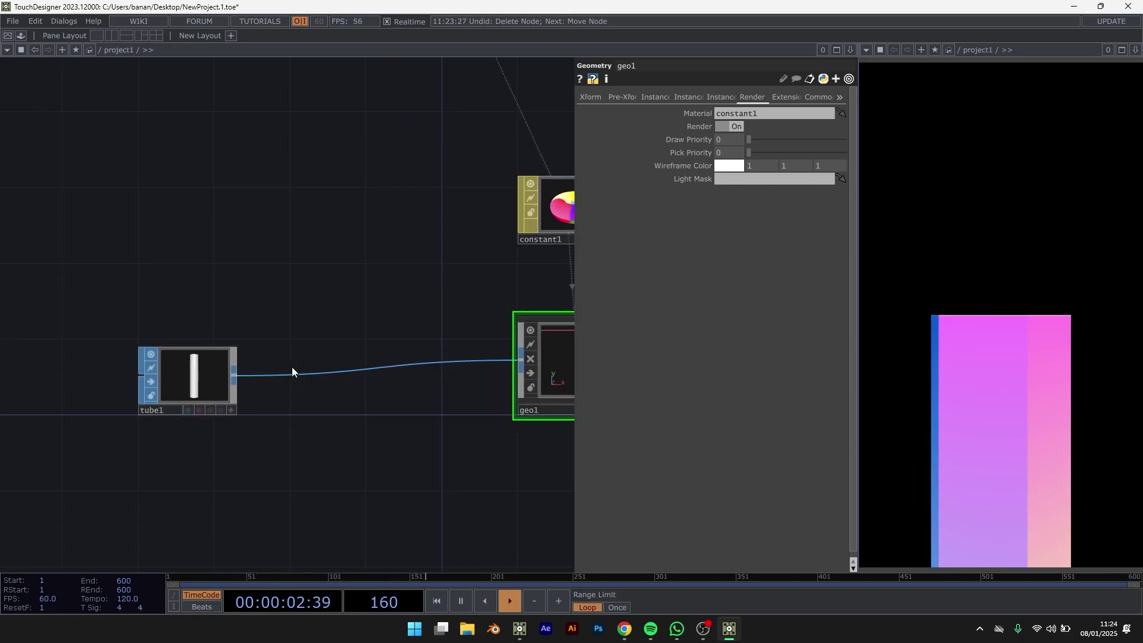
{"action": "right_click", "coordinate": [320, 361]}
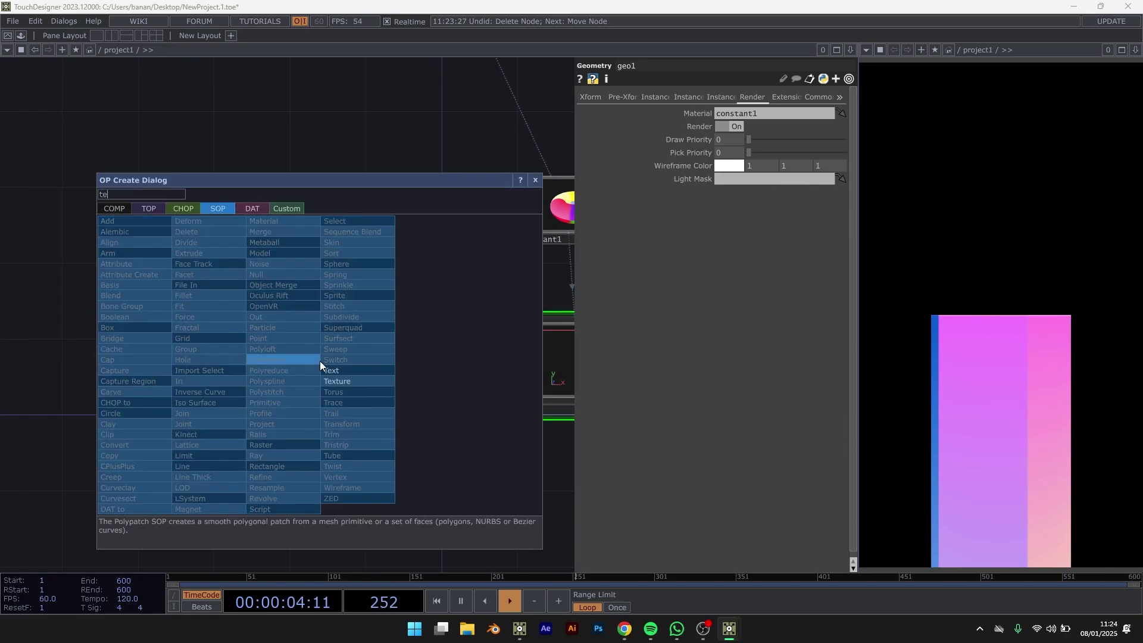
{"action": "left_click", "coordinate": [355, 377]}
{"action": "left_click", "coordinate": [362, 381]}
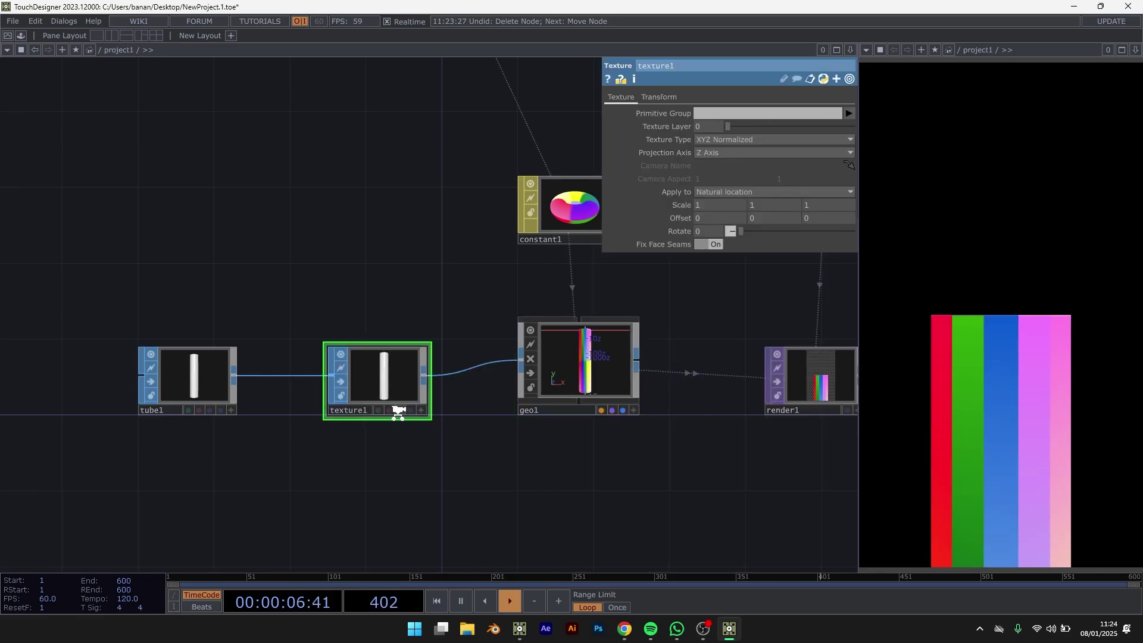
Change texture1's Texture Type to Face and set its Scale to 5 in the first field and 21 in the second
{"action": "scroll", "coordinate": [395, 408], "scroll_direction": "up", "scroll_amount": 3}
{"action": "scroll", "coordinate": [770, 374], "scroll_direction": "up", "scroll_amount": 4}
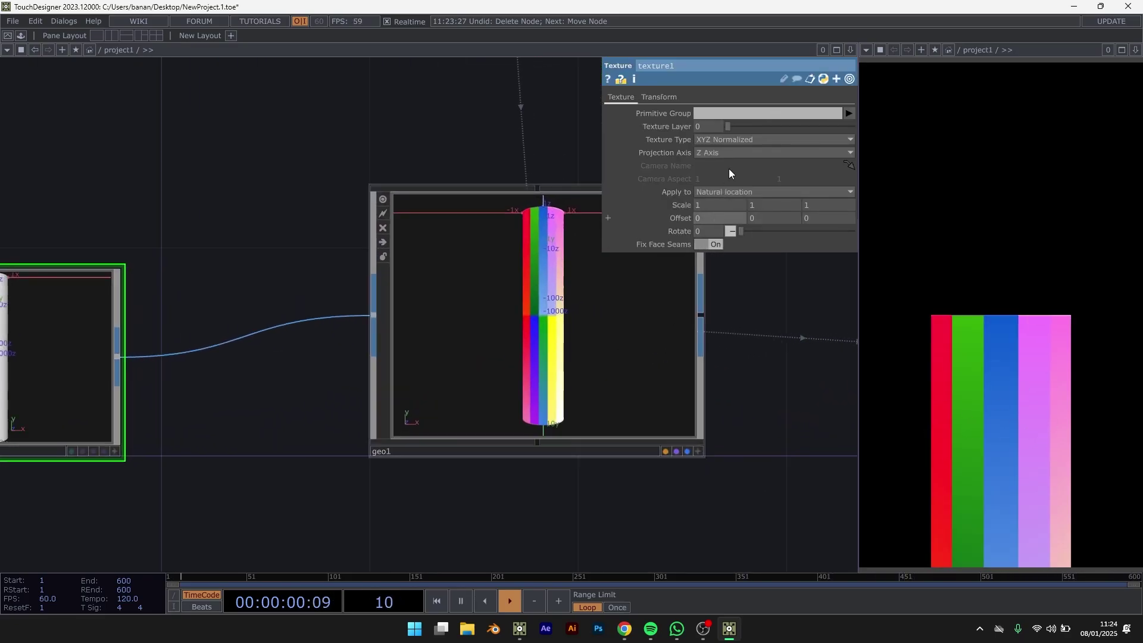
{"action": "left_click", "coordinate": [727, 137]}
{"action": "left_click", "coordinate": [711, 223]}
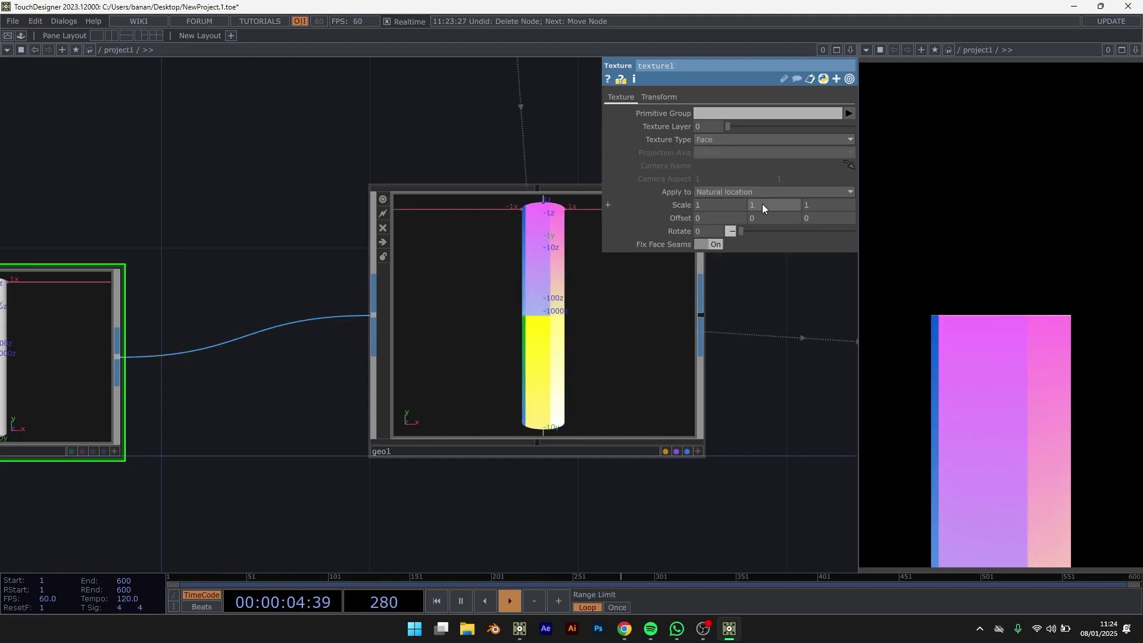
{"action": "middle_click_drag", "start_coordinate": [764, 195], "coordinate": [731, 183]}
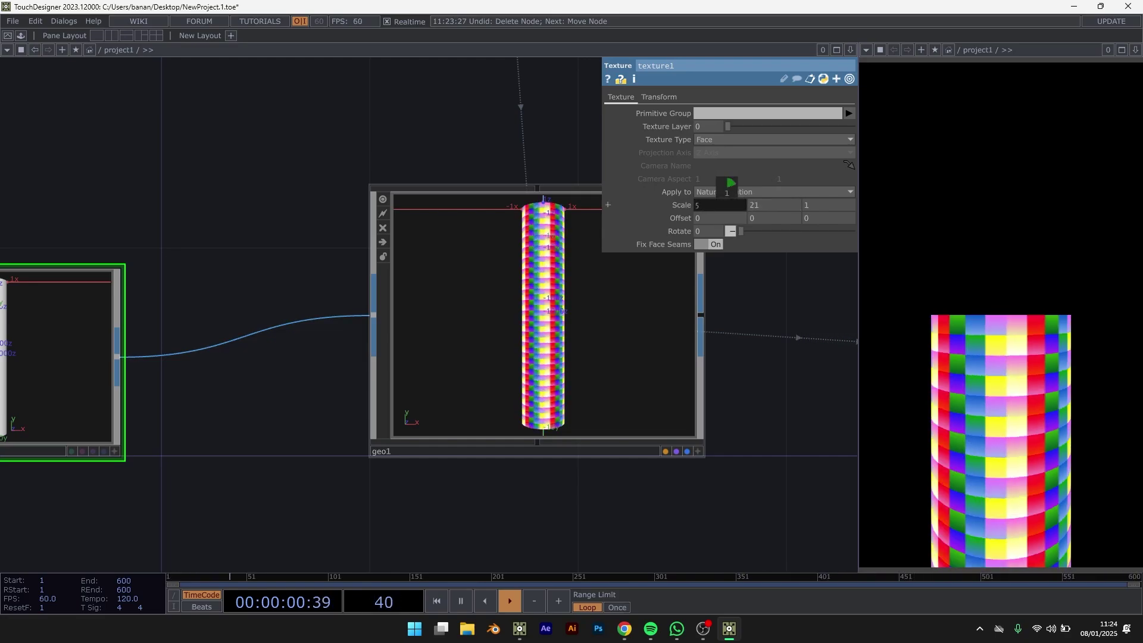
Adjust texture1's Scale to 7 in the first field and 8 in the second
{"action": "scroll", "coordinate": [762, 358], "scroll_direction": "up", "scroll_amount": 2}
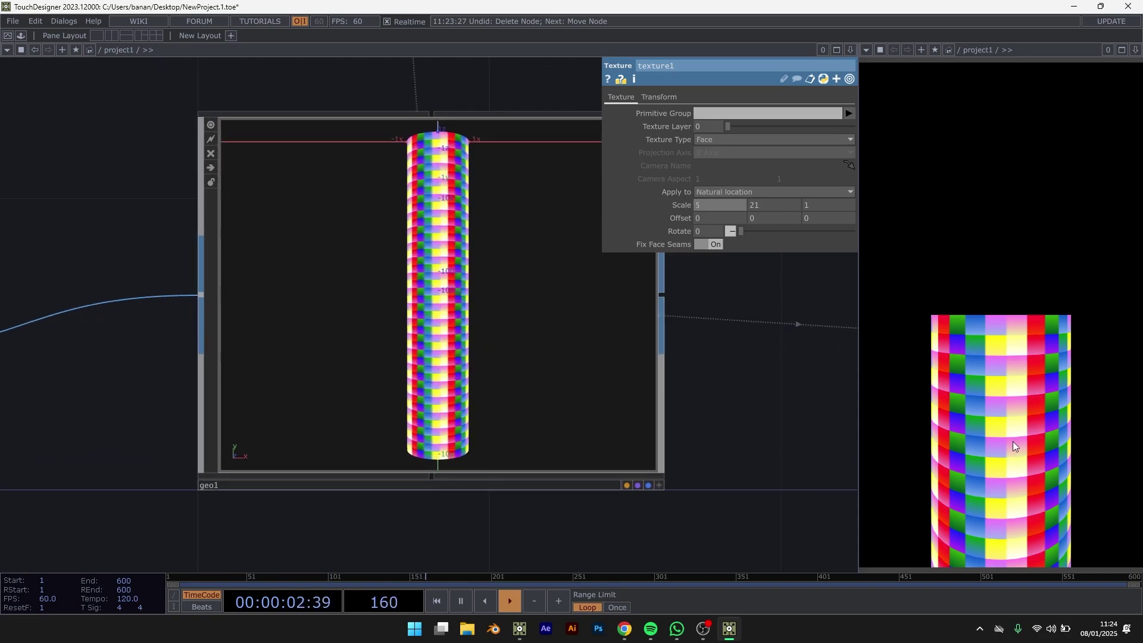
{"action": "left_click_drag", "start_coordinate": [689, 318], "coordinate": [671, 319]}
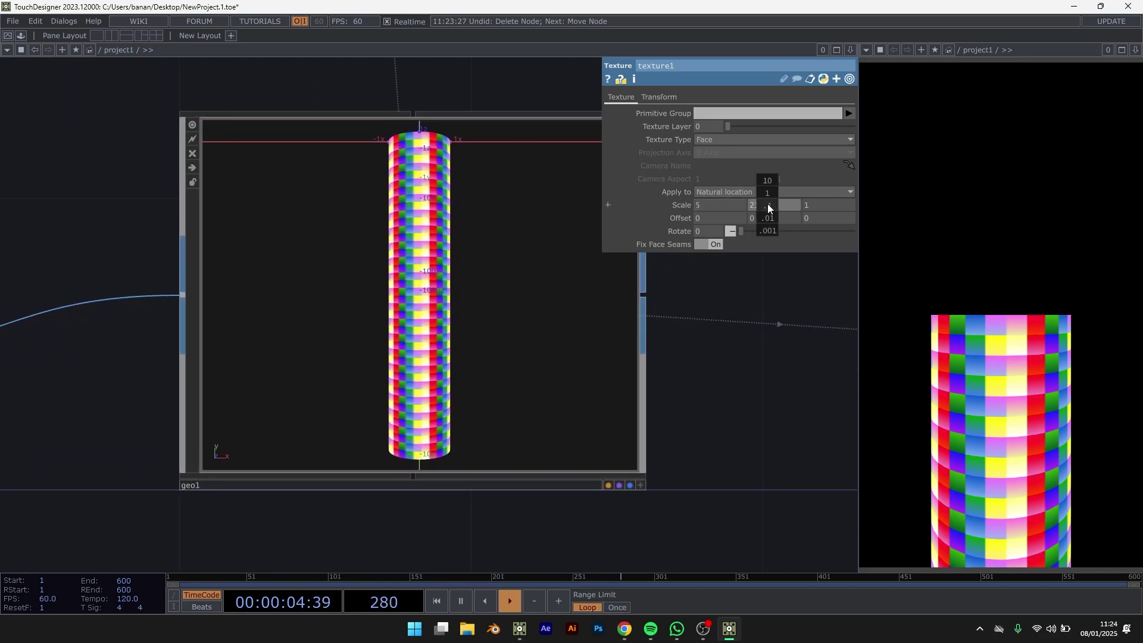
{"action": "mouse_move", "coordinate": [768, 206]}
{"action": "middle_mouse_down"}
{"action": "mouse_move", "coordinate": [766, 193]}
{"action": "mouse_move", "coordinate": [815, 193]}
{"action": "mouse_move", "coordinate": [766, 191]}
{"action": "middle_mouse_up"}
{"action": "scroll", "coordinate": [533, 305], "scroll_direction": "down", "scroll_amount": 6}
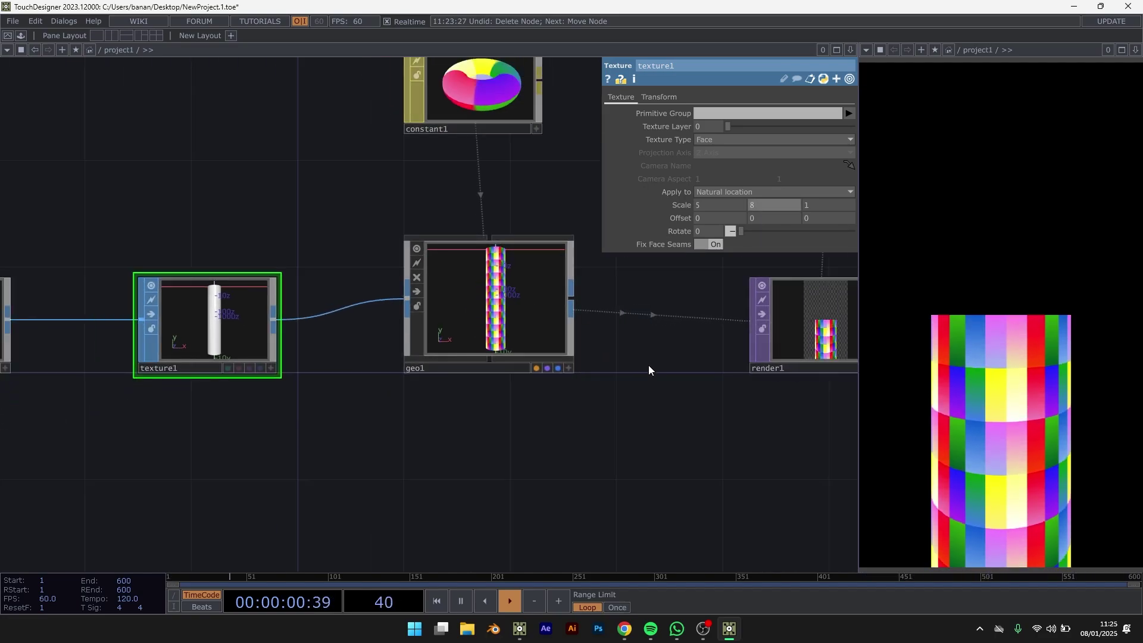
{"action": "scroll", "coordinate": [625, 369], "scroll_direction": "up", "scroll_amount": 5}
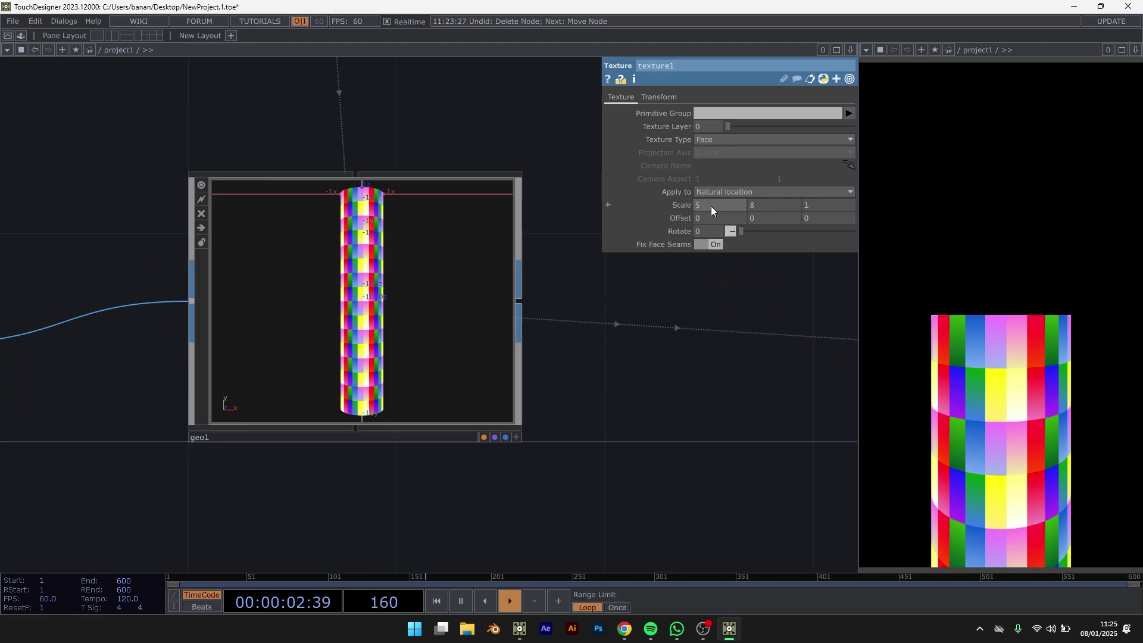
{"action": "middle_click_drag", "start_coordinate": [710, 206], "coordinate": [712, 181]}
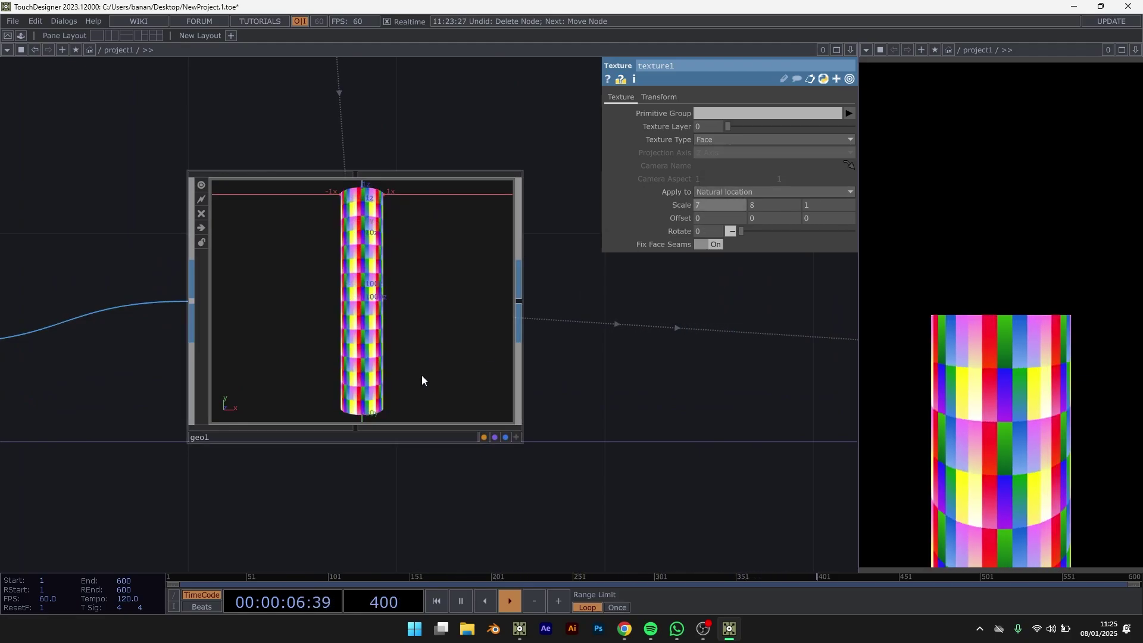
Try tilting cam1 by changing its X rotation
{"action": "scroll", "coordinate": [421, 378], "scroll_direction": "down", "scroll_amount": 5}
{"action": "scroll", "coordinate": [619, 403], "scroll_direction": "up", "scroll_amount": 4}
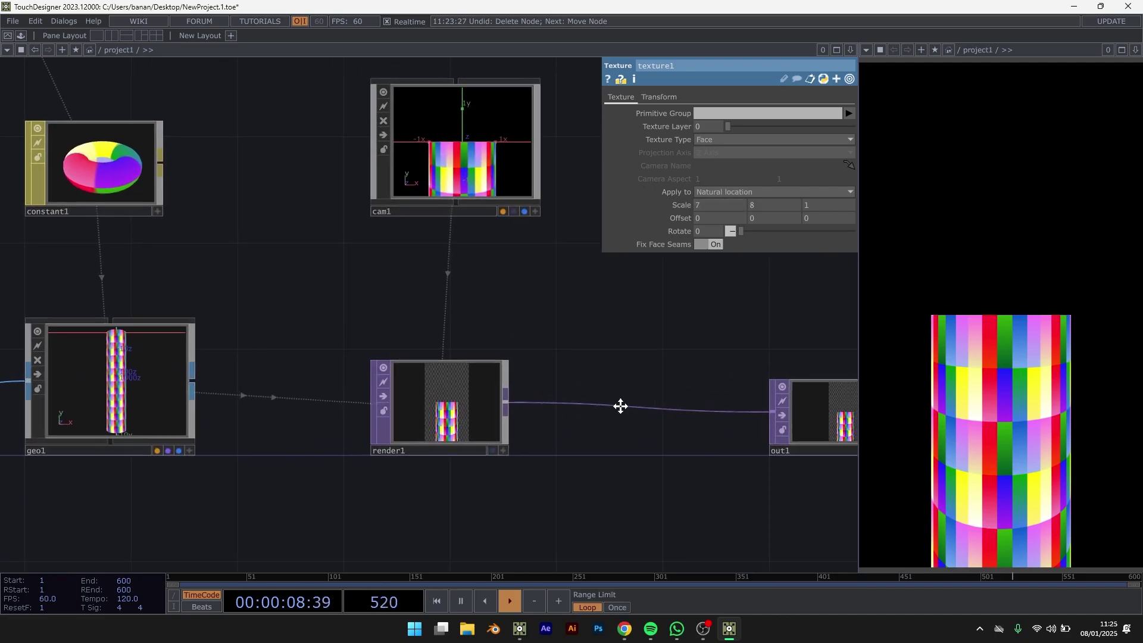
{"action": "left_click", "coordinate": [449, 249]}
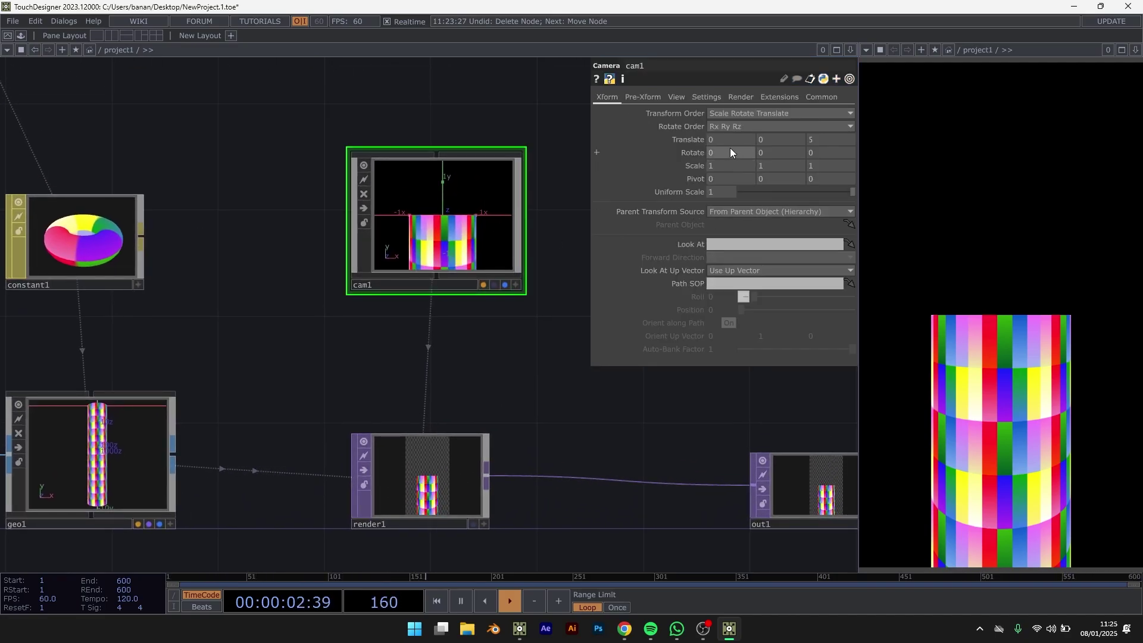
{"action": "mouse_move", "coordinate": [730, 148]}
{"action": "middle_mouse_down"}
{"action": "mouse_move", "coordinate": [715, 137]}
{"action": "mouse_move", "coordinate": [728, 128]}
{"action": "middle_mouse_up"}
Tie cam1's Pivot Z to the negative of its own Translate Z with the expression -me.par.tz
{"action": "left_click", "coordinate": [695, 177]}
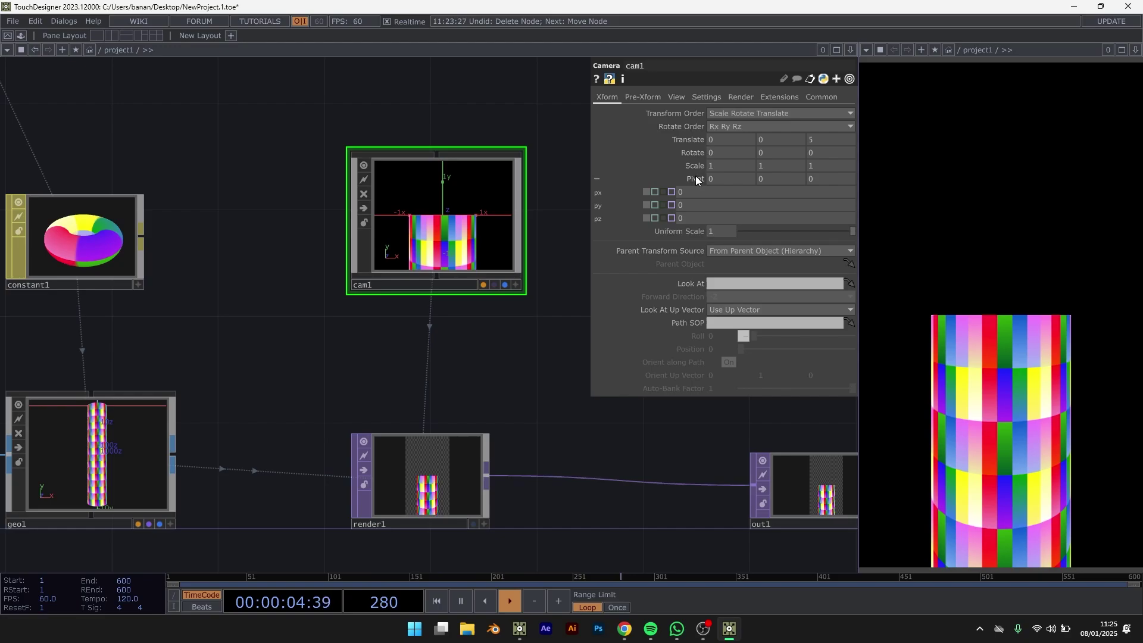
{"action": "mouse_move", "coordinate": [724, 129]}
{"action": "middle_mouse_down"}
{"action": "mouse_move", "coordinate": [747, 128]}
{"action": "mouse_move", "coordinate": [700, 128]}
{"action": "mouse_move", "coordinate": [726, 137]}
{"action": "middle_mouse_up"}
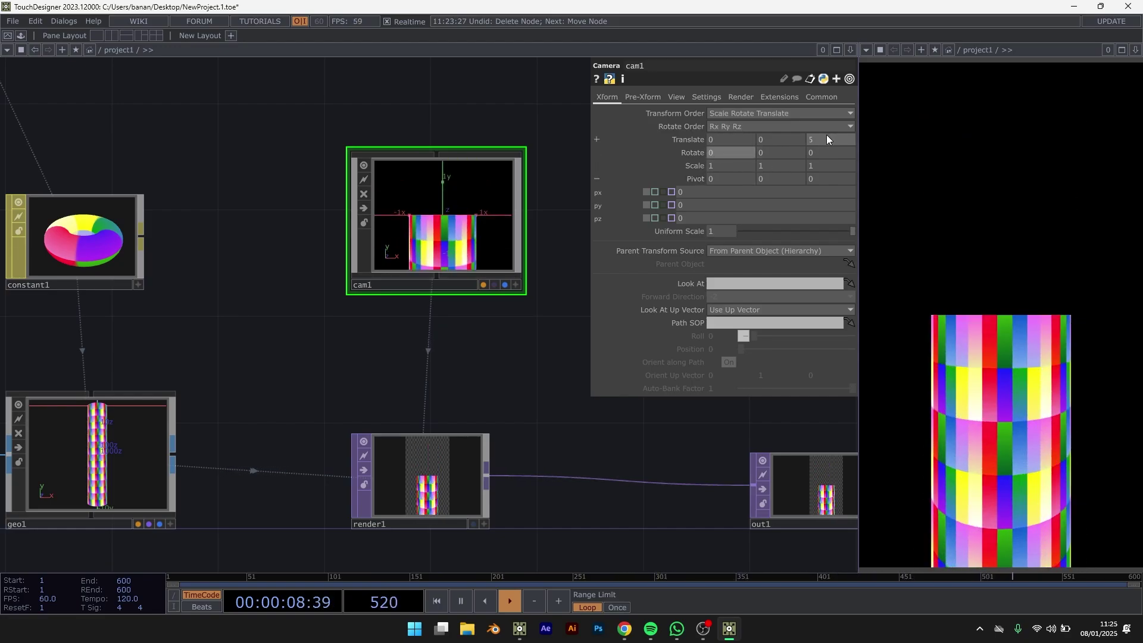
{"action": "left_click", "coordinate": [681, 139]}
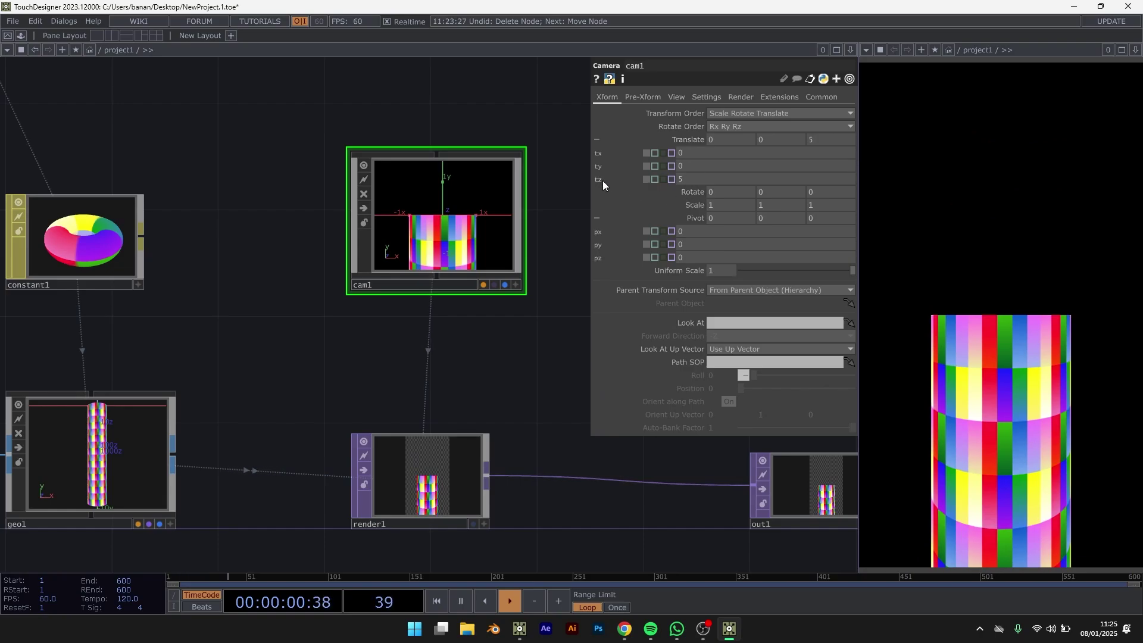
{"action": "left_click_drag", "start_coordinate": [684, 262], "coordinate": [691, 262]}
{"action": "left_click", "coordinate": [692, 257]}
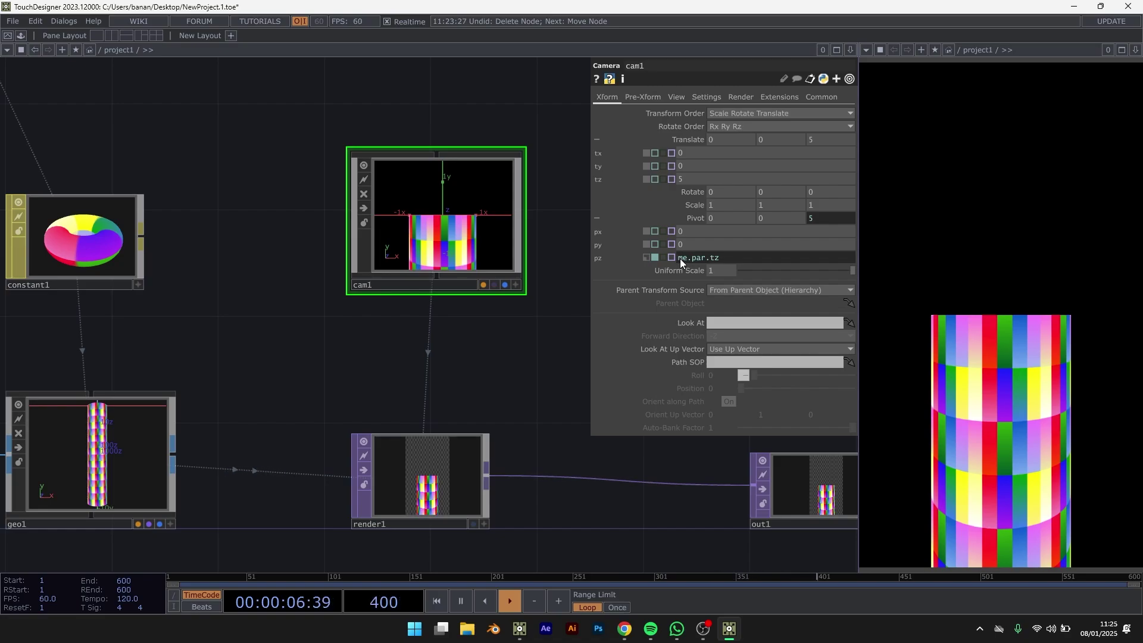
{"action": "left_click", "coordinate": [679, 258]}
{"action": "type", "text": "-"}
{"action": "key", "text": "Return"}
{"action": "left_click", "coordinate": [694, 219]}
{"action": "left_click", "coordinate": [691, 140]}
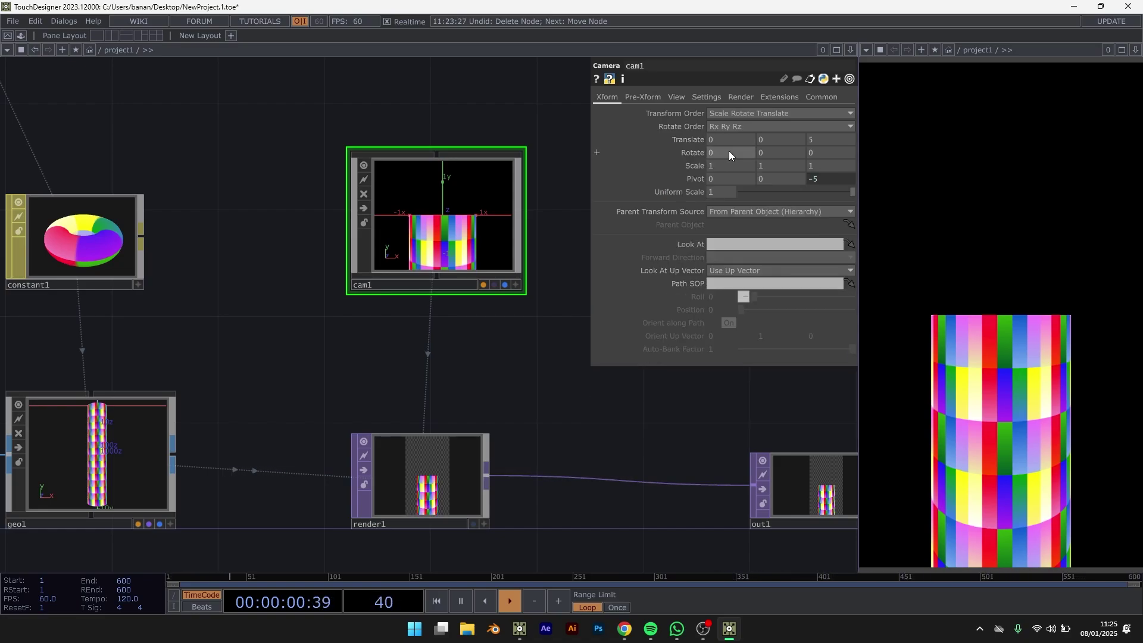
Rotate cam1 about X to look down into the tube and change its Projection to Orthographic
{"action": "middle_click_drag", "start_coordinate": [728, 154], "coordinate": [725, 129]}
{"action": "left_click", "coordinate": [655, 97]}
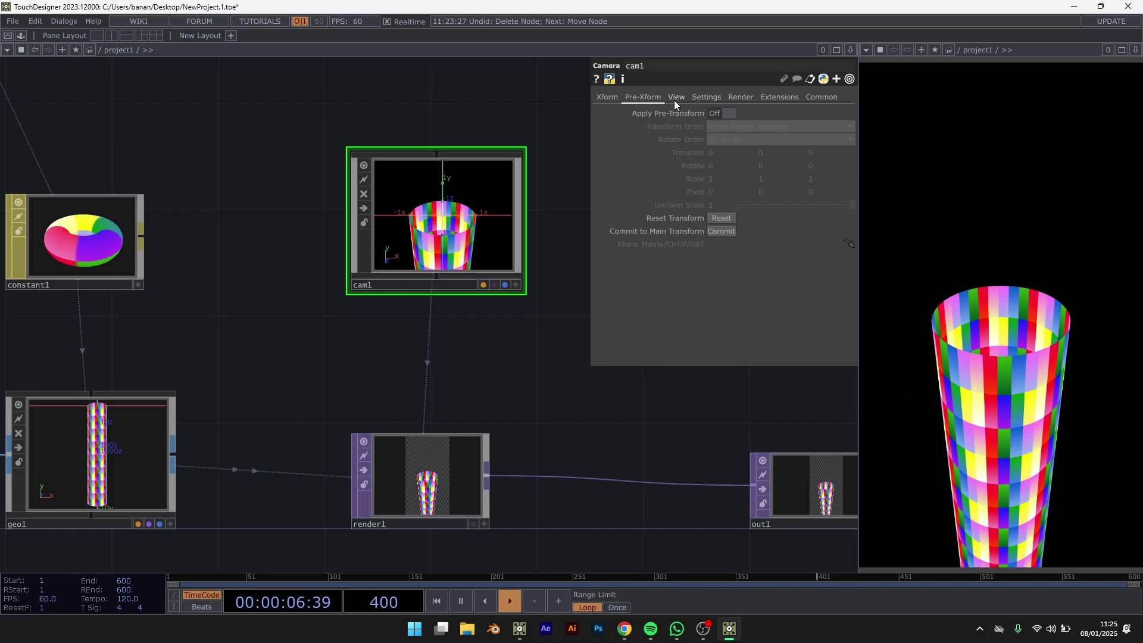
{"action": "left_click", "coordinate": [677, 97]}
{"action": "left_click", "coordinate": [731, 113]}
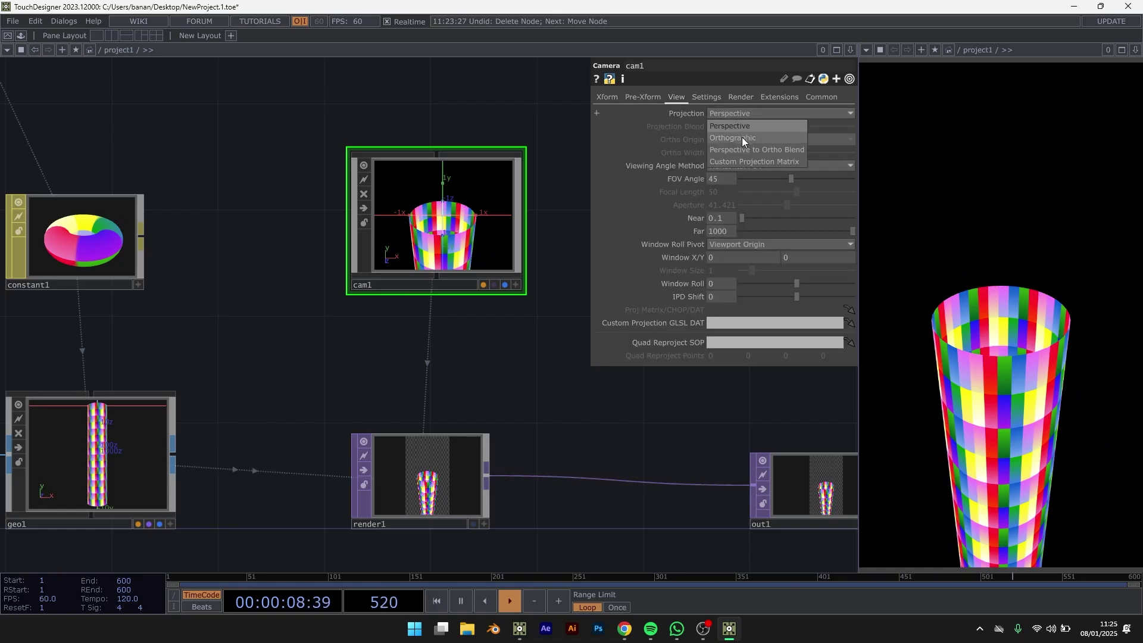
{"action": "left_click", "coordinate": [741, 137]}
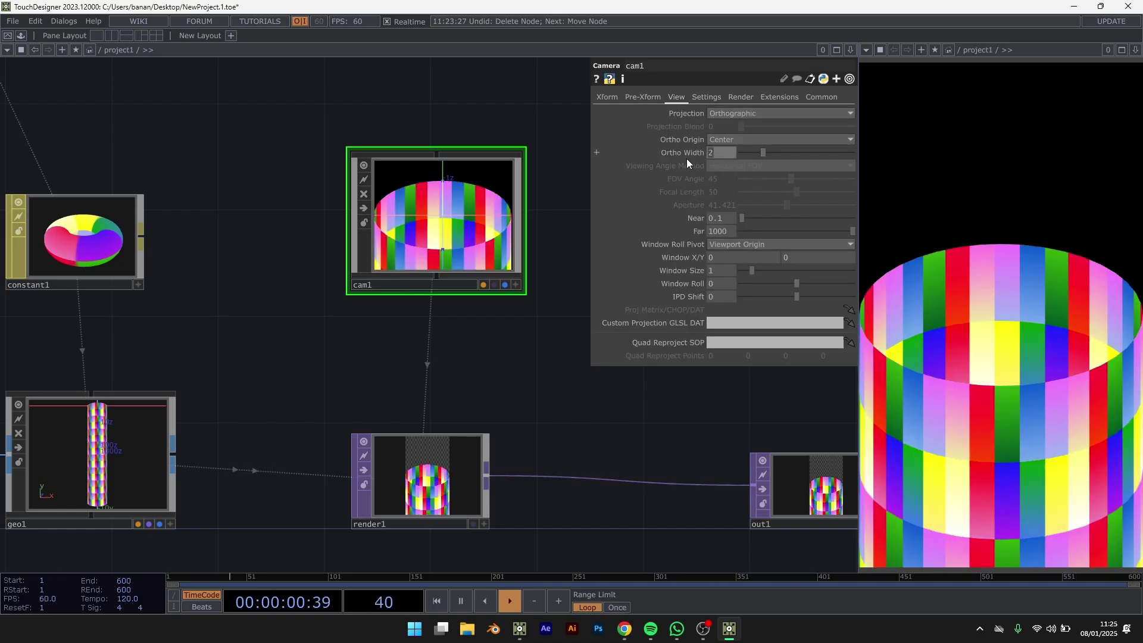
Set cam1's Ortho Width to 4
{"action": "type", "text": "5"}
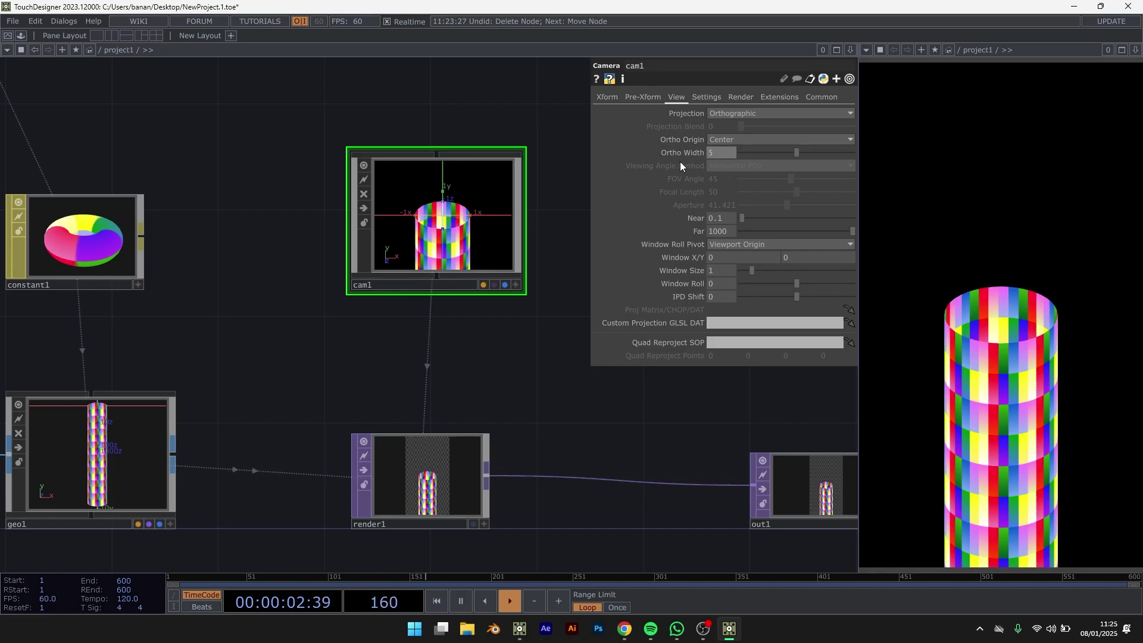
{"action": "type", "text": "4"}
{"action": "key", "text": "Return"}
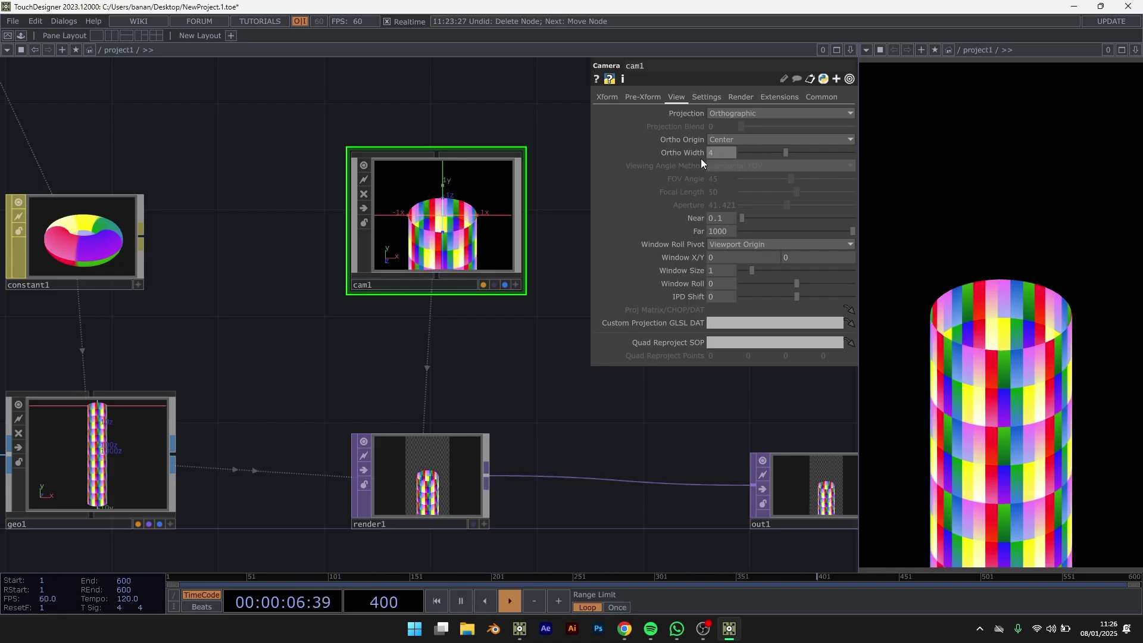
Turn on instancing for the geo1 geometry component
{"action": "scroll", "coordinate": [780, 432], "scroll_direction": "down", "scroll_amount": 5}
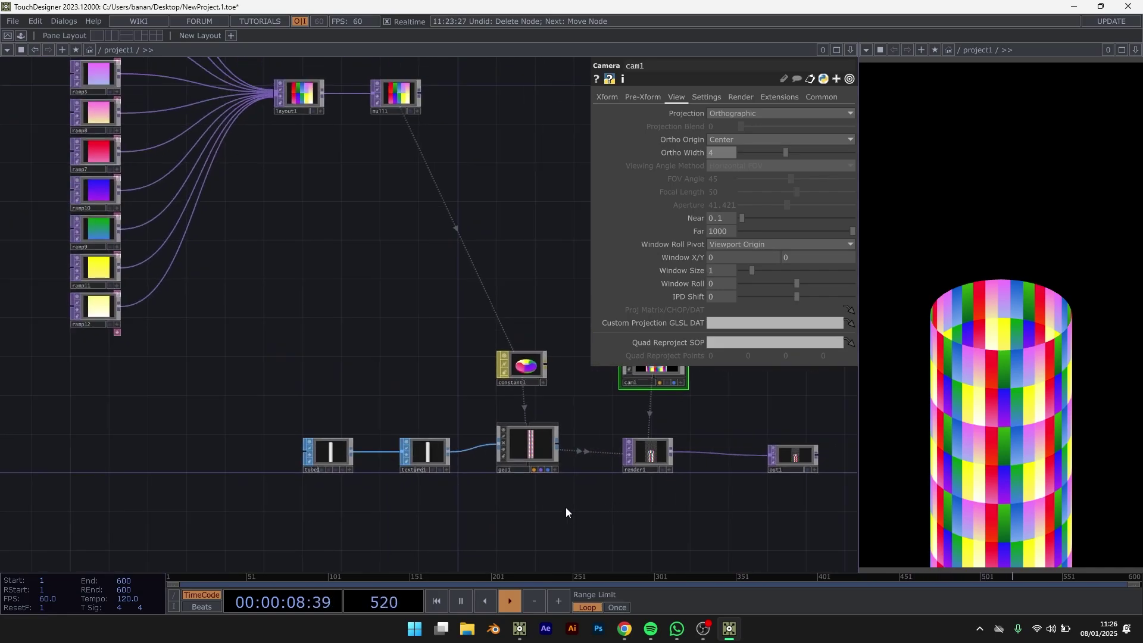
{"action": "left_click_drag", "start_coordinate": [550, 539], "coordinate": [534, 430]}
{"action": "scroll", "coordinate": [550, 355], "scroll_direction": "up", "scroll_amount": 5}
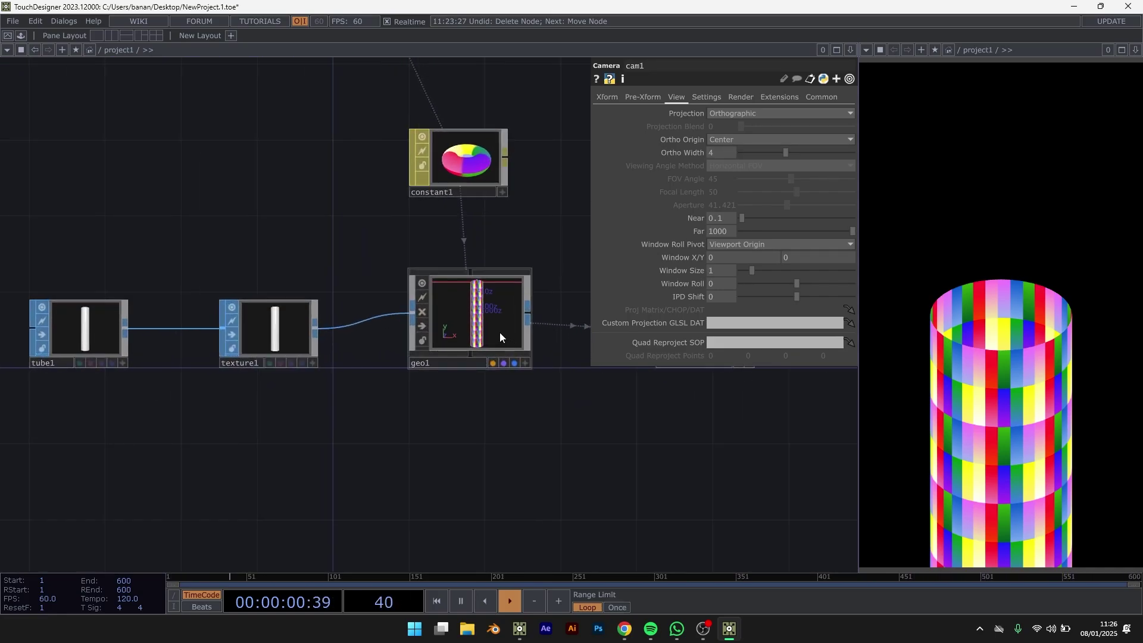
{"action": "left_click", "coordinate": [500, 336]}
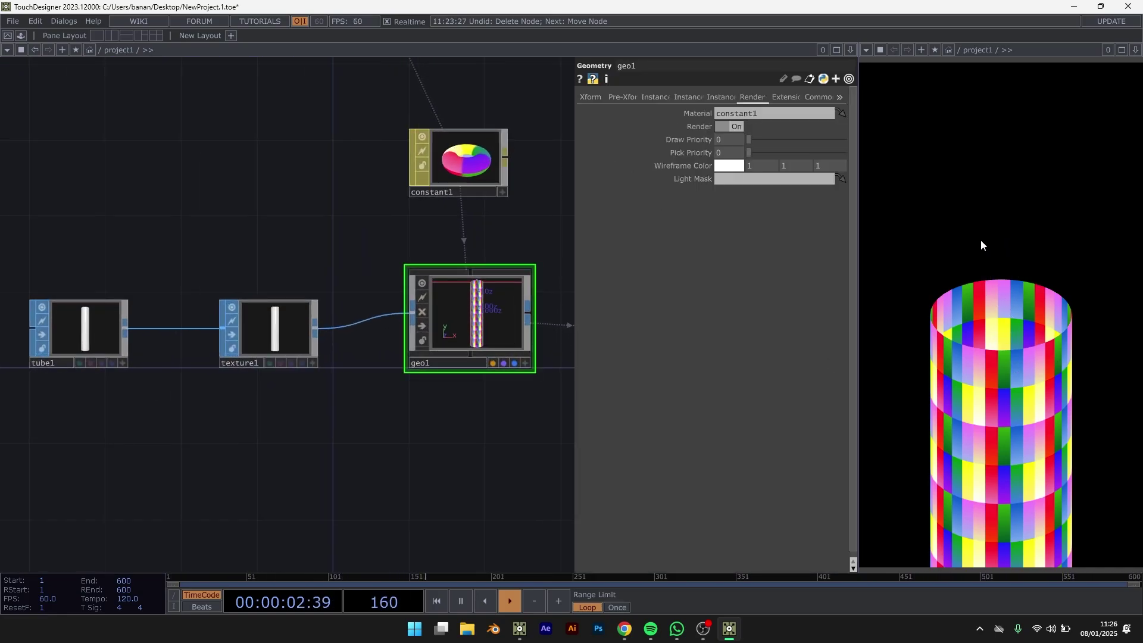
{"action": "left_click", "coordinate": [653, 95]}
{"action": "left_click", "coordinate": [683, 95]}
{"action": "left_click", "coordinate": [643, 96]}
{"action": "left_click", "coordinate": [728, 114]}
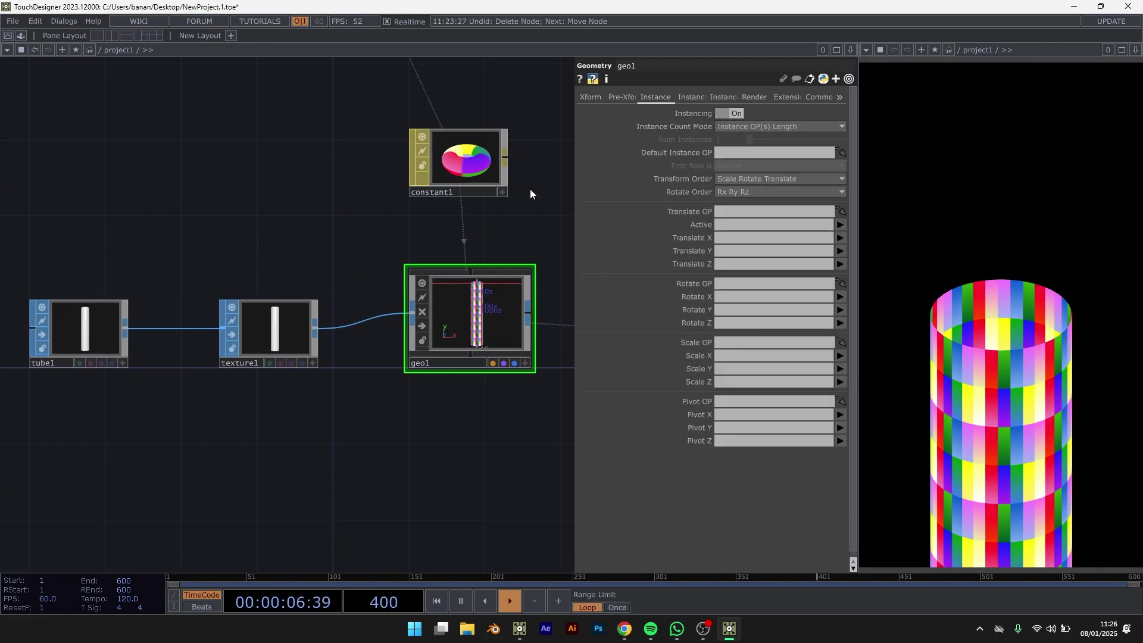
Add a Constant CHOP in the empty network area before tube1
{"action": "scroll", "coordinate": [533, 208], "scroll_direction": "down", "scroll_amount": 5}
{"action": "scroll", "coordinate": [240, 319], "scroll_direction": "up", "scroll_amount": 3}
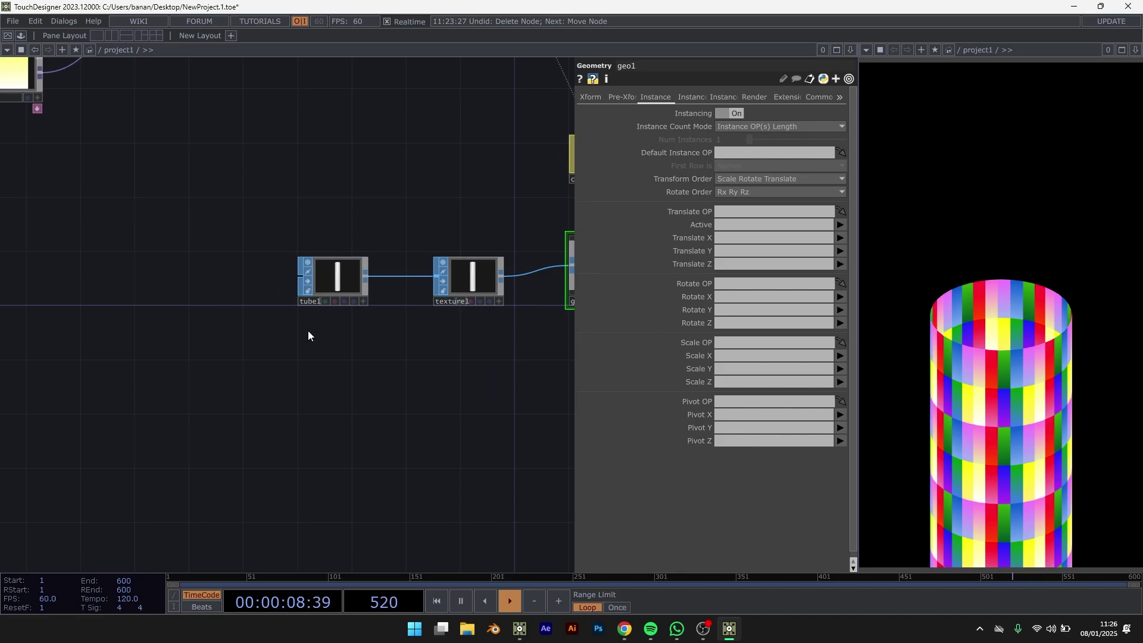
{"action": "left_click_drag", "start_coordinate": [309, 335], "coordinate": [454, 265]}
{"action": "left_click_drag", "start_coordinate": [215, 253], "coordinate": [292, 324]}
{"action": "key", "text": "Tab"}
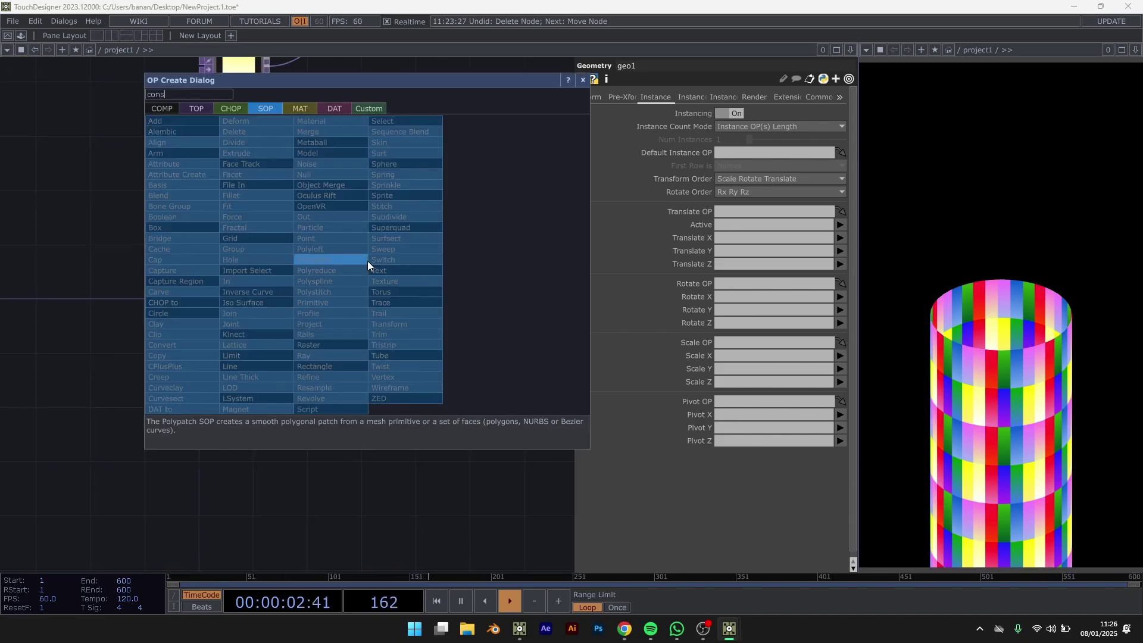
{"action": "type", "text": "cons"}
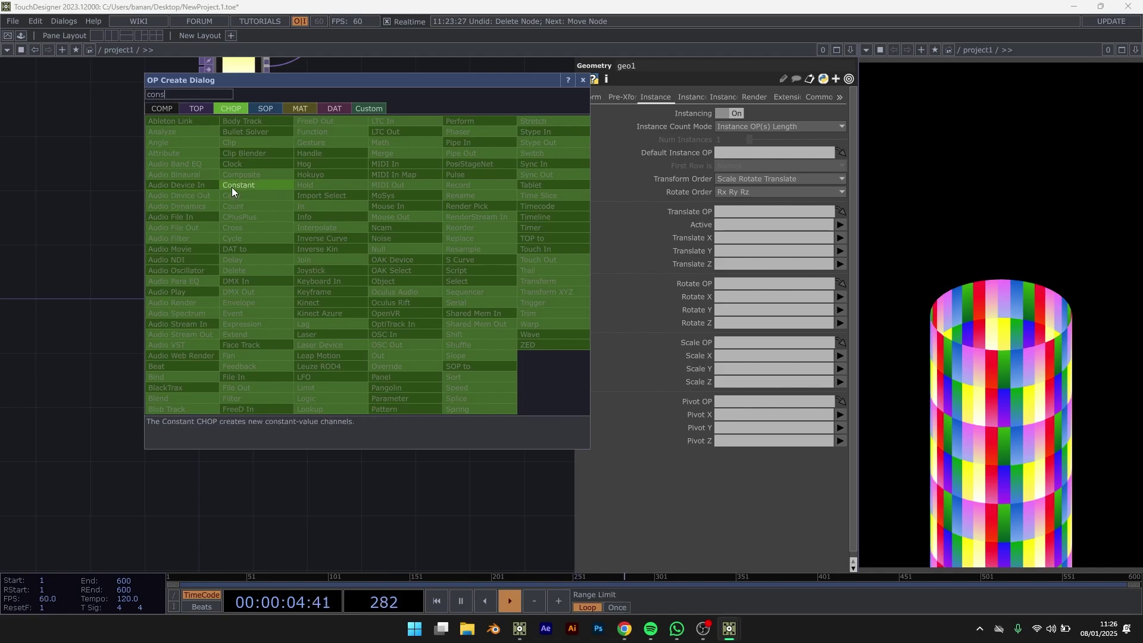
{"action": "left_click", "coordinate": [232, 186]}
{"action": "left_click", "coordinate": [233, 274]}
{"action": "scroll", "coordinate": [178, 278], "scroll_direction": "up", "scroll_amount": 3}
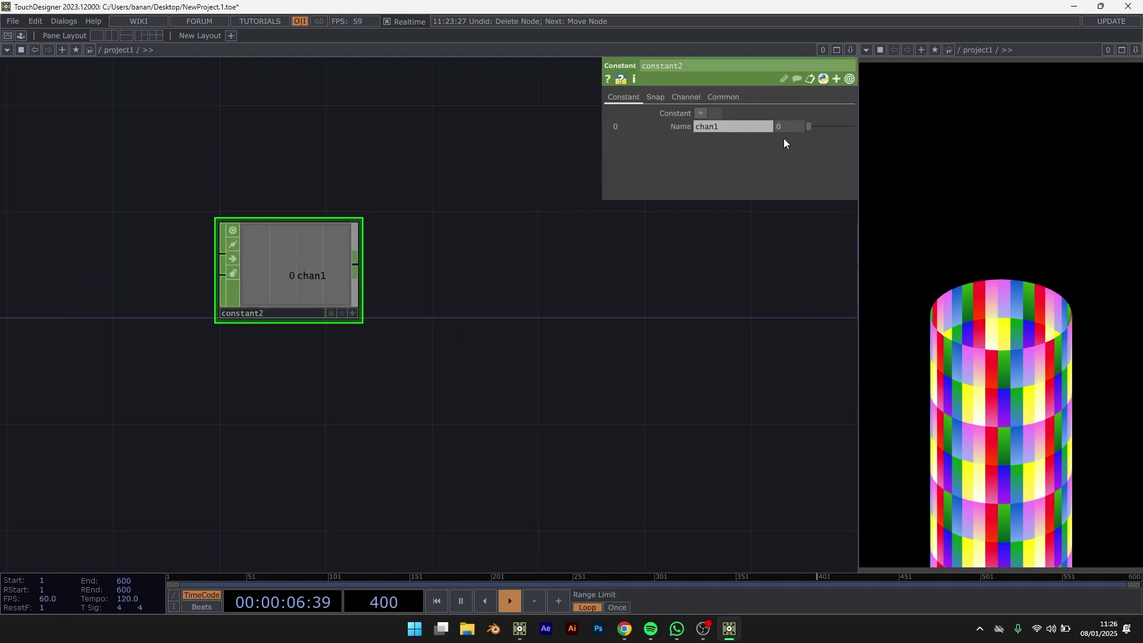
Name the new Constant CHOP's channel steps and set its value to 3
{"action": "left_click", "coordinate": [755, 126]}
{"action": "type", "text": "se"}
{"action": "key", "text": "BackSpace"}
{"action": "type", "text": "teps"}
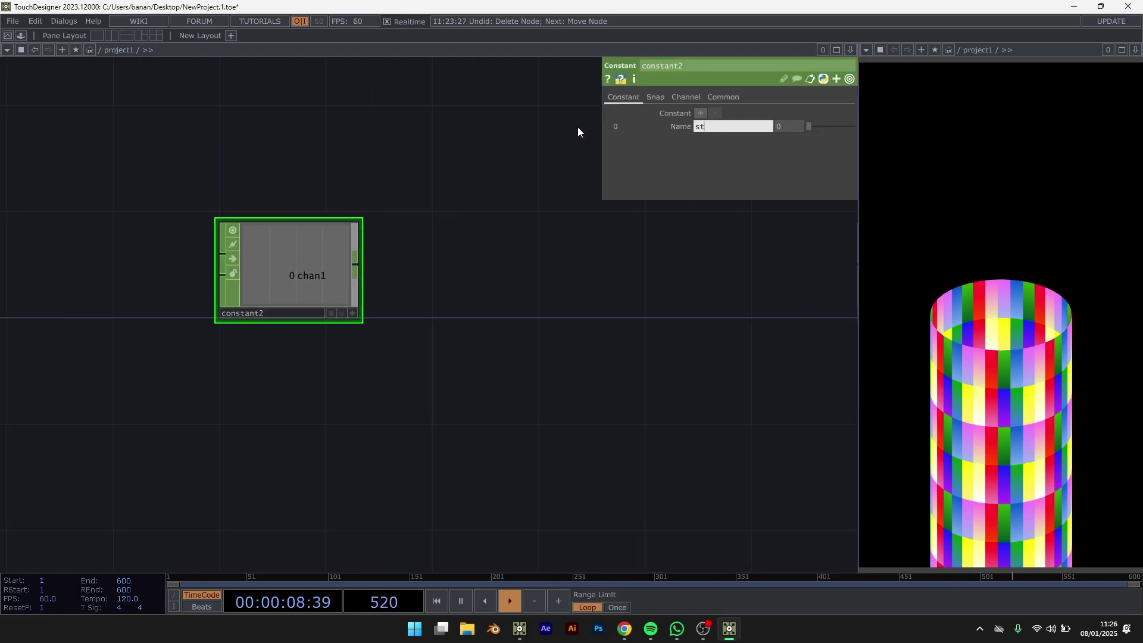
{"action": "key", "text": "Return"}
{"action": "left_click_drag", "start_coordinate": [801, 127], "coordinate": [851, 127]}
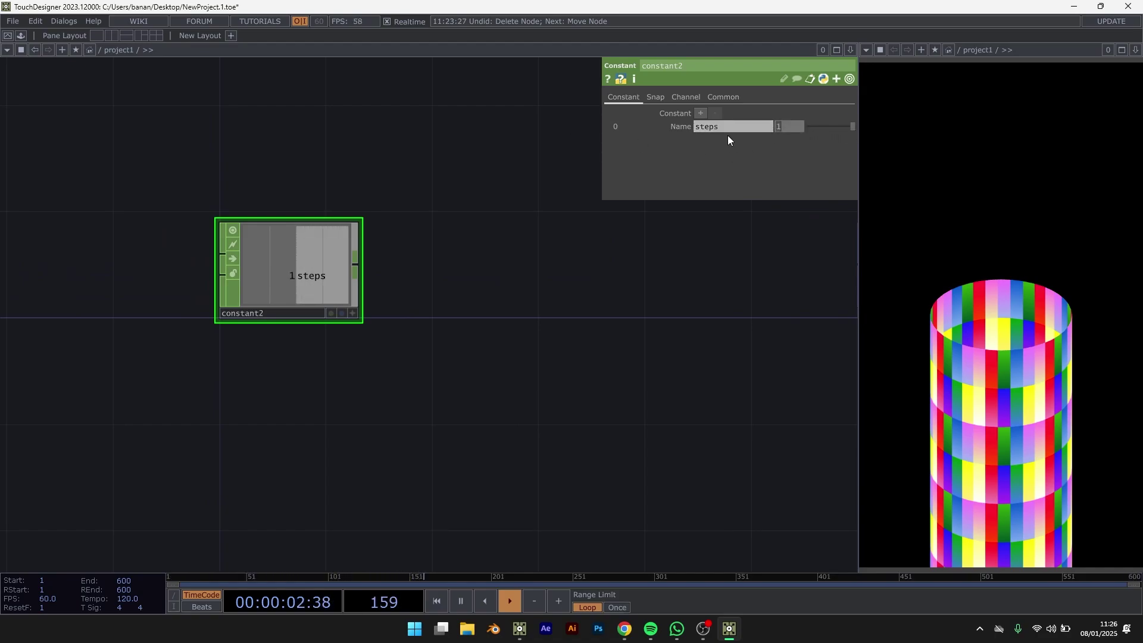
{"action": "key", "text": "Return"}
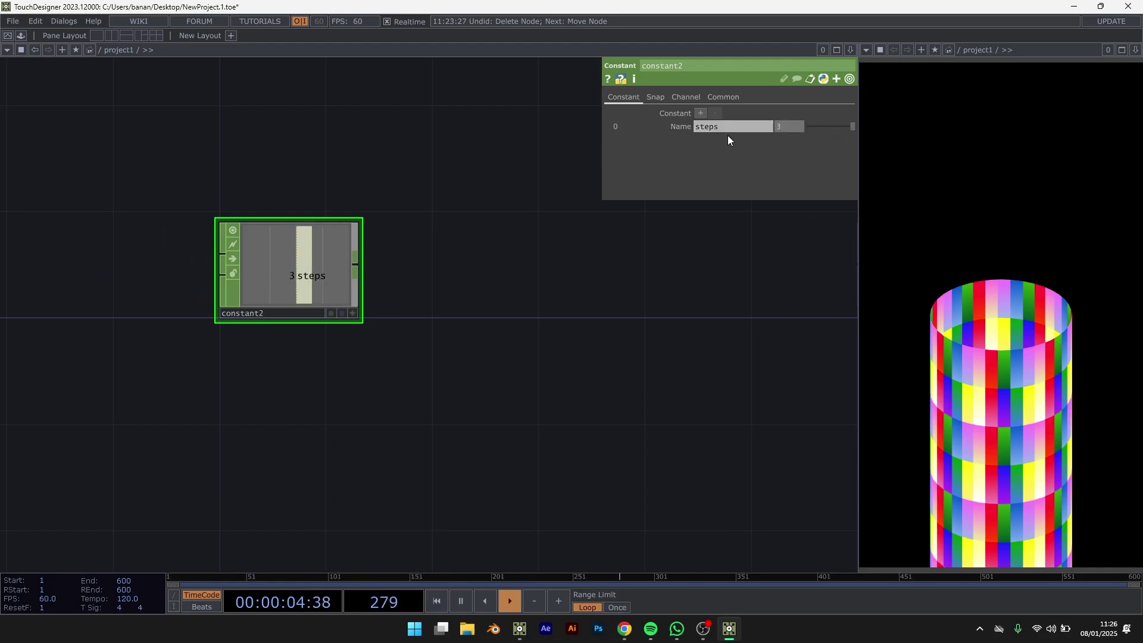
Add a Pattern CHOP directly below constant2
{"action": "left_click_drag", "start_coordinate": [416, 301], "coordinate": [431, 227]}
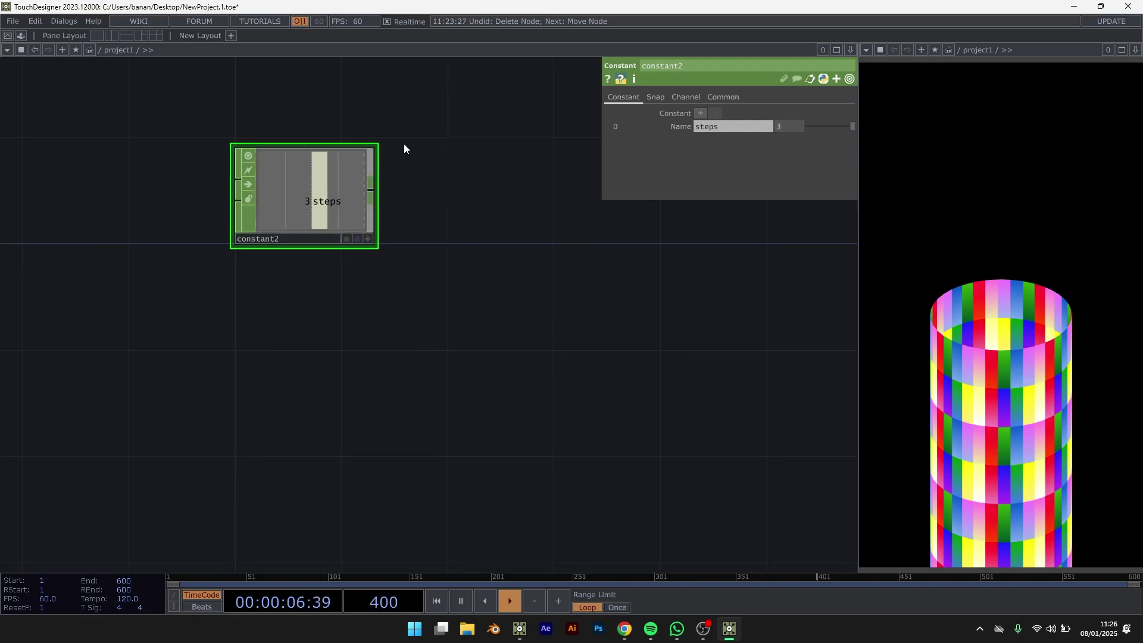
{"action": "scroll", "coordinate": [403, 148], "scroll_direction": "down", "scroll_amount": 3}
{"action": "key", "text": "Tab"}
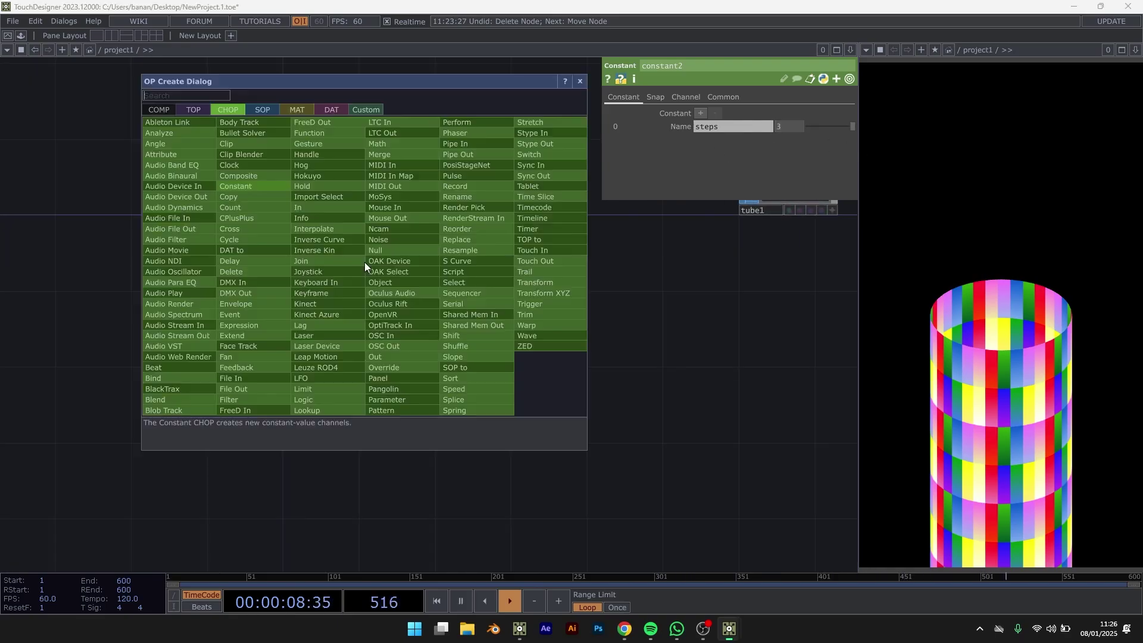
{"action": "type", "text": "pat"}
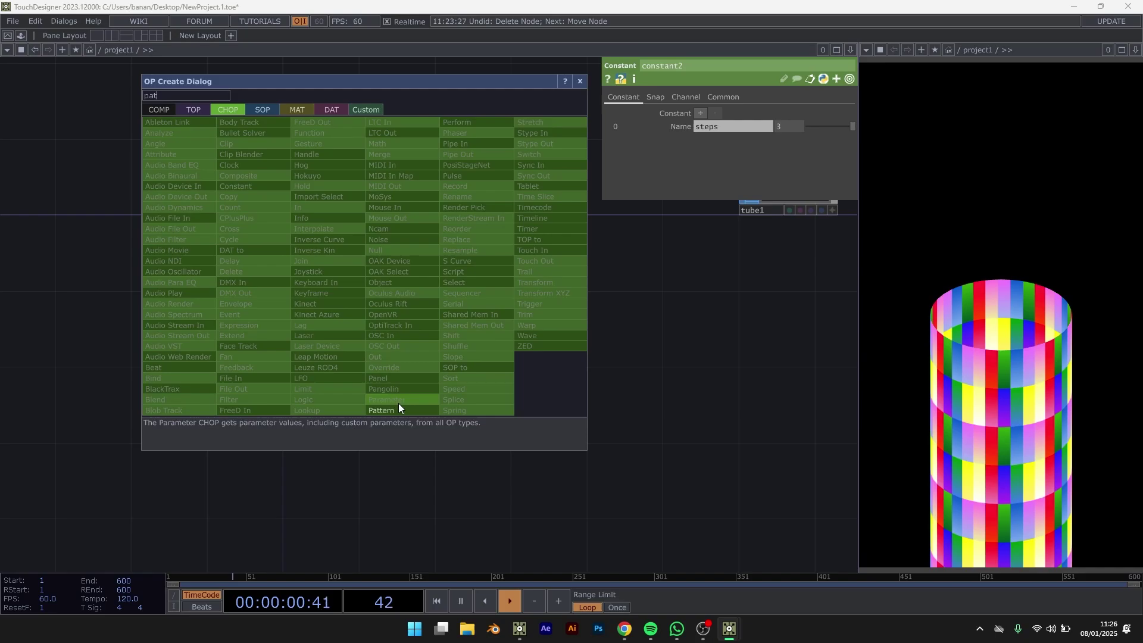
{"action": "left_click", "coordinate": [398, 409]}
{"action": "left_click", "coordinate": [320, 301]}
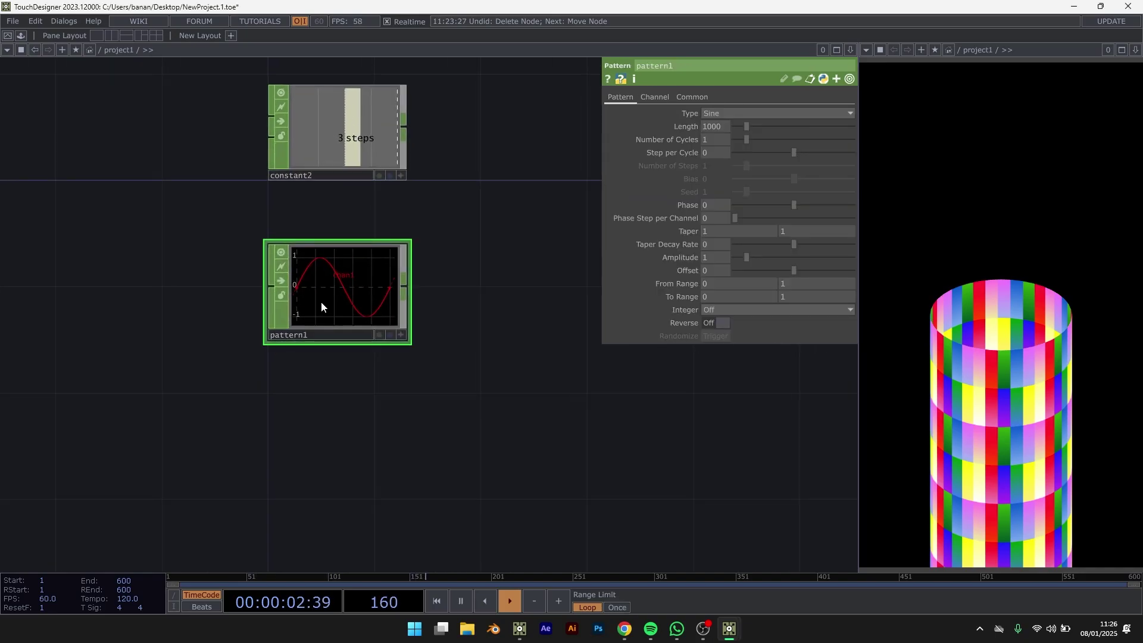
{"action": "scroll", "coordinate": [320, 301], "scroll_direction": "up", "scroll_amount": 2}
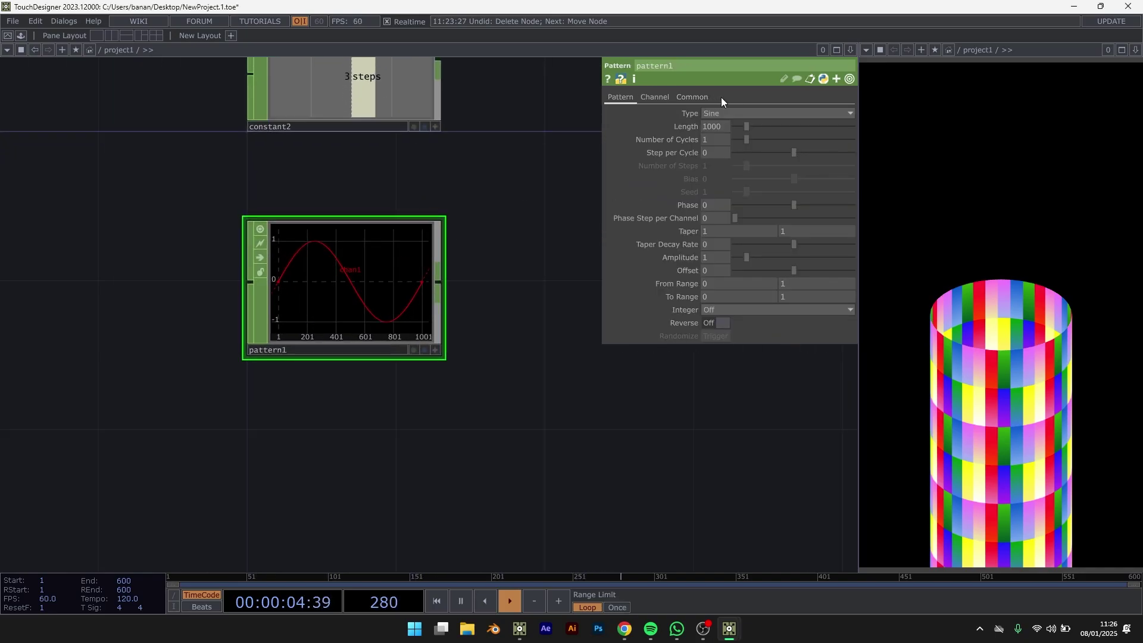
Rename pattern1's output channel to s
{"action": "left_click", "coordinate": [650, 97]}
{"action": "left_click_drag", "start_coordinate": [727, 112], "coordinate": [694, 118]}
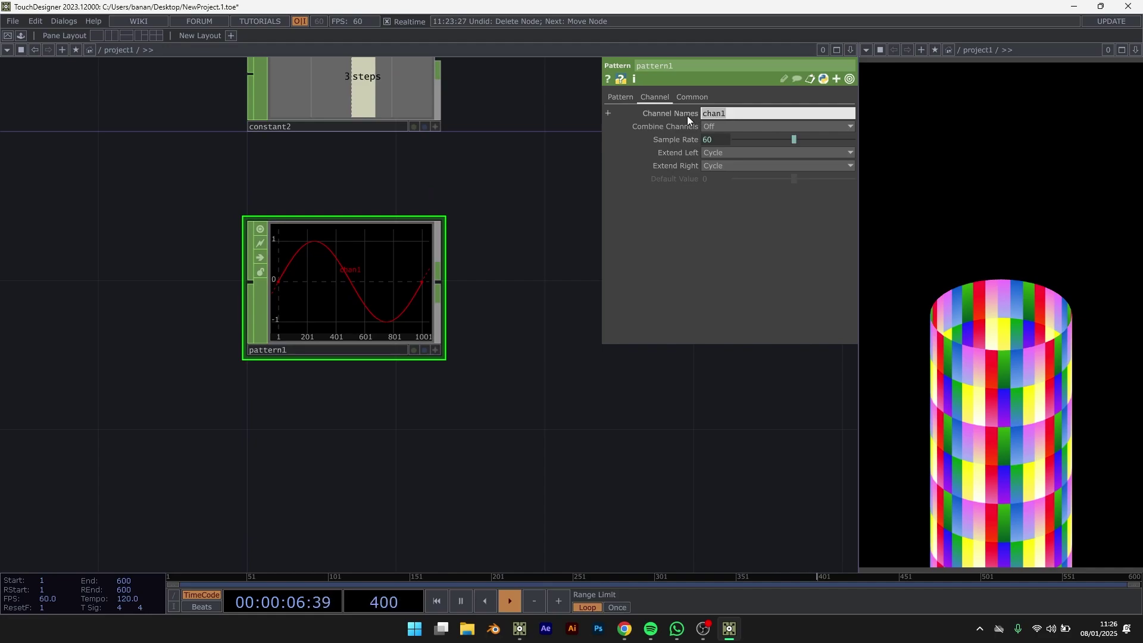
{"action": "type", "text": "s"}
{"action": "left_click", "coordinate": [620, 98]}
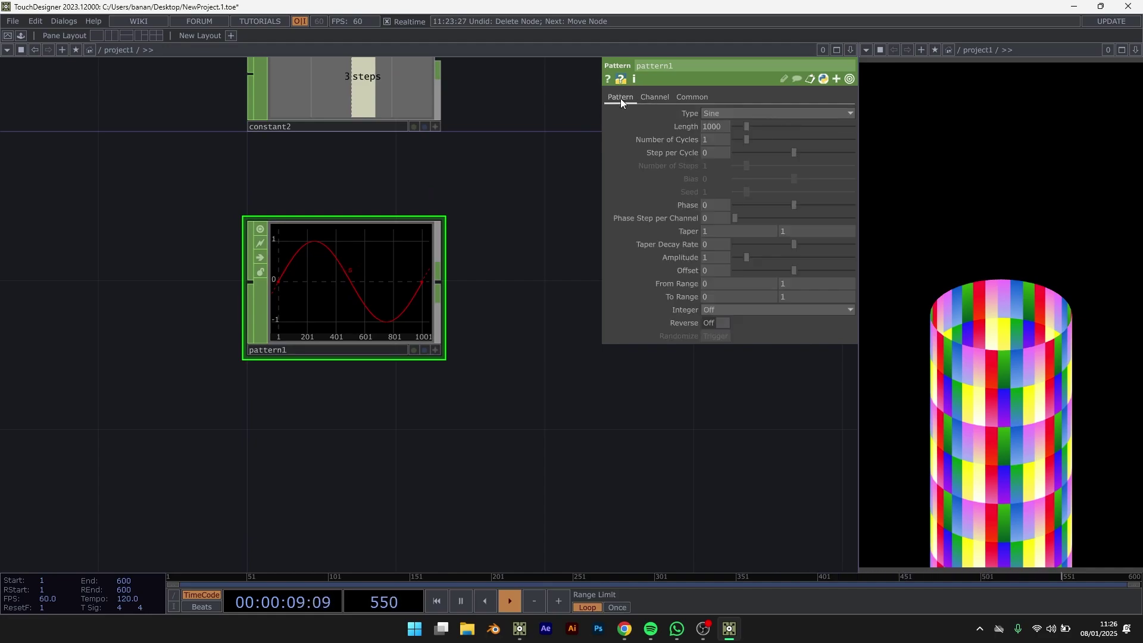
Drive pattern1's Length with the steps channel of constant2
{"action": "right_click", "coordinate": [387, 93]}
{"action": "left_click_drag", "start_coordinate": [525, 267], "coordinate": [534, 356]}
{"action": "left_click", "coordinate": [444, 216]}
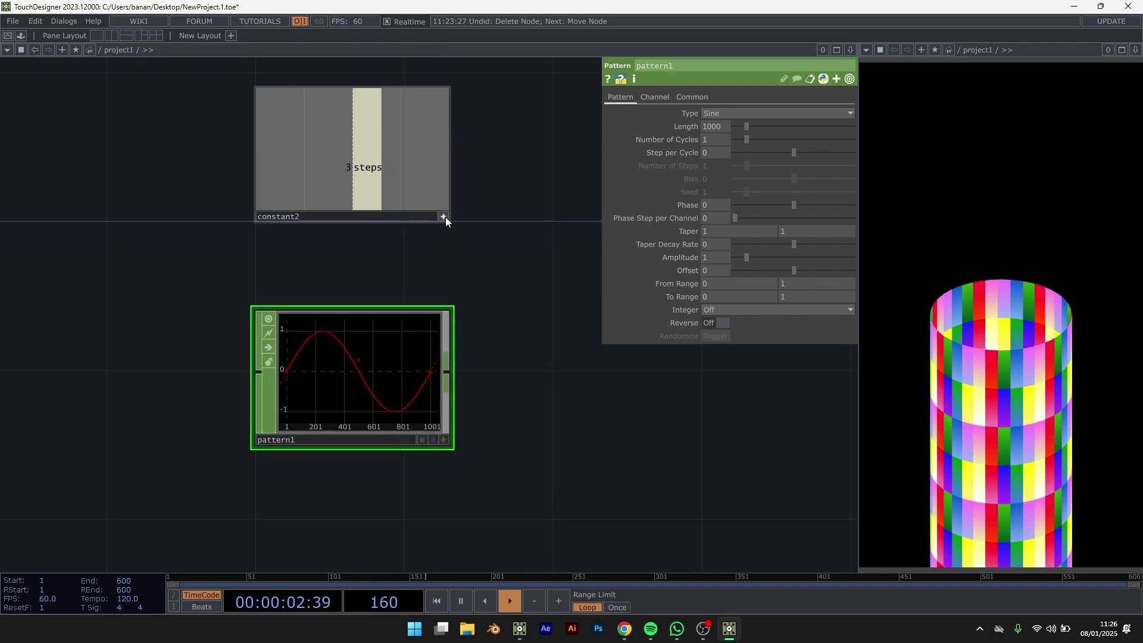
{"action": "left_click_drag", "start_coordinate": [388, 168], "coordinate": [399, 167]}
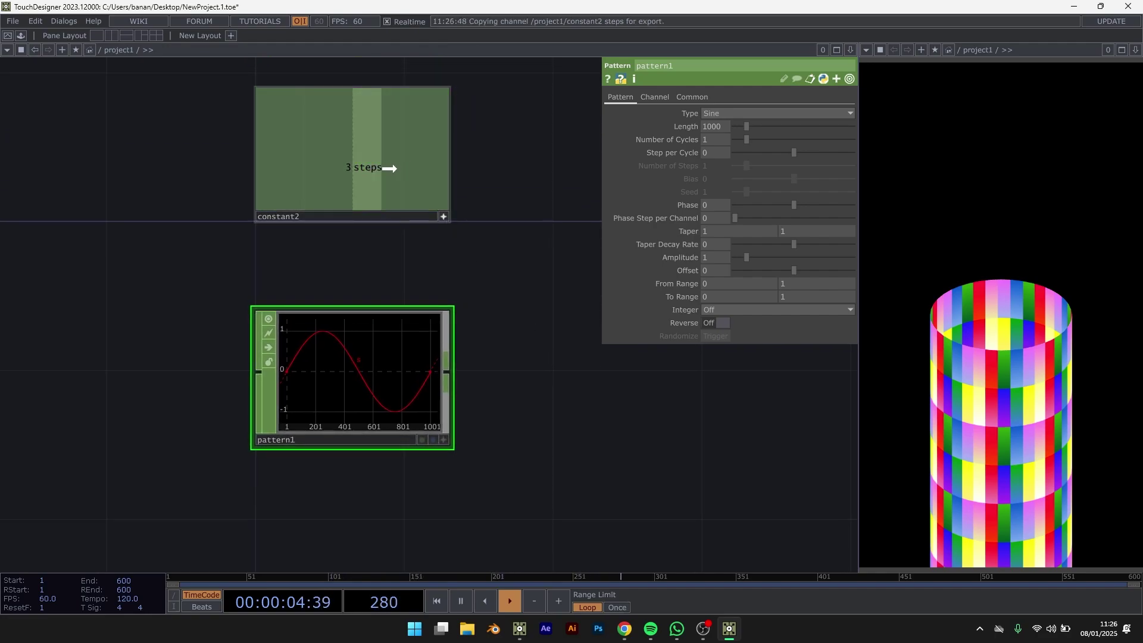
{"action": "left_click_drag", "start_coordinate": [655, 145], "coordinate": [728, 123]}
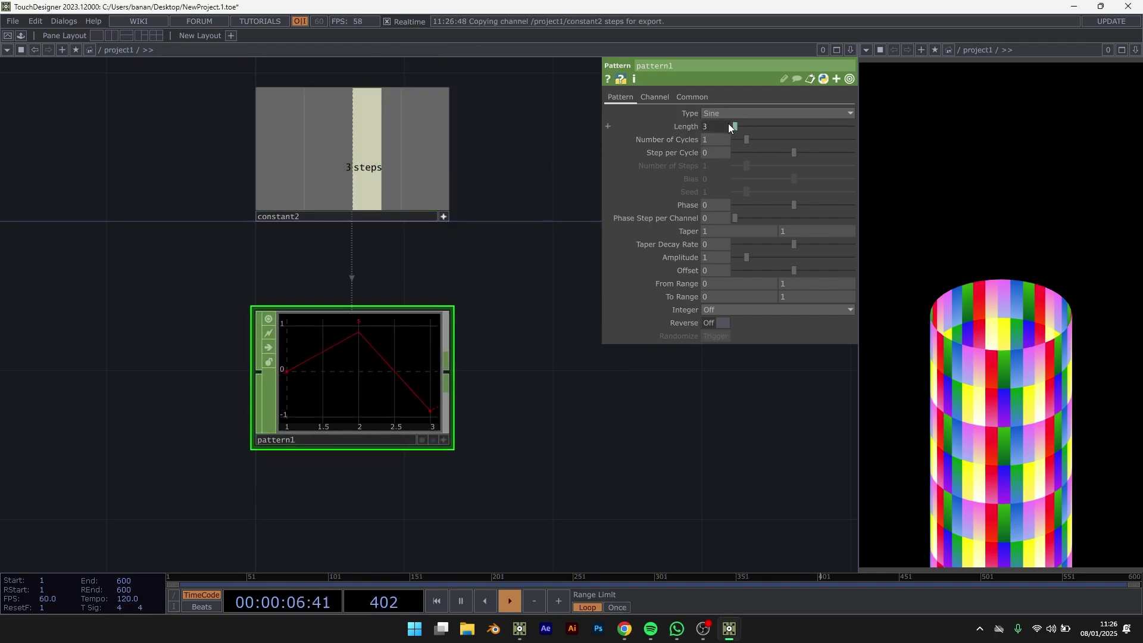
{"action": "left_click", "coordinate": [444, 216]}
Change pattern1's Type to Ramp
{"action": "scroll", "coordinate": [237, 276], "scroll_direction": "down", "scroll_amount": 3}
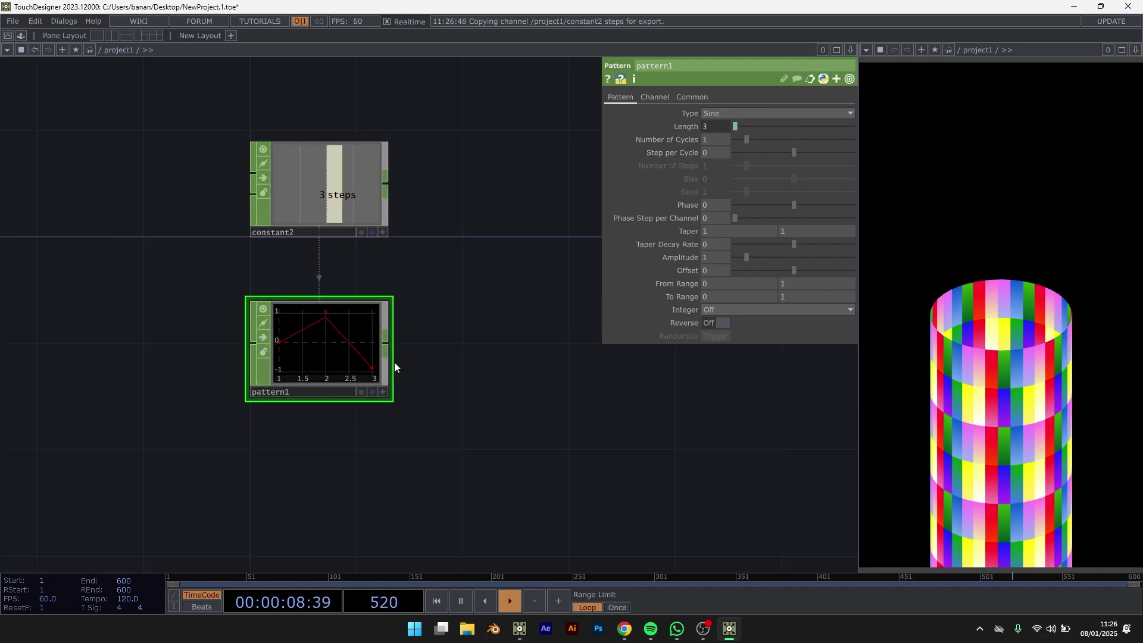
{"action": "scroll", "coordinate": [530, 271], "scroll_direction": "up", "scroll_amount": 2}
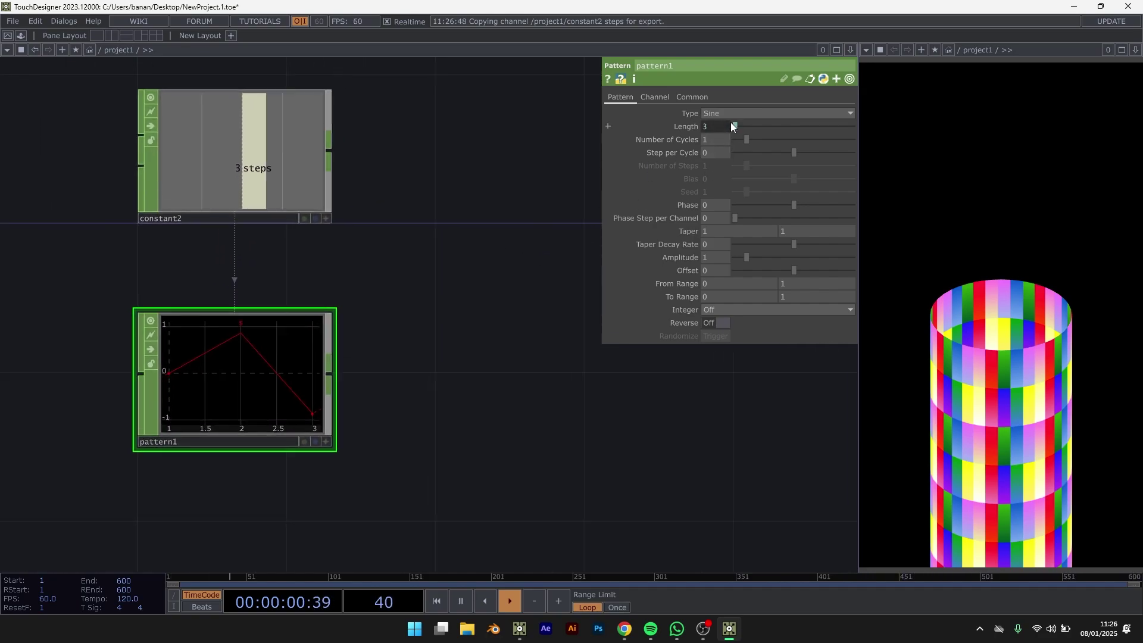
{"action": "left_click", "coordinate": [720, 113]}
{"action": "left_click", "coordinate": [722, 171]}
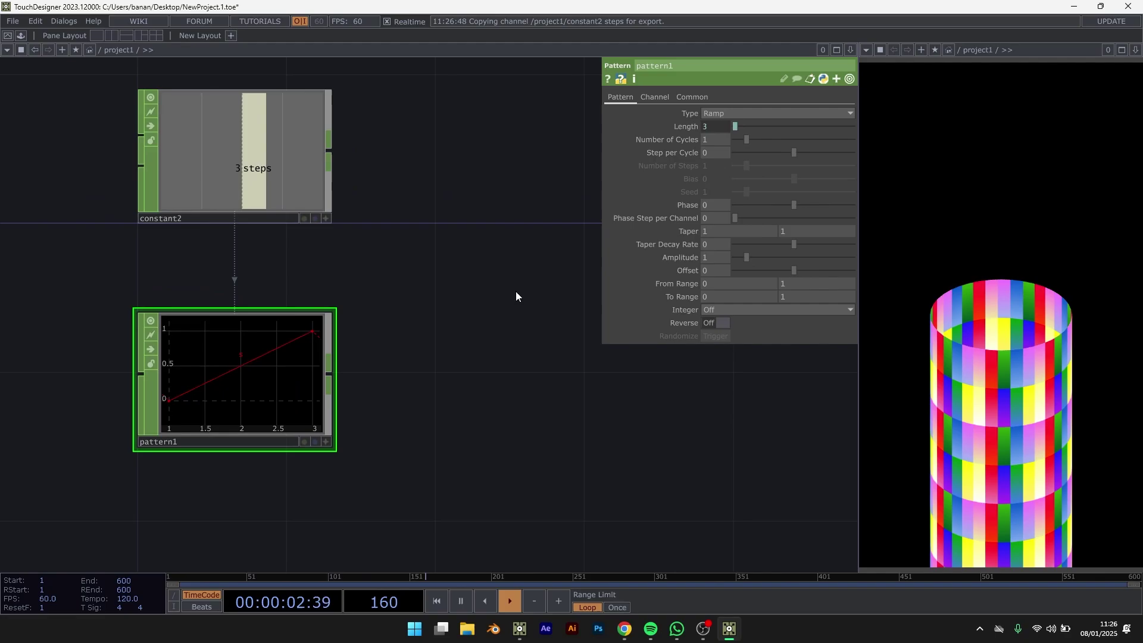
Add a Null CHOP after pattern1, connected to its output
{"action": "key", "text": "Tab"}
{"action": "type", "text": "nu"}
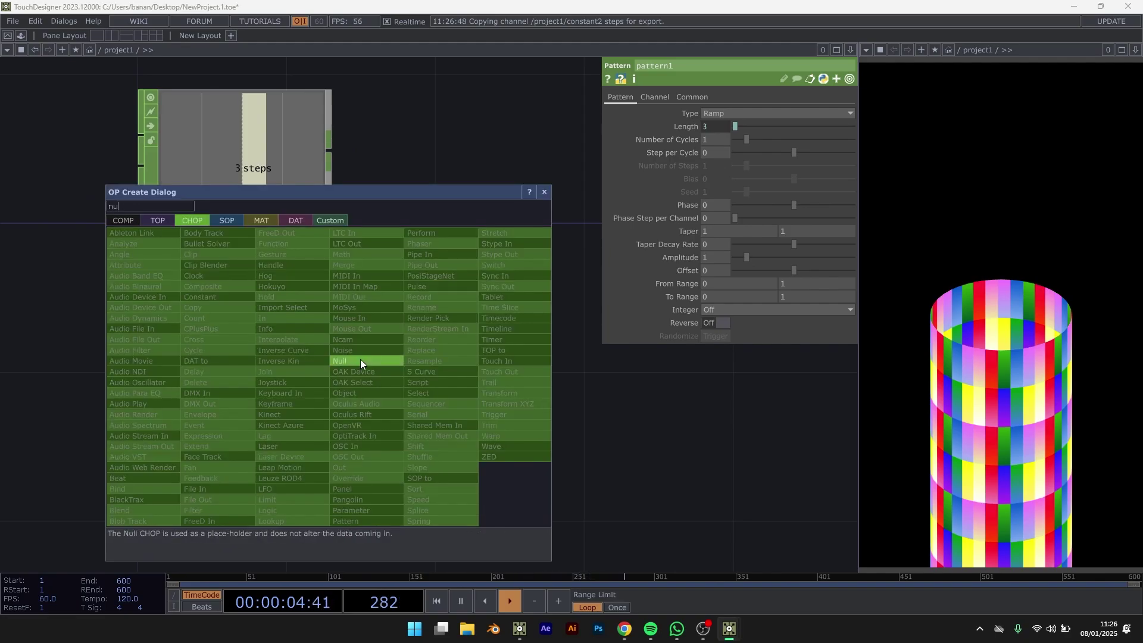
{"action": "left_click", "coordinate": [351, 361]}
{"action": "left_click", "coordinate": [547, 392]}
{"action": "scroll", "coordinate": [357, 369], "scroll_direction": "down", "scroll_amount": 2}
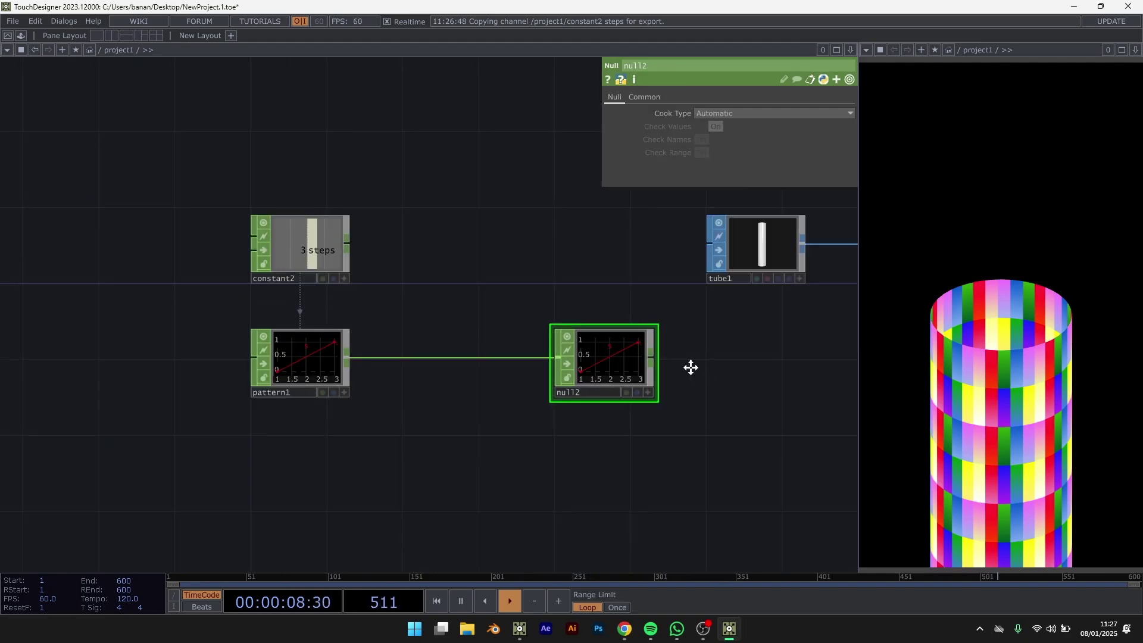
Assign null2 as geo1's Default Instance OP
{"action": "left_click_drag", "start_coordinate": [688, 365], "coordinate": [424, 343]}
{"action": "scroll", "coordinate": [325, 337], "scroll_direction": "down", "scroll_amount": 2}
{"action": "left_click", "coordinate": [582, 274]}
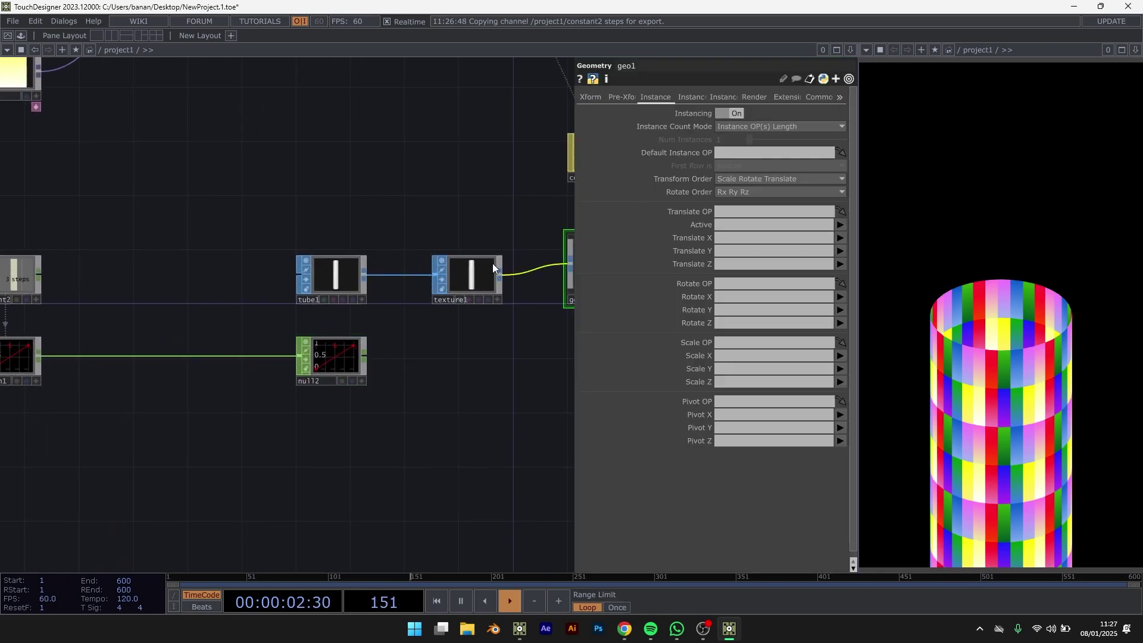
{"action": "scroll", "coordinate": [444, 215], "scroll_direction": "up", "scroll_amount": 2}
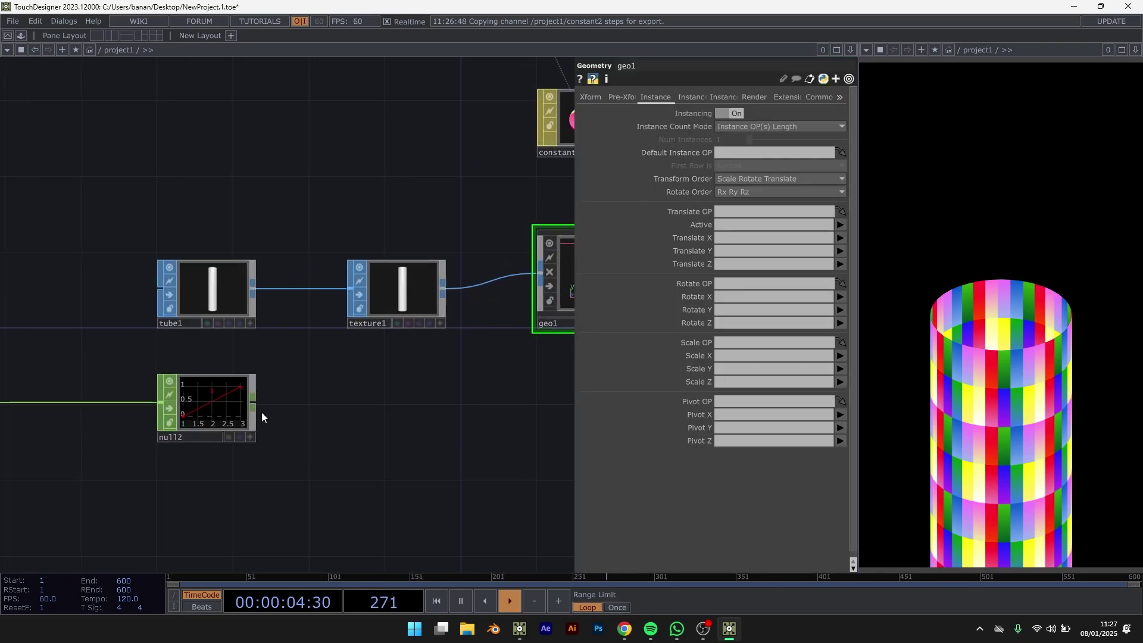
{"action": "left_click_drag", "start_coordinate": [219, 396], "coordinate": [741, 153]}
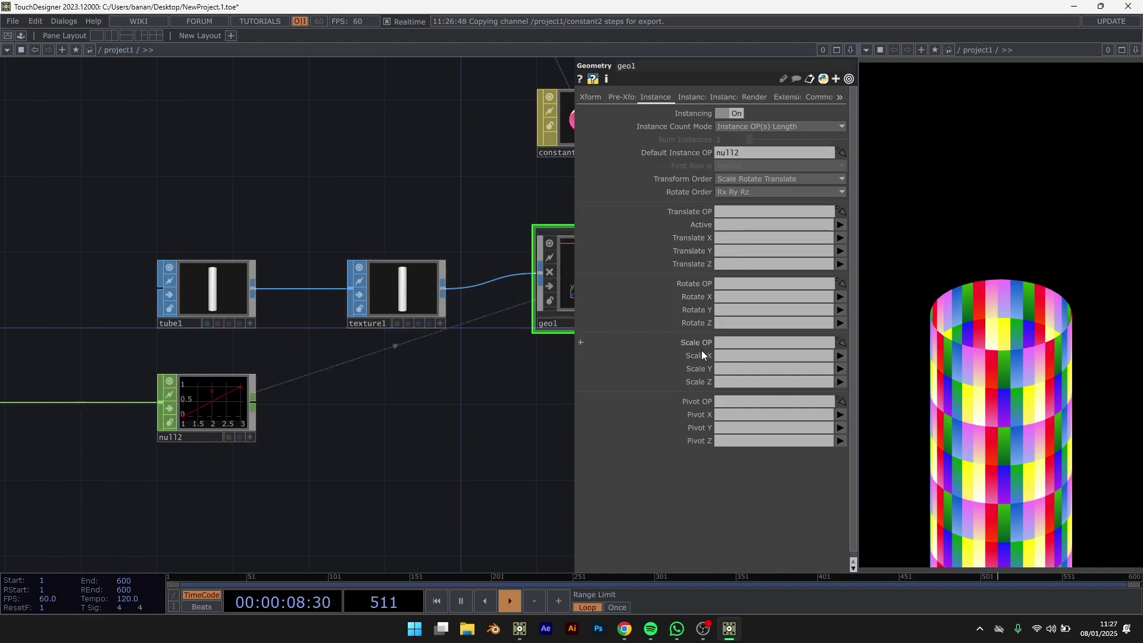
Map geo1's instance Scale X and Scale Z to the s channel
{"action": "left_click", "coordinate": [726, 358]}
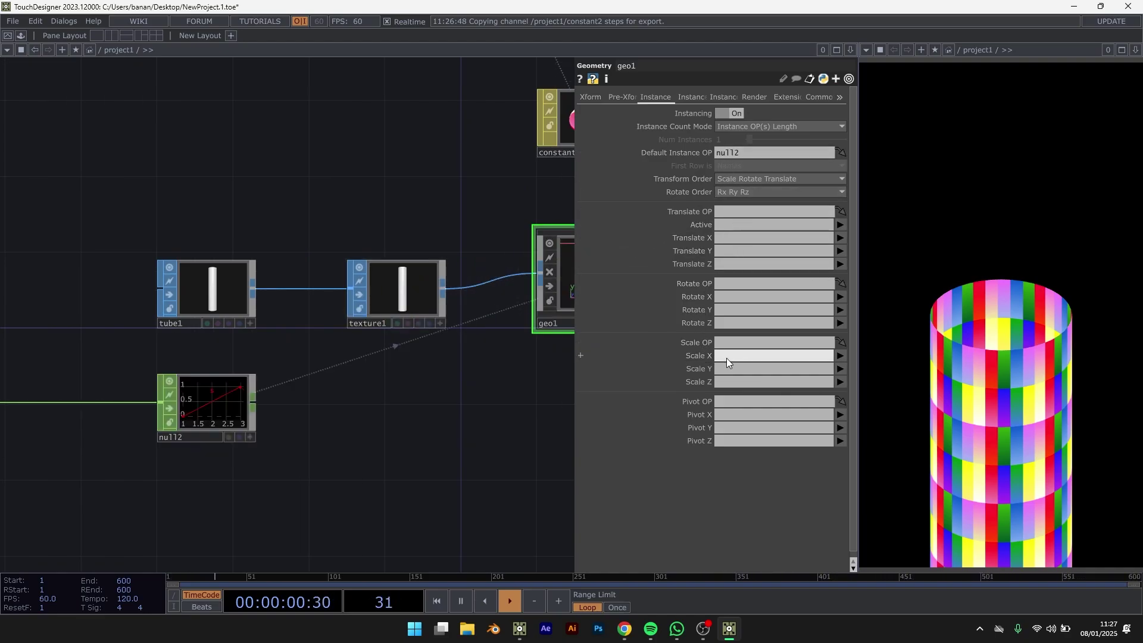
{"action": "type", "text": "s"}
{"action": "left_click", "coordinate": [724, 380]}
{"action": "type", "text": "s"}
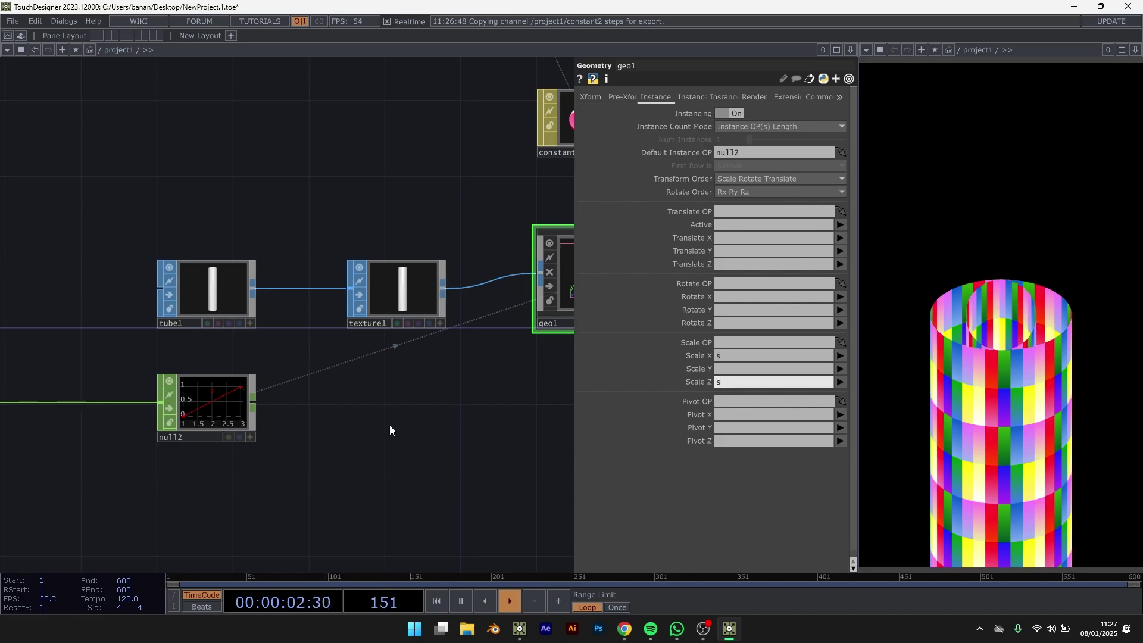
{"action": "key", "text": "Return"}
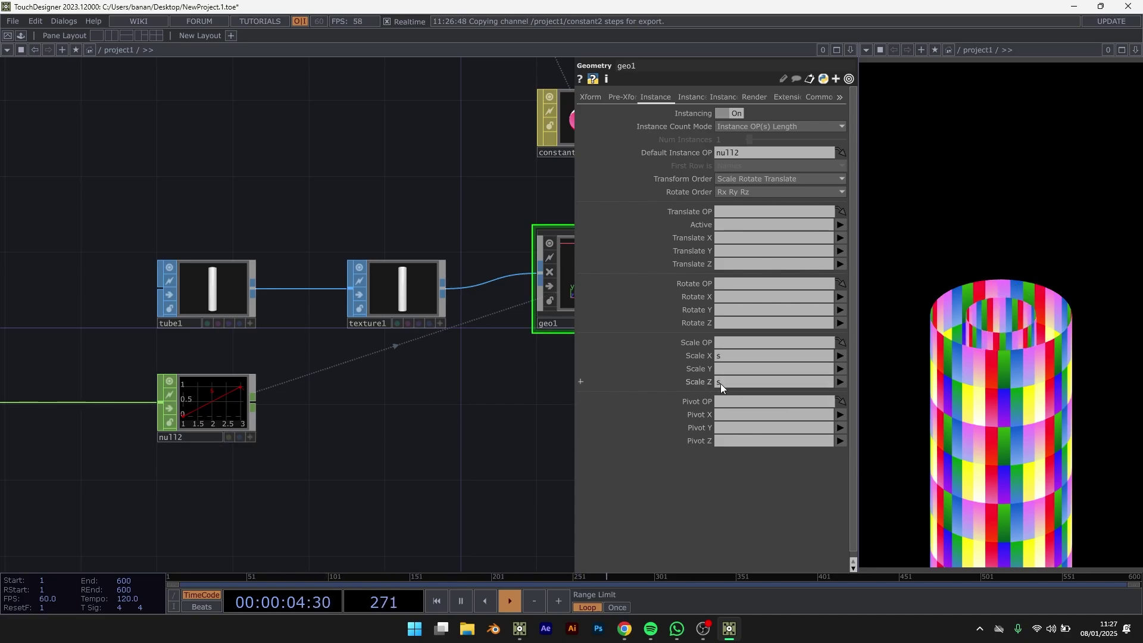
Set pattern1's To Range to 0.36 and 1.8
{"action": "middle_click_drag", "start_coordinate": [197, 383], "coordinate": [326, 319]}
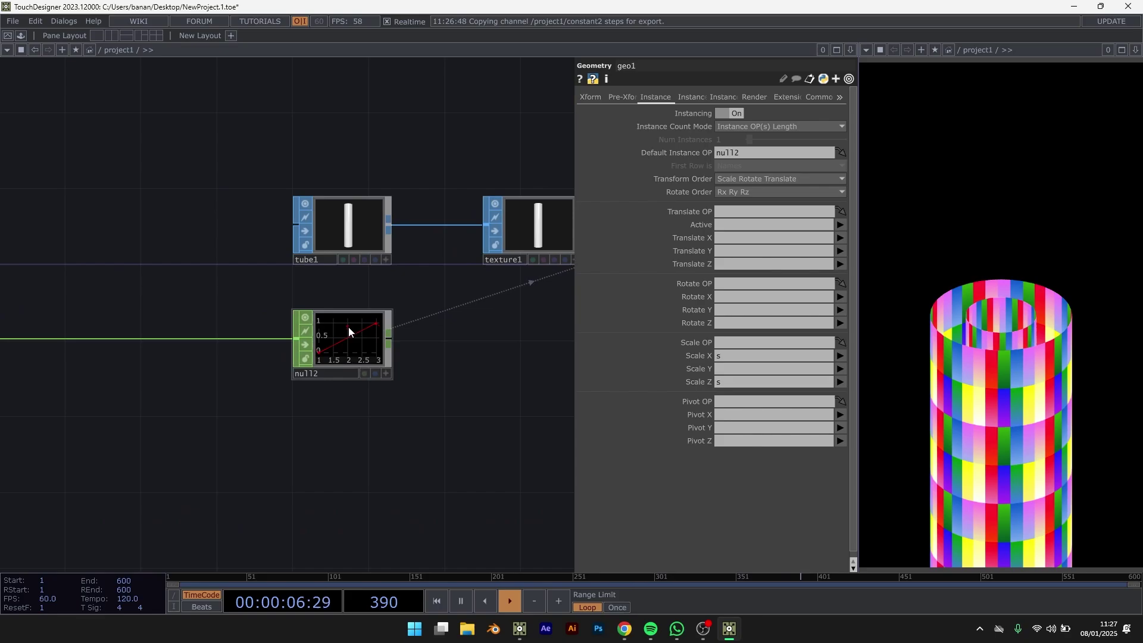
{"action": "middle_click_drag", "start_coordinate": [482, 345], "coordinate": [232, 349]}
{"action": "middle_click_drag", "start_coordinate": [17, 348], "coordinate": [377, 323]}
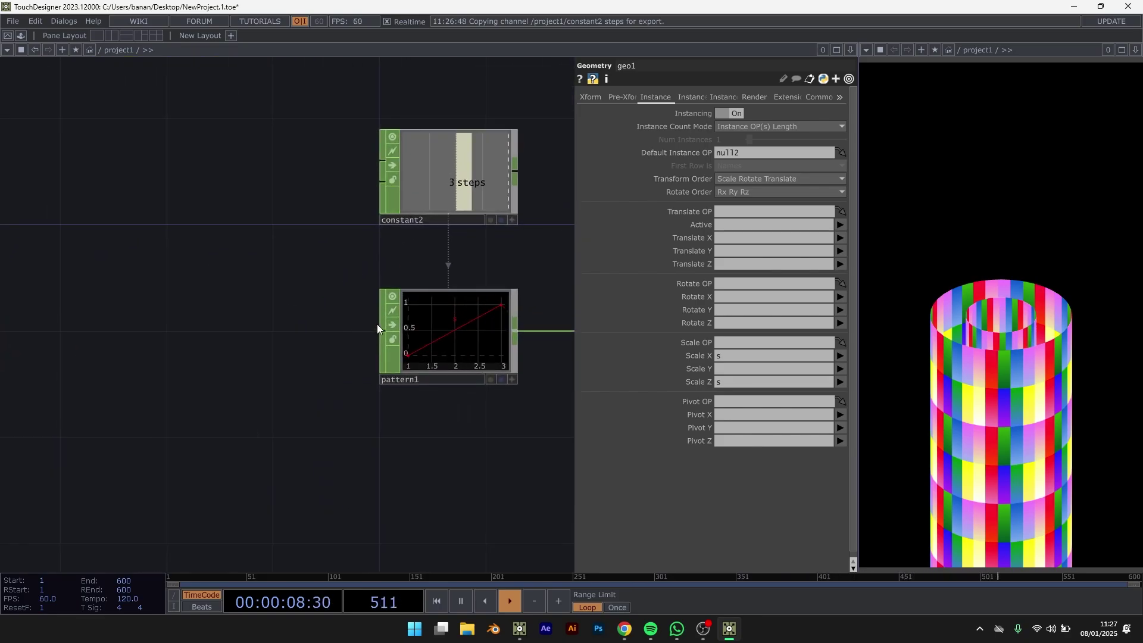
{"action": "left_click", "coordinate": [381, 326]}
{"action": "scroll", "coordinate": [451, 301], "scroll_direction": "up", "scroll_amount": 3}
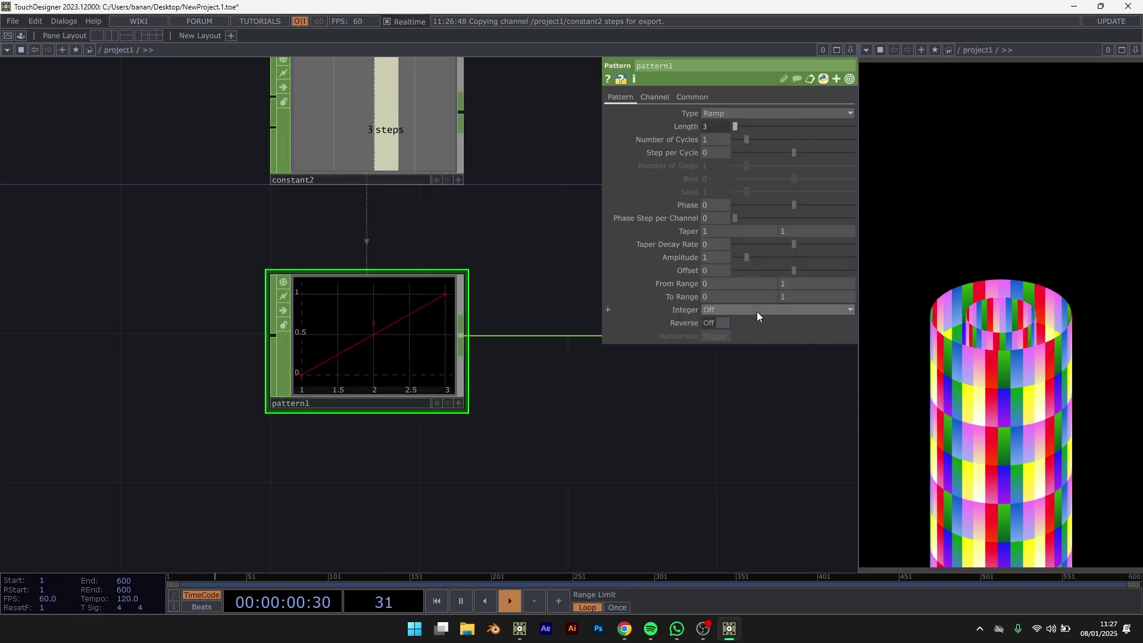
{"action": "scroll", "coordinate": [247, 319], "scroll_direction": "up", "scroll_amount": 2}
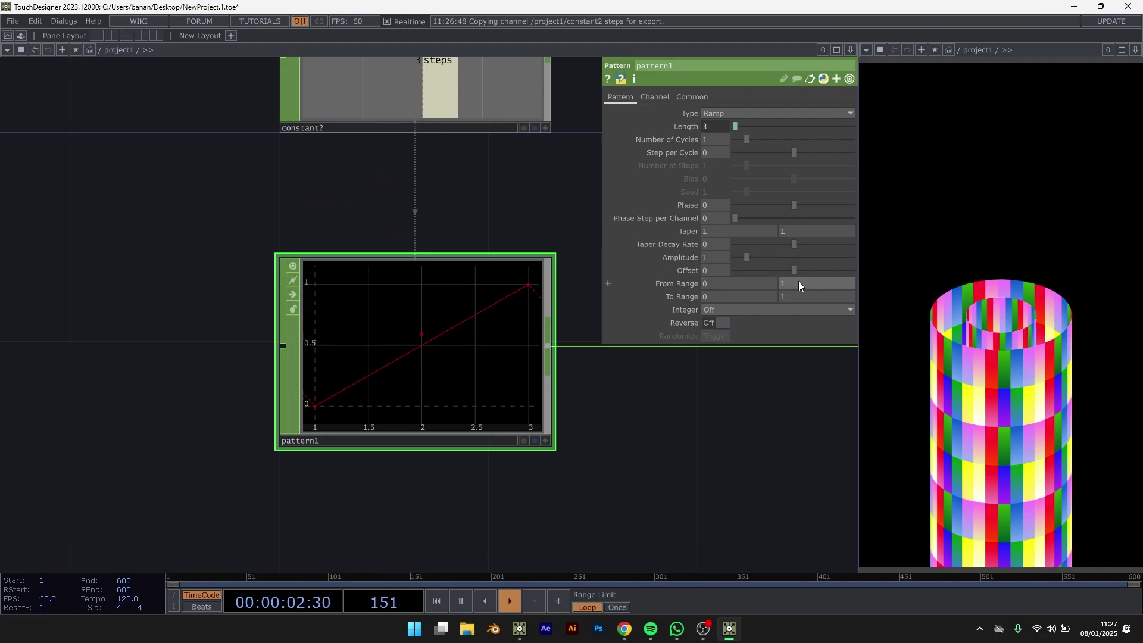
{"action": "left_click_drag", "start_coordinate": [456, 186], "coordinate": [394, 161]}
{"action": "middle_click_drag", "start_coordinate": [714, 297], "coordinate": [722, 274]}
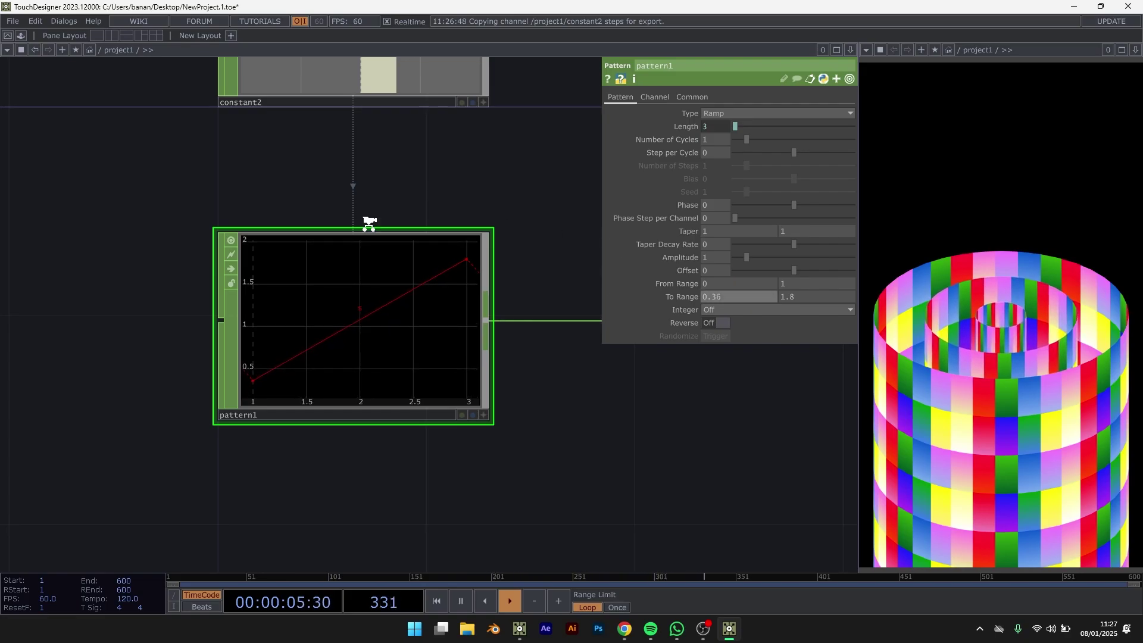
Duplicate pattern1 below the original and set the copy's channel name to ty
{"action": "scroll", "coordinate": [369, 223], "scroll_direction": "down", "scroll_amount": 3}
{"action": "scroll", "coordinate": [236, 322], "scroll_direction": "down", "scroll_amount": 5}
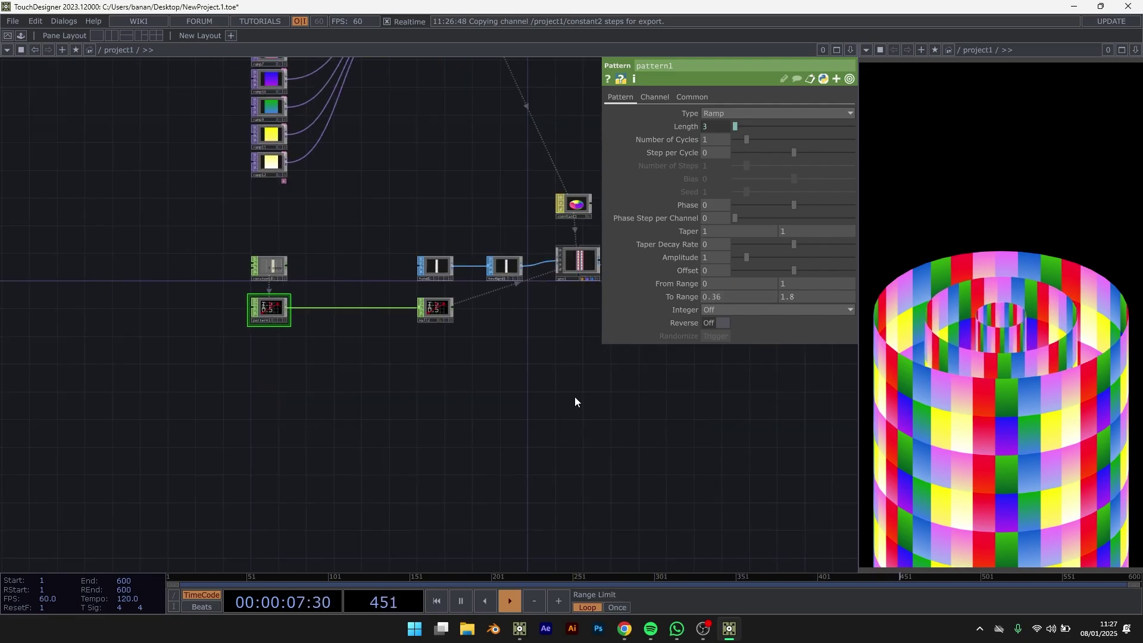
{"action": "scroll", "coordinate": [216, 309], "scroll_direction": "up", "scroll_amount": 6}
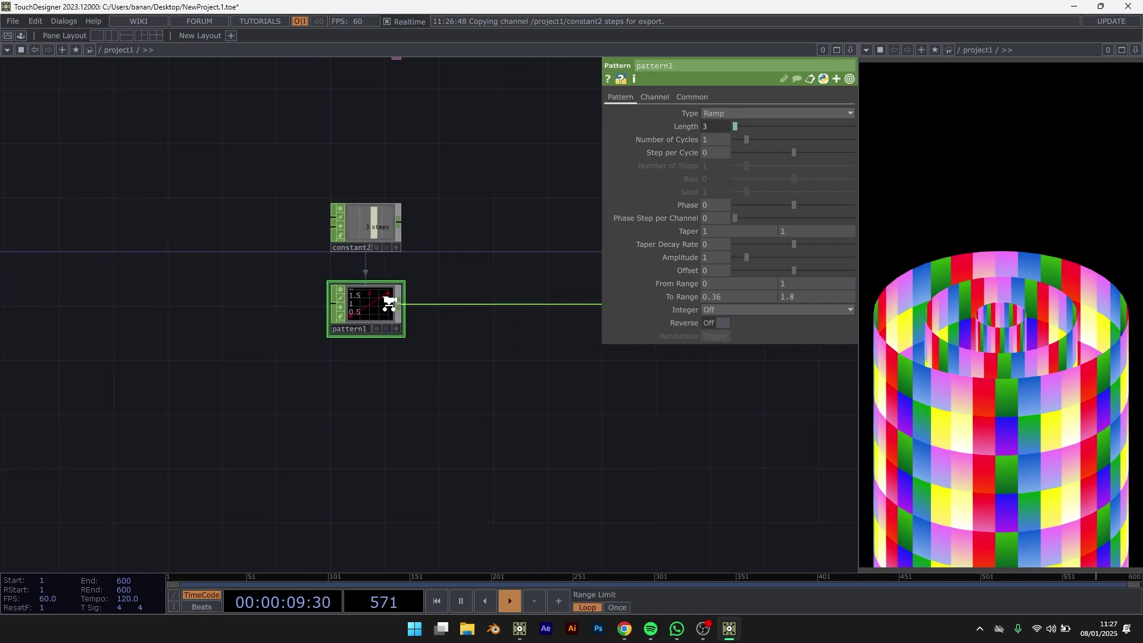
{"action": "key", "text": "ctrl+c"}
{"action": "key", "text": "ctrl+v"}
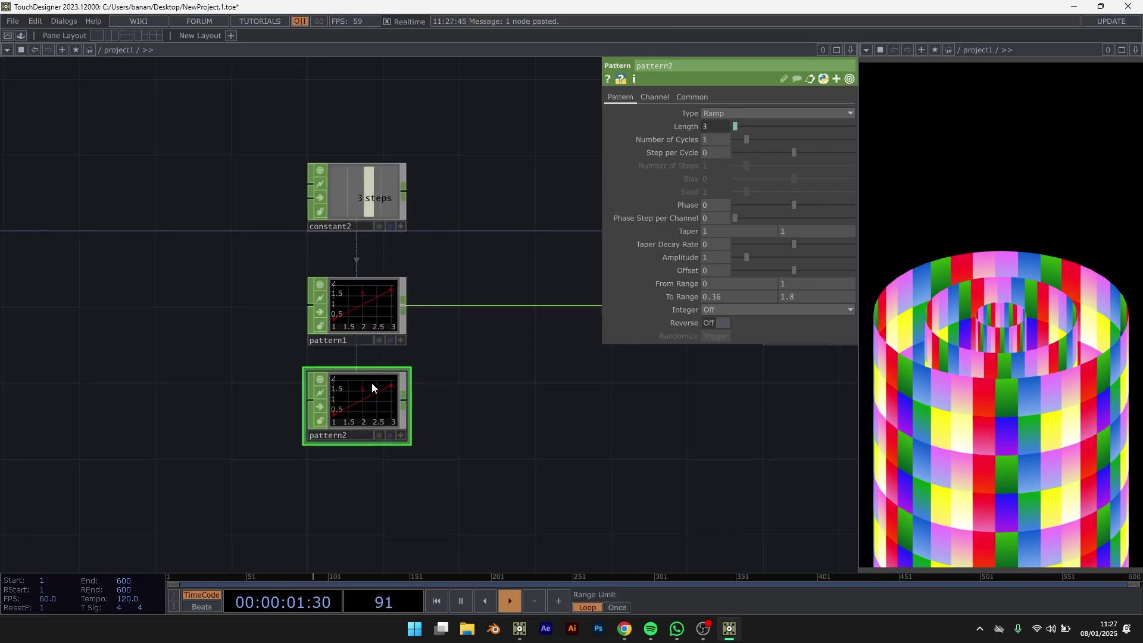
{"action": "scroll", "coordinate": [371, 382], "scroll_direction": "up", "scroll_amount": 2}
{"action": "left_click", "coordinate": [655, 96]}
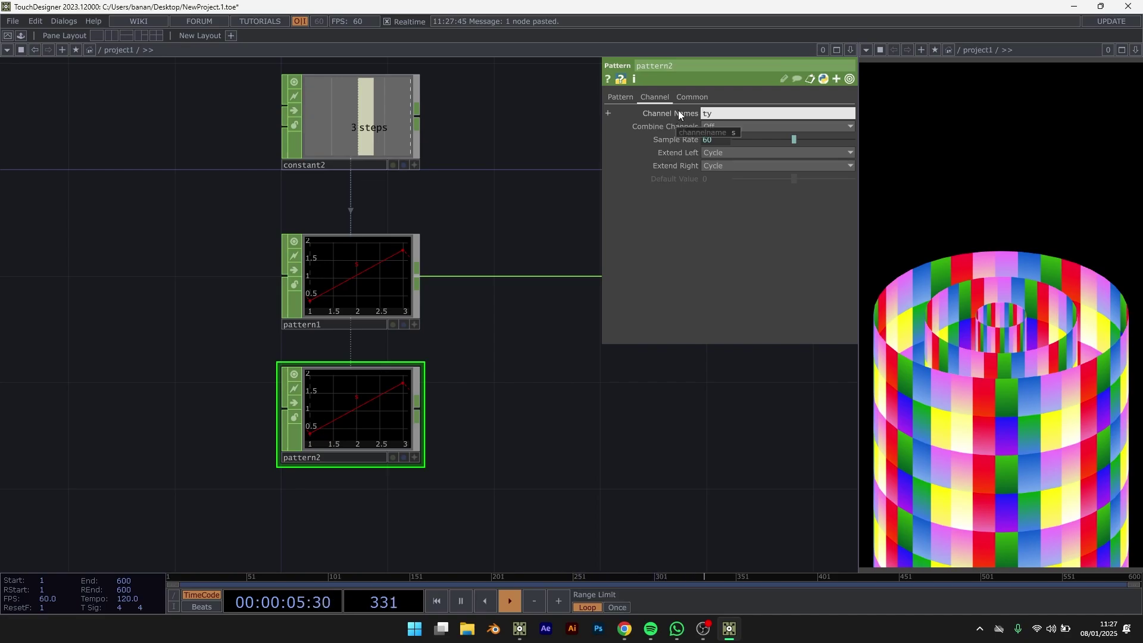
Add a Merge CHOP combining pattern1 and pattern2, and feed its output into null2
{"action": "scroll", "coordinate": [252, 388], "scroll_direction": "down", "scroll_amount": 3}
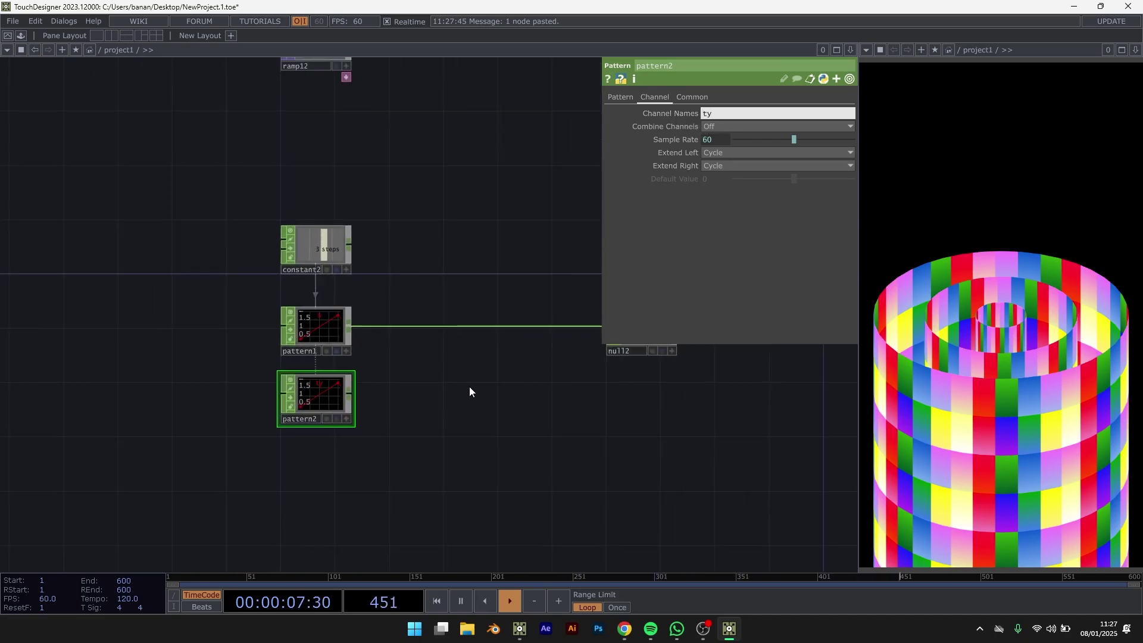
{"action": "key", "text": "Tab"}
{"action": "type", "text": "merg"}
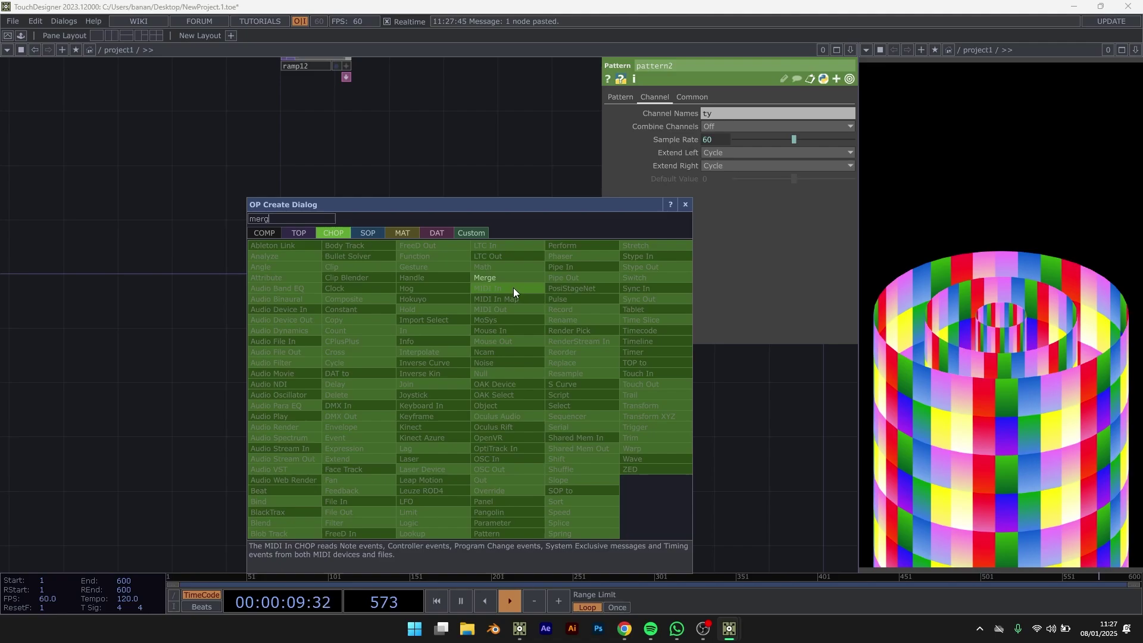
{"action": "left_click", "coordinate": [501, 280]}
{"action": "left_click", "coordinate": [530, 359]}
{"action": "left_click_drag", "start_coordinate": [377, 424], "coordinate": [500, 353]}
{"action": "left_click_drag", "start_coordinate": [555, 405], "coordinate": [454, 397]}
{"action": "scroll", "coordinate": [468, 360], "scroll_direction": "up", "scroll_amount": 3}
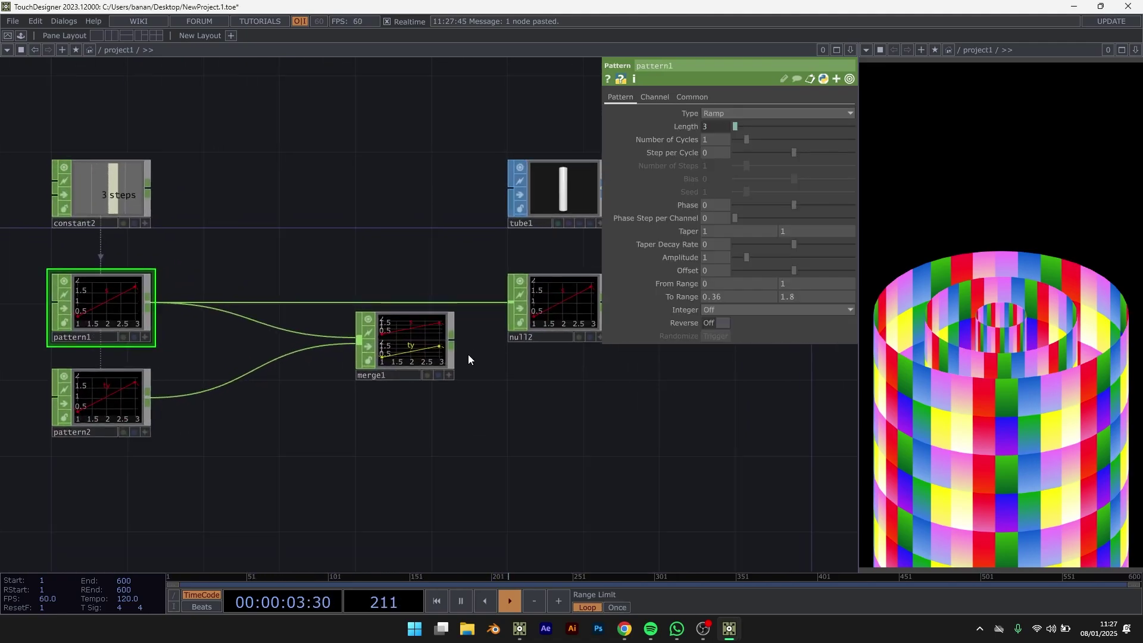
{"action": "left_click_drag", "start_coordinate": [451, 340], "coordinate": [476, 302]}
{"action": "left_click_drag", "start_coordinate": [416, 351], "coordinate": [411, 317]}
Map geo1's instance Translate Y to the ty channel
{"action": "left_click_drag", "start_coordinate": [487, 443], "coordinate": [298, 462]}
{"action": "left_click_drag", "start_coordinate": [436, 420], "coordinate": [280, 457]}
{"action": "left_click_drag", "start_coordinate": [409, 371], "coordinate": [258, 428]}
{"action": "left_click", "coordinate": [449, 289]}
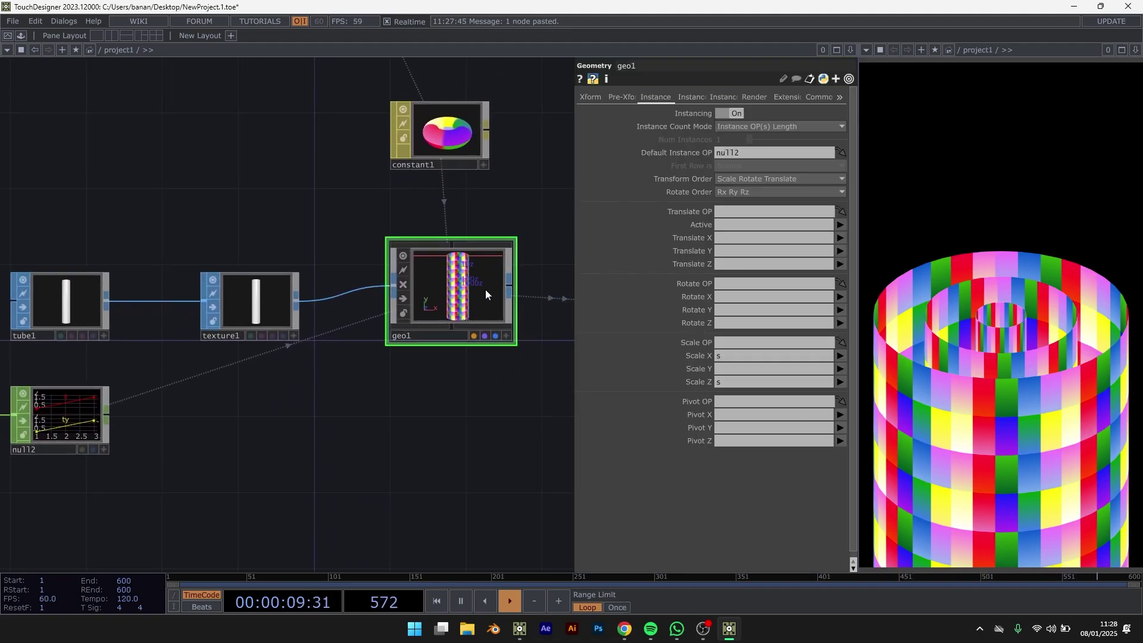
{"action": "left_click", "coordinate": [730, 251]}
{"action": "key", "text": "Return"}
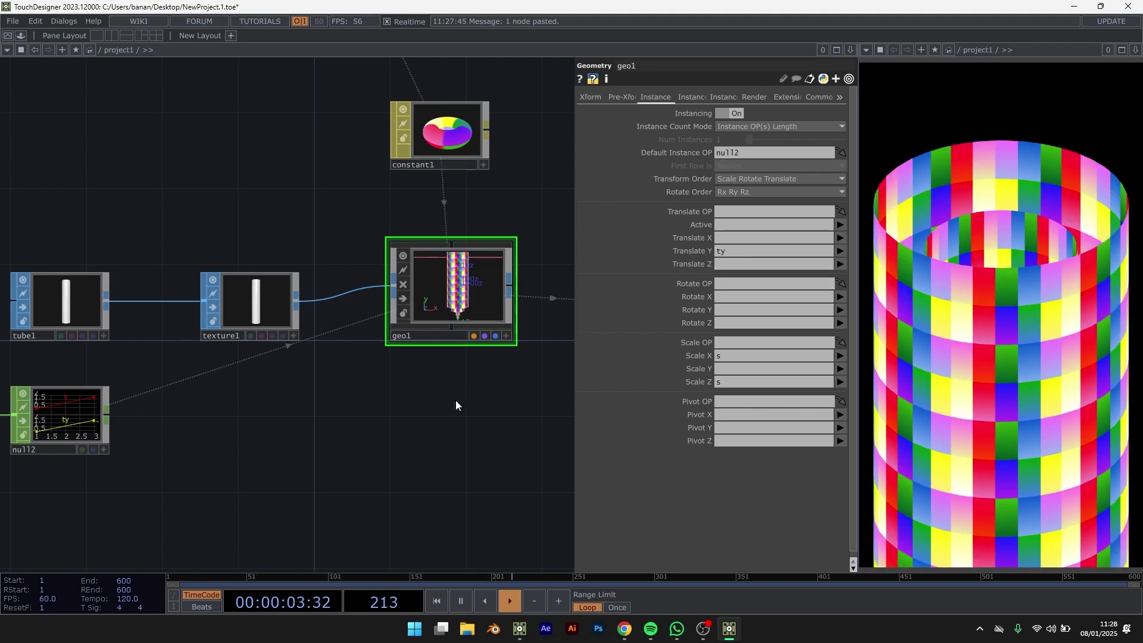
Set pattern2's To Range to 3.26 and -2.1
{"action": "scroll", "coordinate": [523, 212], "scroll_direction": "down", "scroll_amount": 4}
{"action": "scroll", "coordinate": [0, 327], "scroll_direction": "up", "scroll_amount": 4}
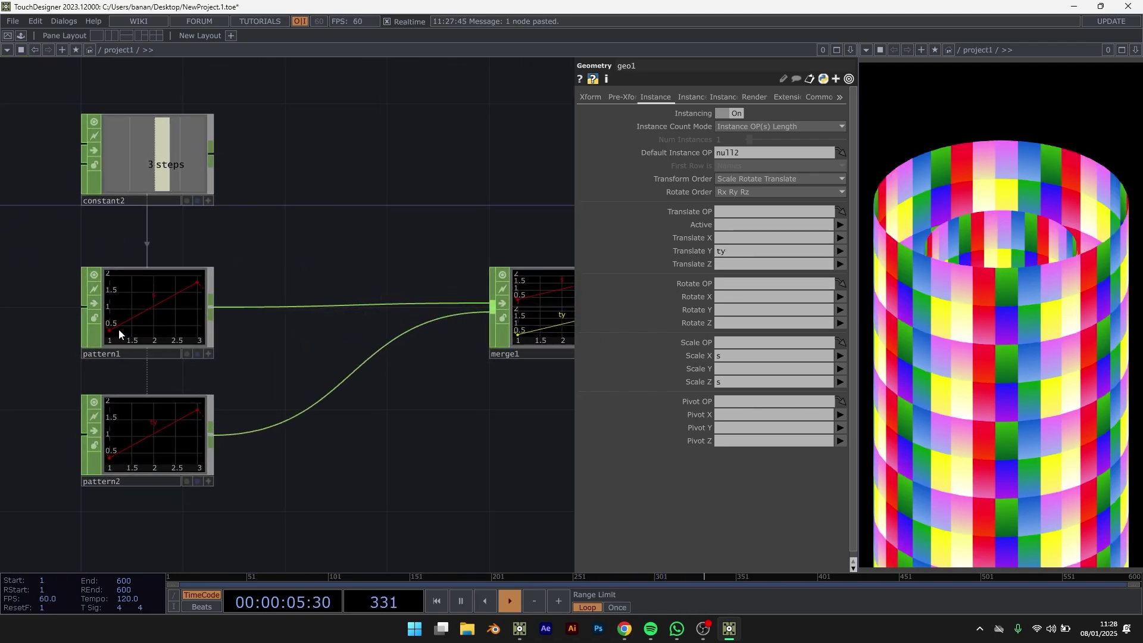
{"action": "left_click", "coordinate": [245, 312]}
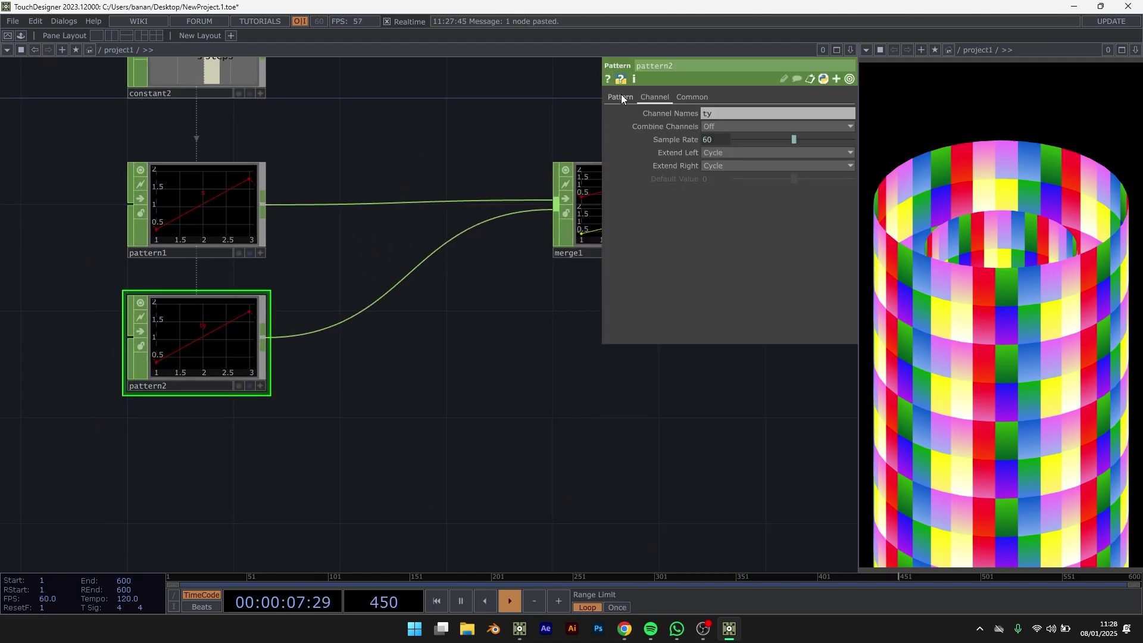
{"action": "left_click", "coordinate": [620, 97]}
{"action": "mouse_move", "coordinate": [723, 295]}
{"action": "middle_mouse_down"}
{"action": "mouse_move", "coordinate": [750, 296]}
{"action": "mouse_move", "coordinate": [714, 278]}
{"action": "middle_mouse_up"}
{"action": "mouse_move", "coordinate": [811, 296]}
{"action": "middle_mouse_down"}
{"action": "mouse_move", "coordinate": [809, 275]}
{"action": "mouse_move", "coordinate": [729, 298]}
{"action": "mouse_move", "coordinate": [731, 278]}
{"action": "mouse_move", "coordinate": [808, 293]}
{"action": "mouse_move", "coordinate": [810, 274]}
{"action": "middle_mouse_up"}
Insert a Transform TOP between render1 and out1
{"action": "scroll", "coordinate": [386, 381], "scroll_direction": "down", "scroll_amount": 4}
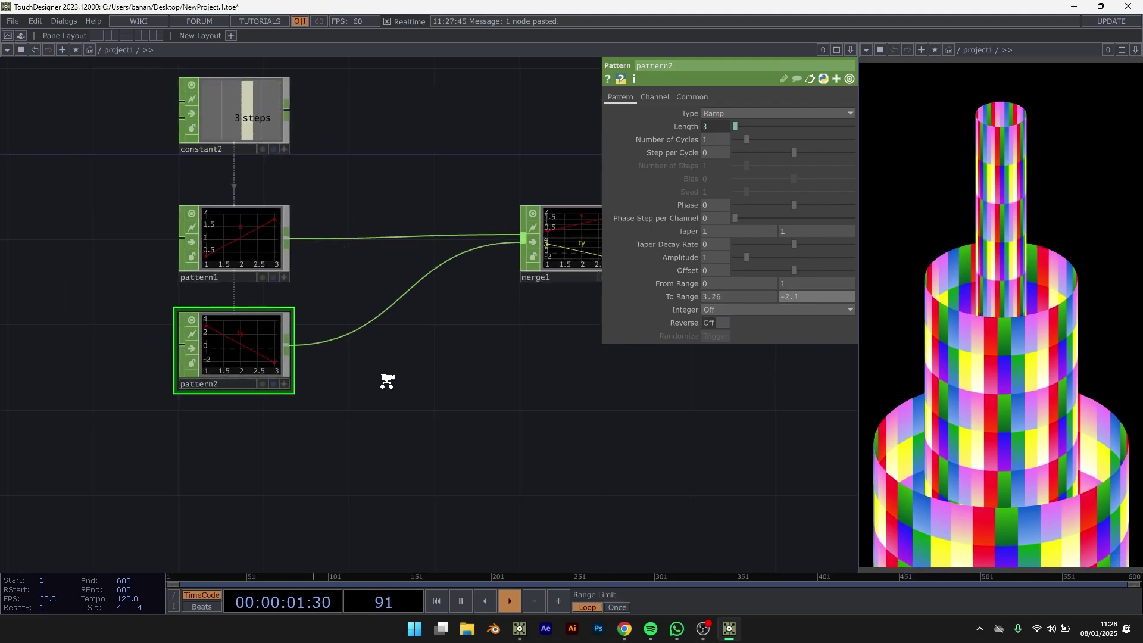
{"action": "left_click_drag", "start_coordinate": [509, 393], "coordinate": [260, 411]}
{"action": "left_click_drag", "start_coordinate": [544, 408], "coordinate": [120, 466]}
{"action": "left_click_drag", "start_coordinate": [394, 377], "coordinate": [317, 397]}
{"action": "scroll", "coordinate": [507, 304], "scroll_direction": "up", "scroll_amount": 3}
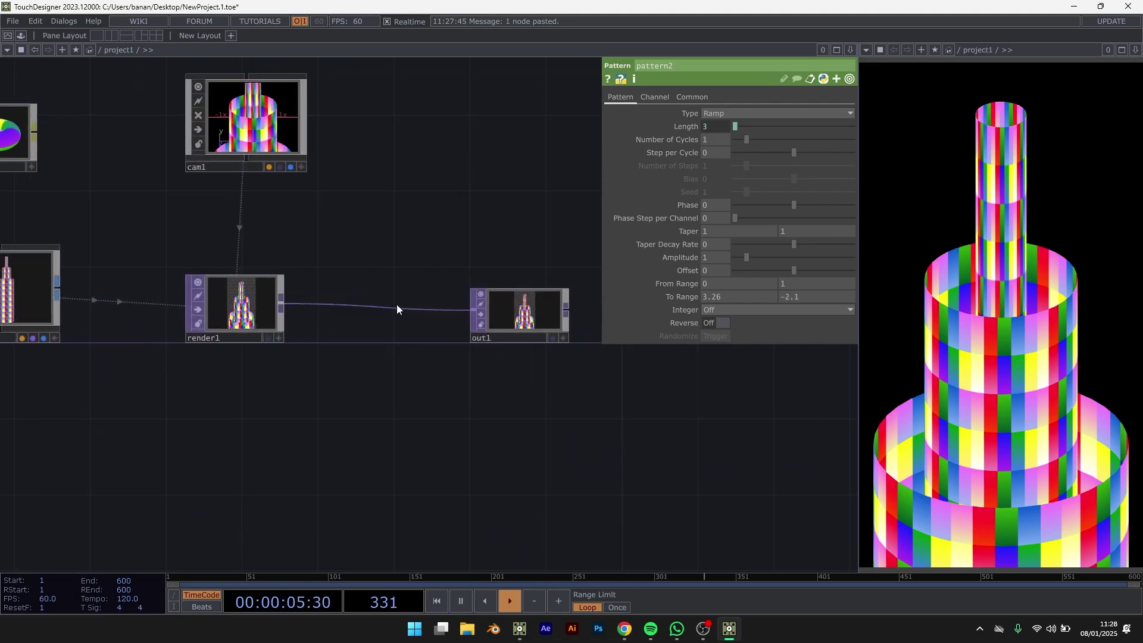
{"action": "right_click", "coordinate": [397, 304]}
{"action": "left_click", "coordinate": [362, 308]}
{"action": "right_click", "coordinate": [373, 305]}
{"action": "left_click", "coordinate": [388, 295]}
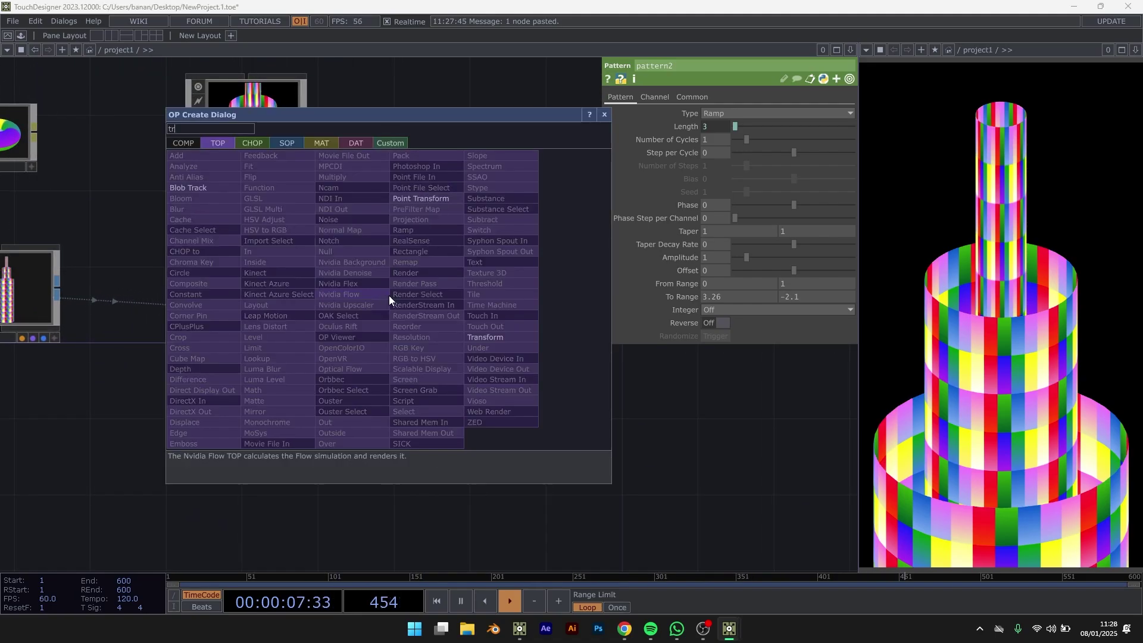
{"action": "type", "text": "tra"}
{"action": "left_click", "coordinate": [488, 336]}
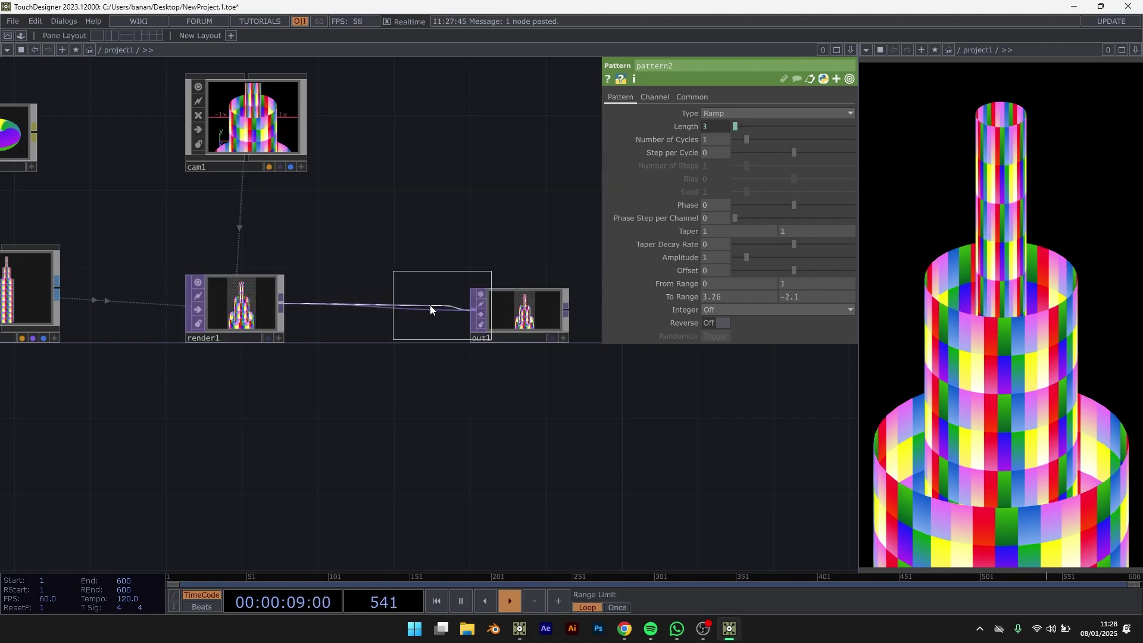
{"action": "left_click", "coordinate": [387, 304]}
Set transform1's background color to white and turn on Comp Over Background Color
{"action": "scroll", "coordinate": [411, 307], "scroll_direction": "up", "scroll_amount": 2}
{"action": "left_click", "coordinate": [710, 195]}
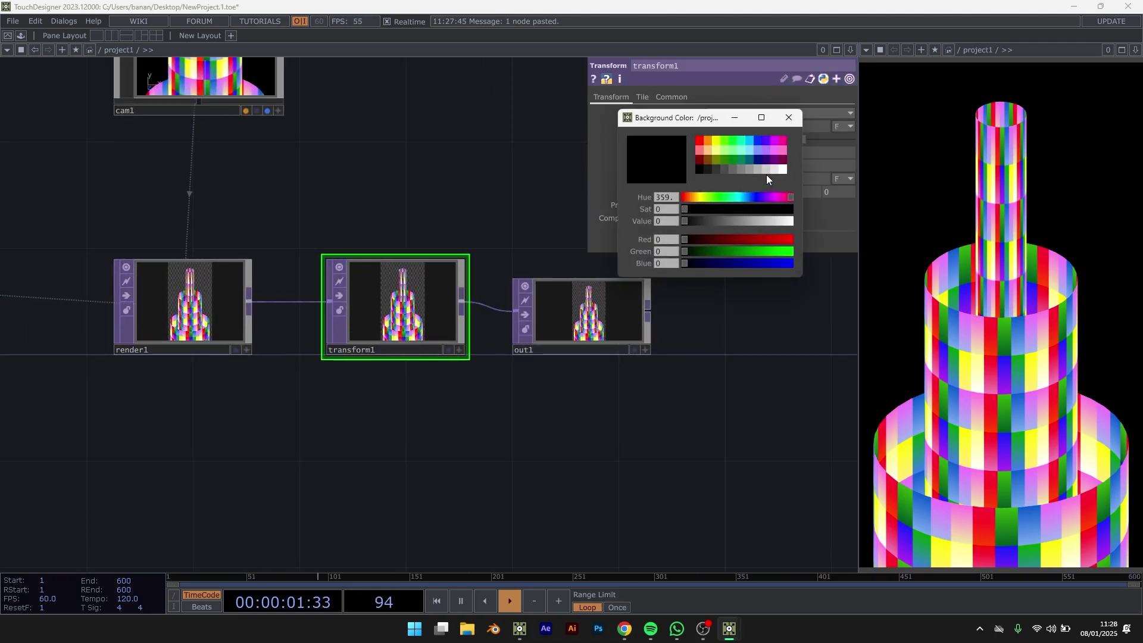
{"action": "left_click", "coordinate": [784, 170]}
{"action": "left_click", "coordinate": [789, 119]}
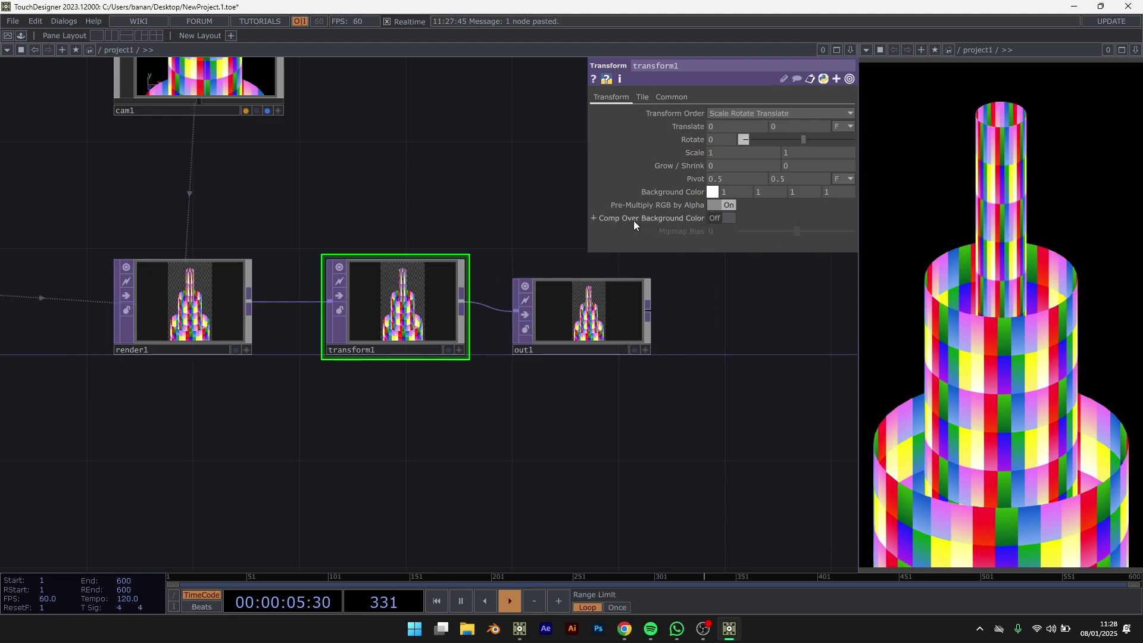
{"action": "left_click", "coordinate": [722, 219]}
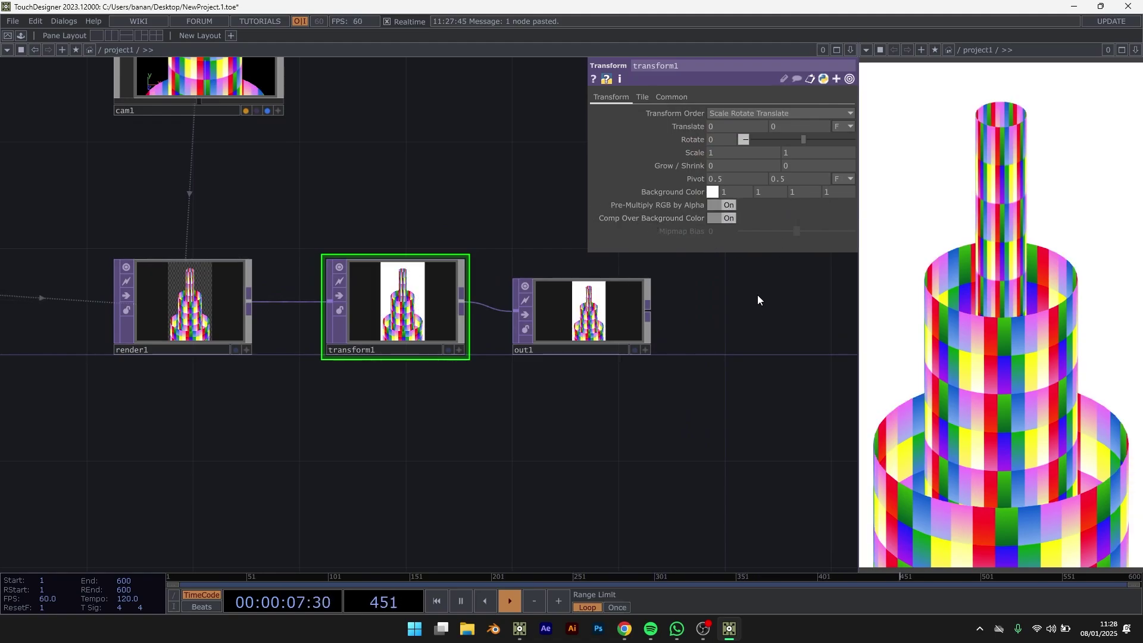
Duplicate pattern2 below the original and set the copy's channel name to r
{"action": "scroll", "coordinate": [750, 295], "scroll_direction": "down", "scroll_amount": 5}
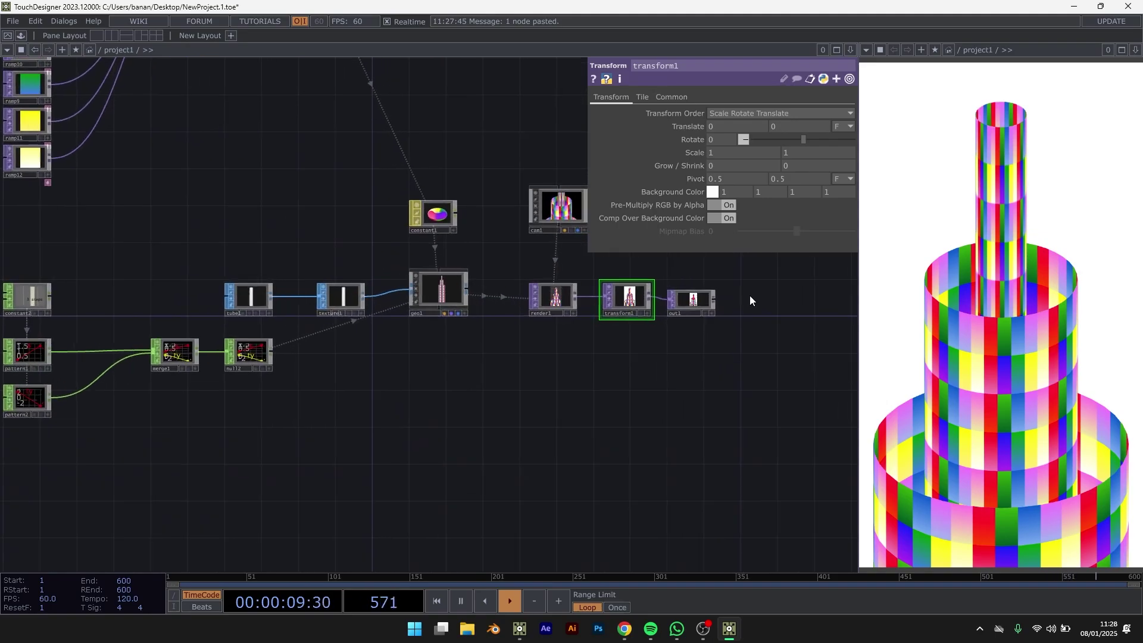
{"action": "scroll", "coordinate": [748, 295], "scroll_direction": "up", "scroll_amount": 1}
{"action": "left_click_drag", "start_coordinate": [358, 365], "coordinate": [571, 349]}
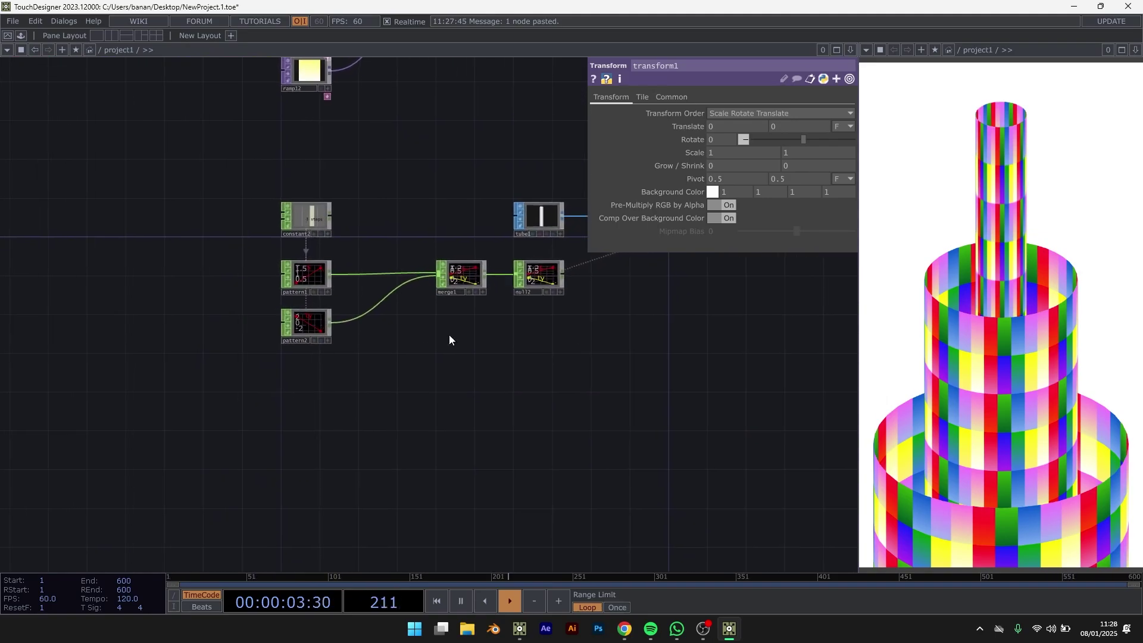
{"action": "scroll", "coordinate": [307, 310], "scroll_direction": "up", "scroll_amount": 3}
{"action": "left_click", "coordinate": [317, 340]}
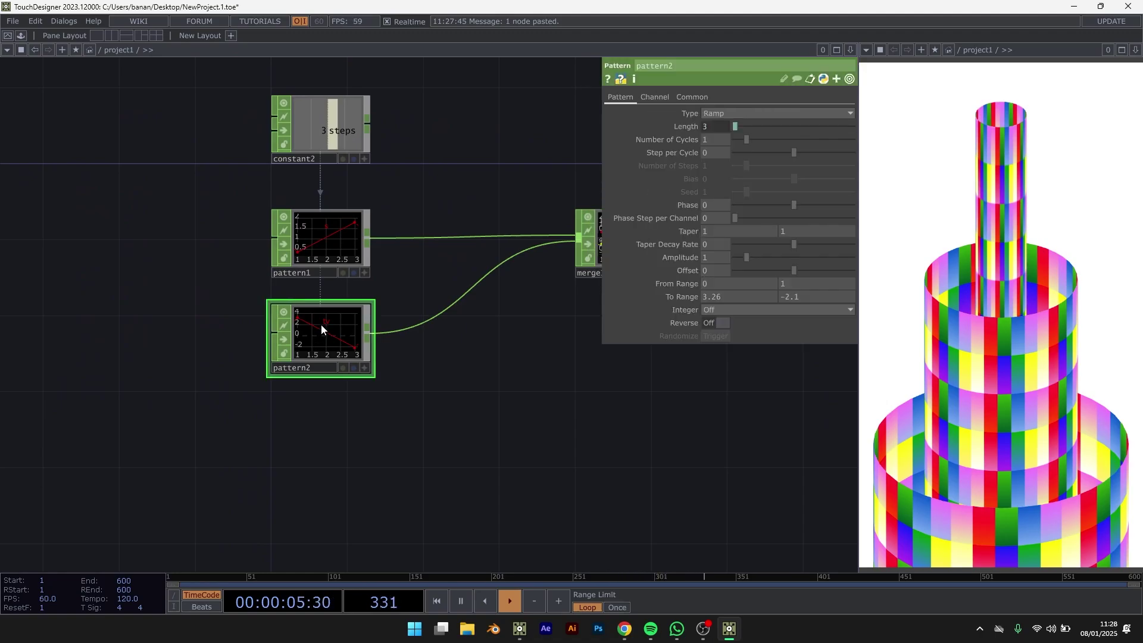
{"action": "key", "text": "ctrl+v"}
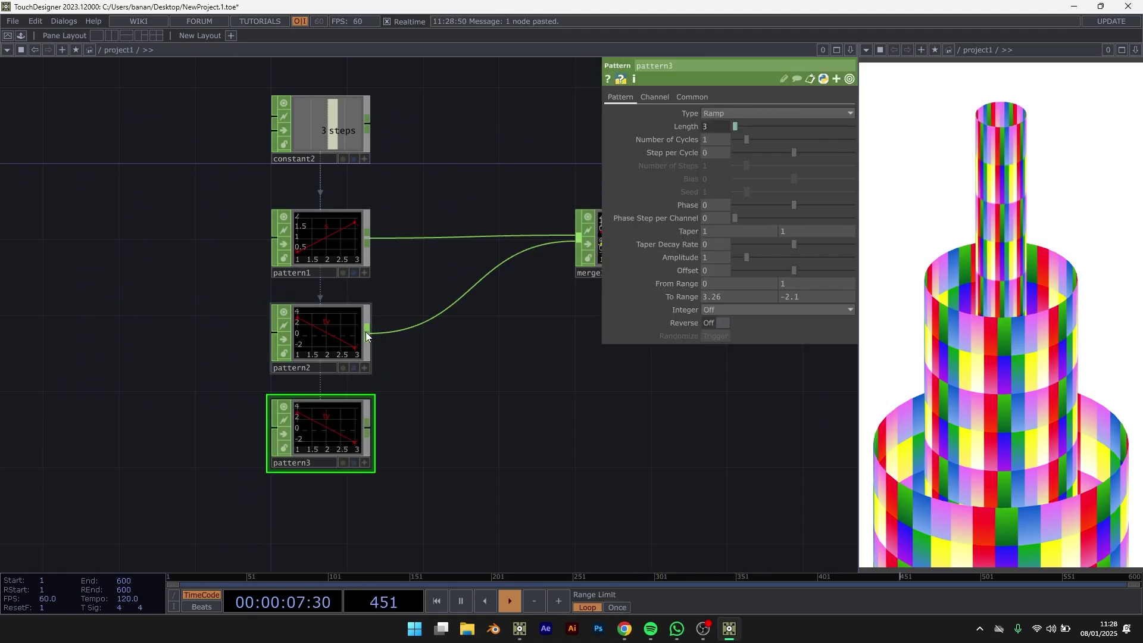
{"action": "left_click", "coordinate": [663, 96]}
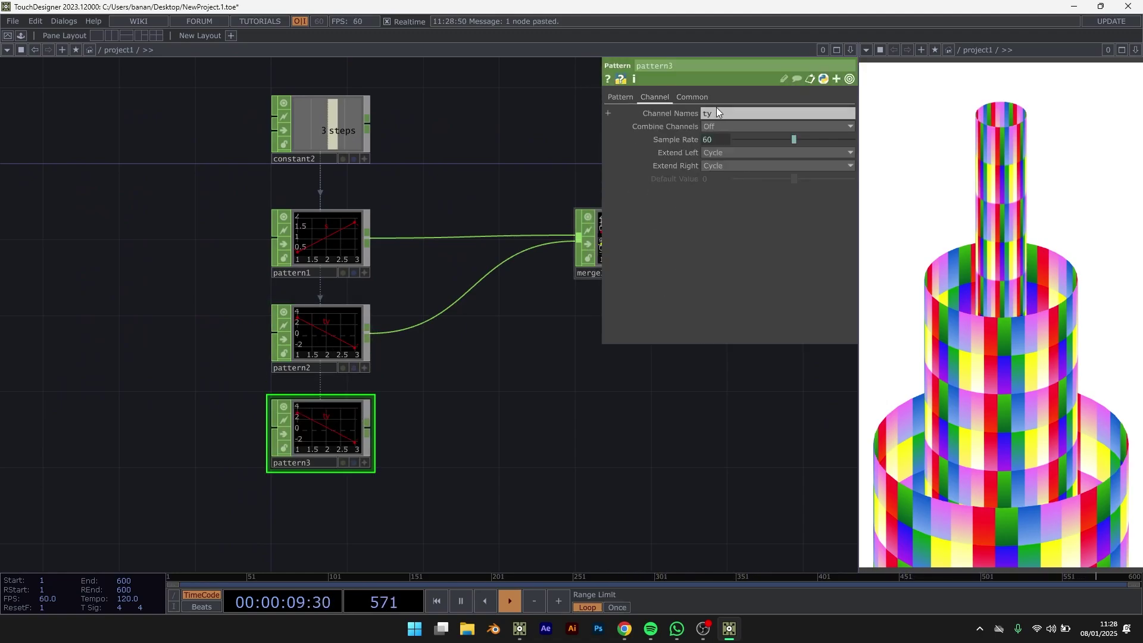
{"action": "type", "text": "r"}
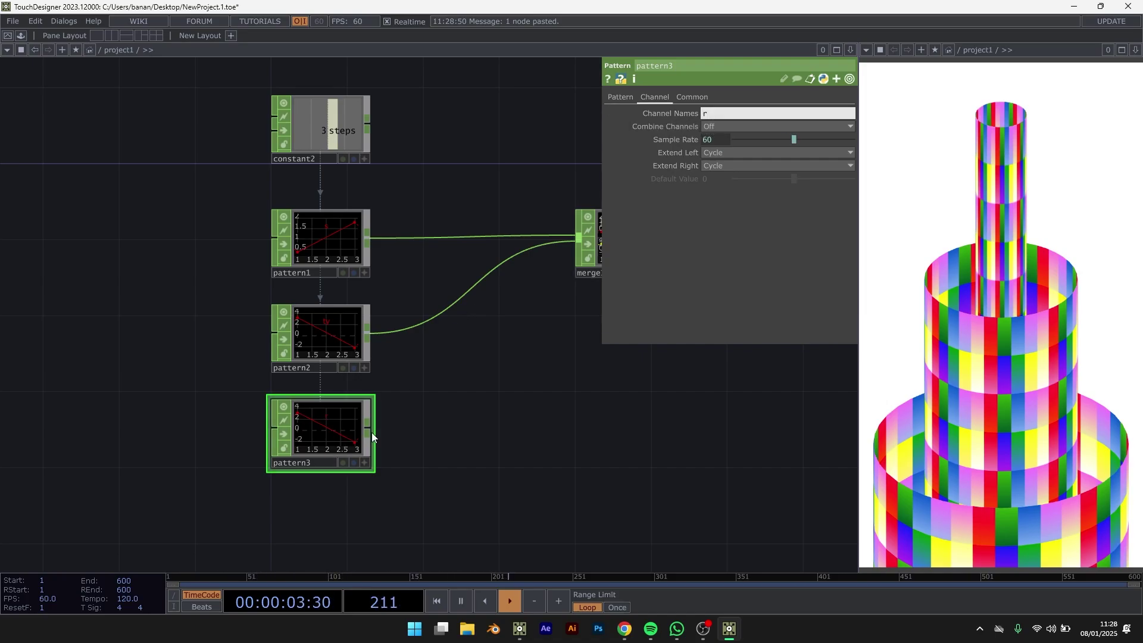
Connect pattern3's output to merge1 as a third input
{"action": "left_click", "coordinate": [423, 423]}
{"action": "scroll", "coordinate": [422, 424], "scroll_direction": "up", "scroll_amount": 2}
{"action": "left_click_drag", "start_coordinate": [450, 394], "coordinate": [350, 381]}
{"action": "scroll", "coordinate": [350, 381], "scroll_direction": "down", "scroll_amount": 2}
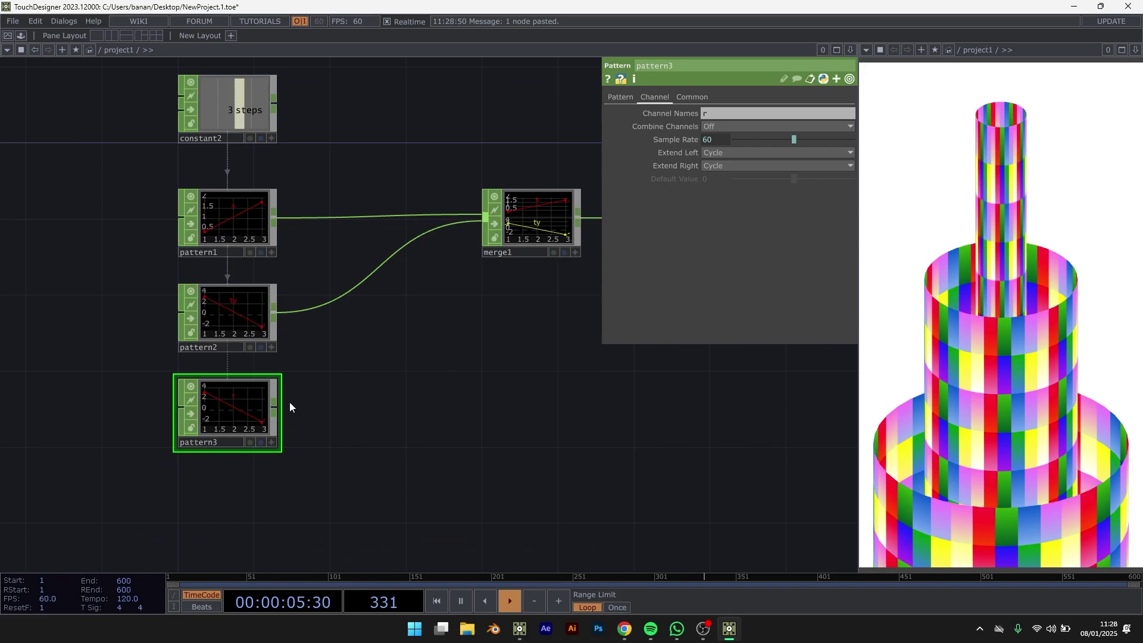
{"action": "left_click_drag", "start_coordinate": [275, 408], "coordinate": [480, 237]}
{"action": "left_click_drag", "start_coordinate": [459, 360], "coordinate": [541, 309]}
Change pattern3's Type to Constant
{"action": "scroll", "coordinate": [326, 351], "scroll_direction": "up", "scroll_amount": 2}
{"action": "left_click", "coordinate": [621, 98]}
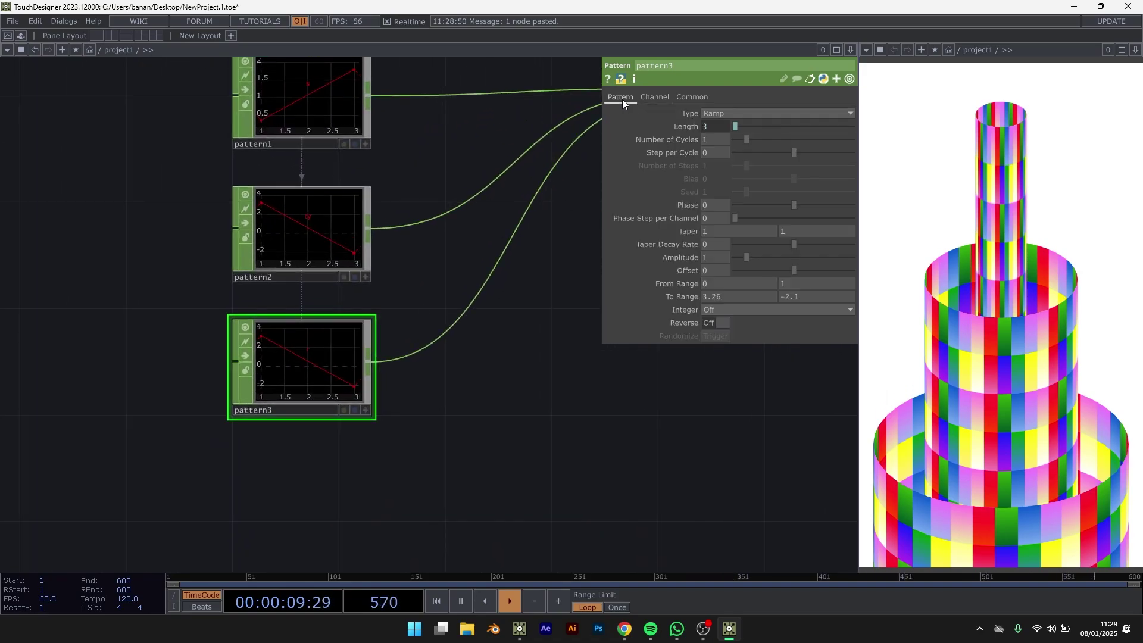
{"action": "left_click", "coordinate": [717, 113]}
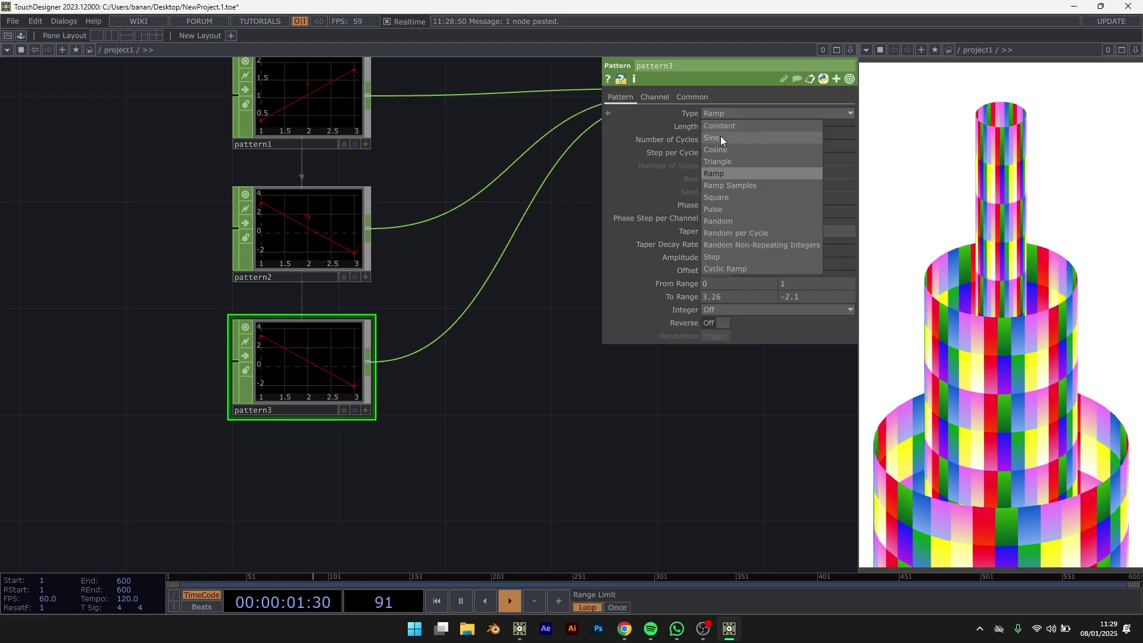
{"action": "left_click", "coordinate": [720, 125]}
Map geo1's instance Rotate Z to the r channel
{"action": "scroll", "coordinate": [131, 465], "scroll_direction": "down", "scroll_amount": 3}
{"action": "left_click_drag", "start_coordinate": [363, 392], "coordinate": [176, 460]}
{"action": "left_click_drag", "start_coordinate": [446, 381], "coordinate": [343, 381]}
{"action": "left_click", "coordinate": [538, 265]}
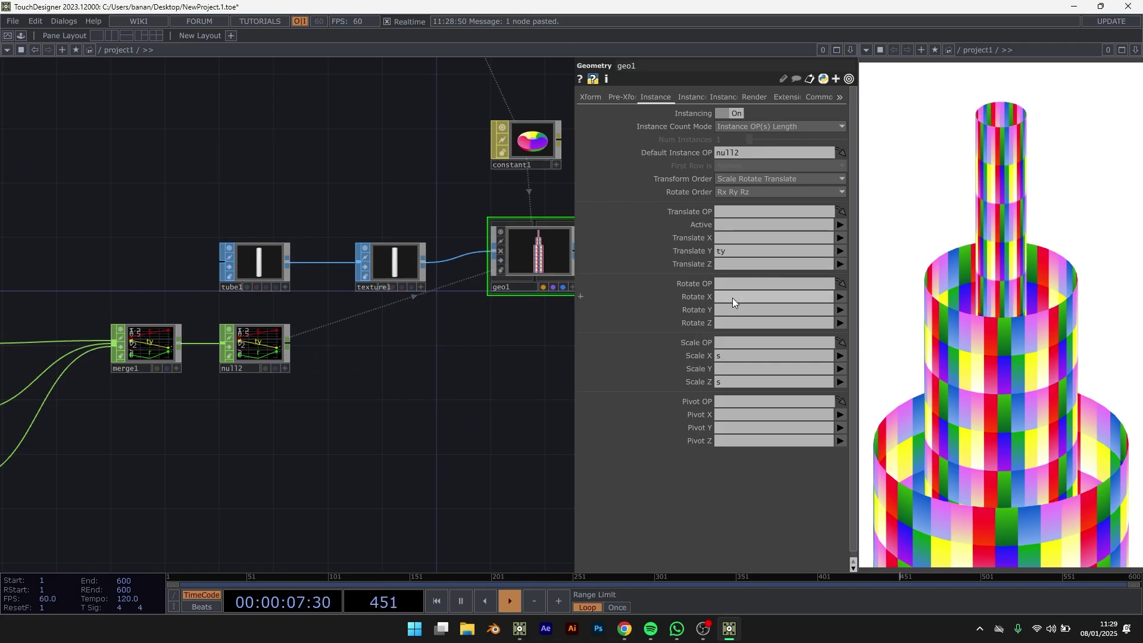
{"action": "scroll", "coordinate": [531, 269], "scroll_direction": "up", "scroll_amount": 5}
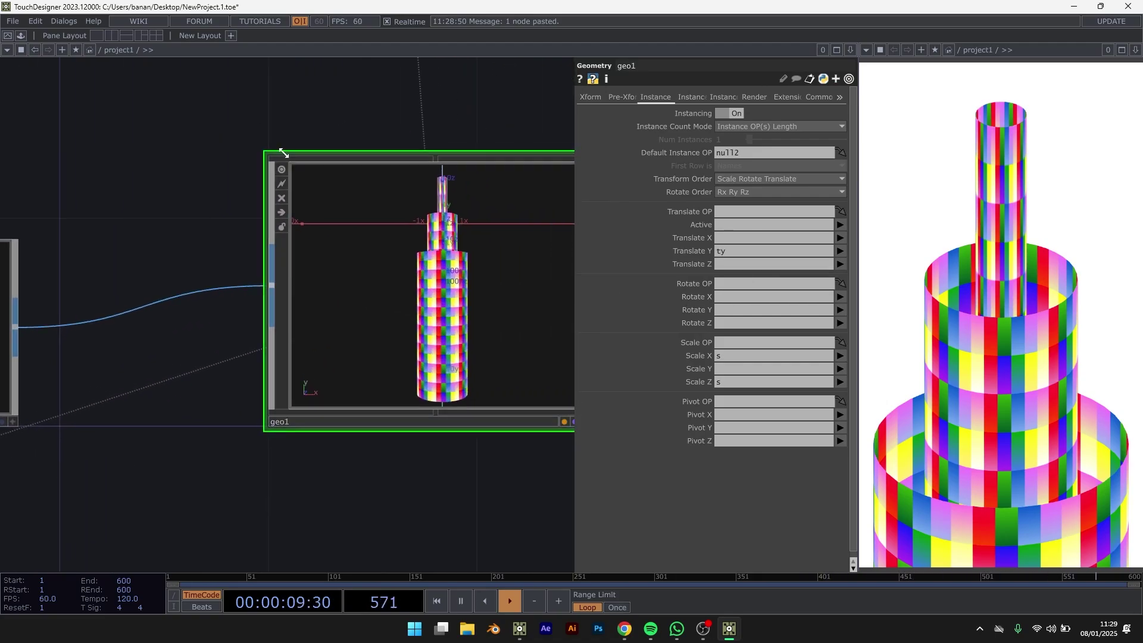
{"action": "left_click", "coordinate": [737, 326]}
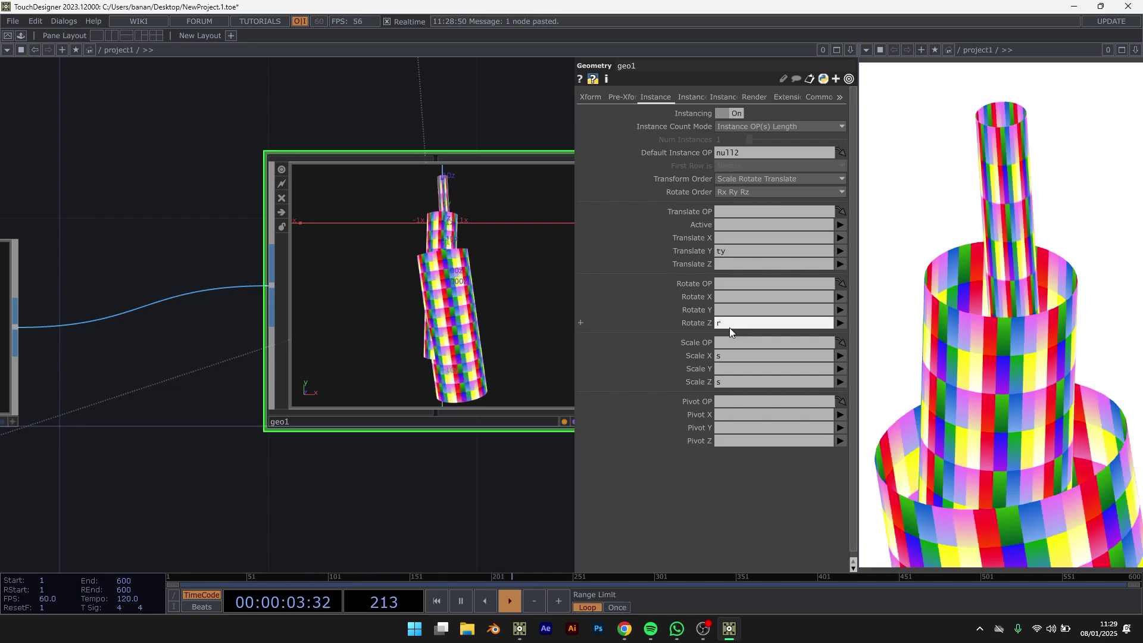
Move geo1's instance r channel mapping from Rotate Z to Rotate Y
{"action": "left_click_drag", "start_coordinate": [734, 326], "coordinate": [717, 326]}
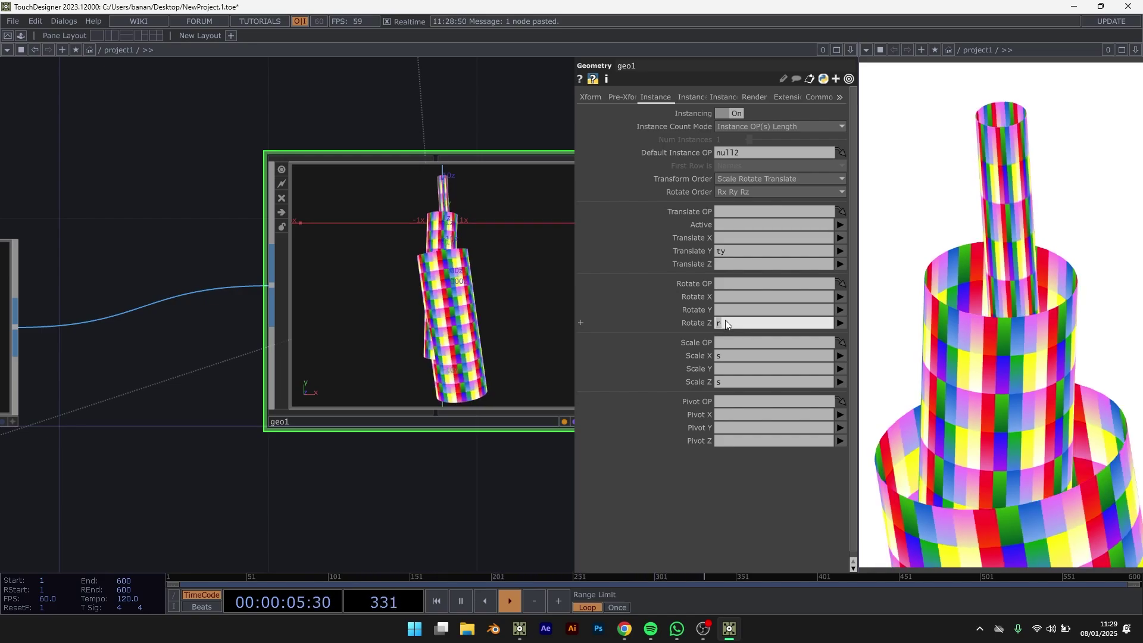
{"action": "key", "text": "BackSpace"}
{"action": "left_click", "coordinate": [737, 309]}
{"action": "type", "text": "r"}
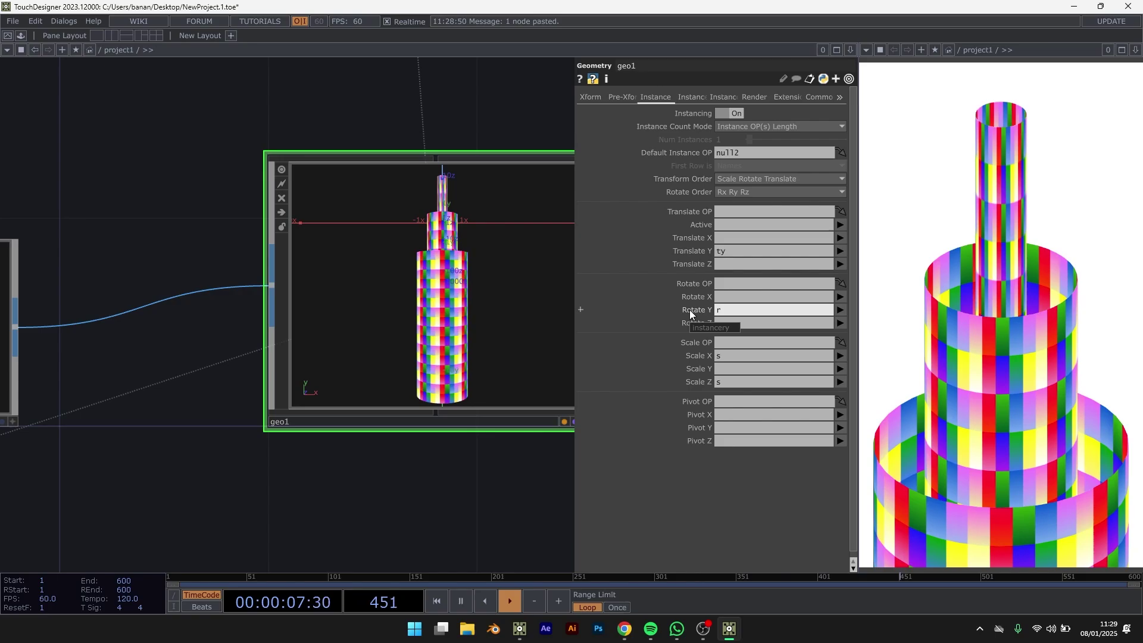
Add an LFO CHOP beside pattern3, on the side opposite its merge1 connection
{"action": "scroll", "coordinate": [420, 190], "scroll_direction": "down", "scroll_amount": 8}
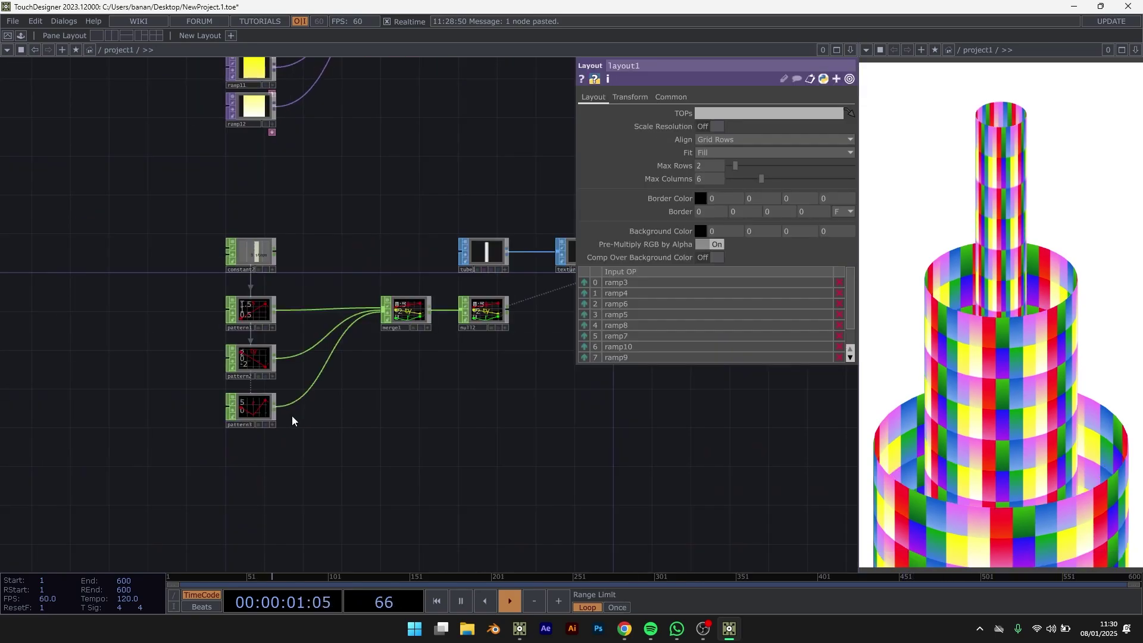
{"action": "scroll", "coordinate": [262, 416], "scroll_direction": "up", "scroll_amount": 3}
{"action": "left_click", "coordinate": [232, 416]}
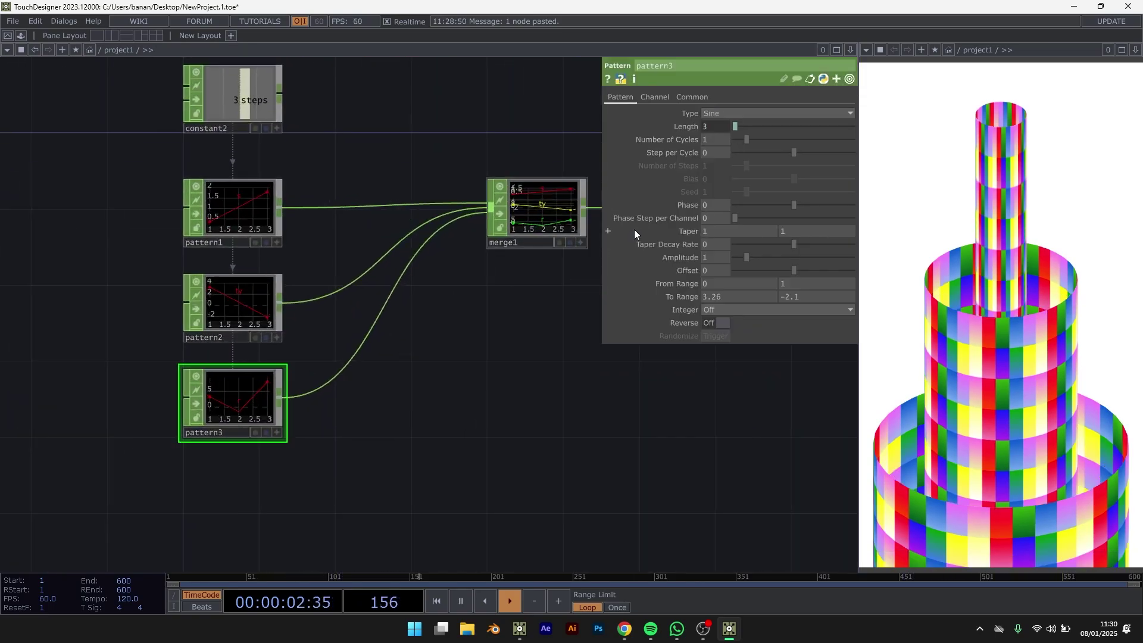
{"action": "left_click_drag", "start_coordinate": [446, 427], "coordinate": [539, 368]}
{"action": "left_click_drag", "start_coordinate": [405, 390], "coordinate": [495, 406]}
{"action": "key", "text": "Tab"}
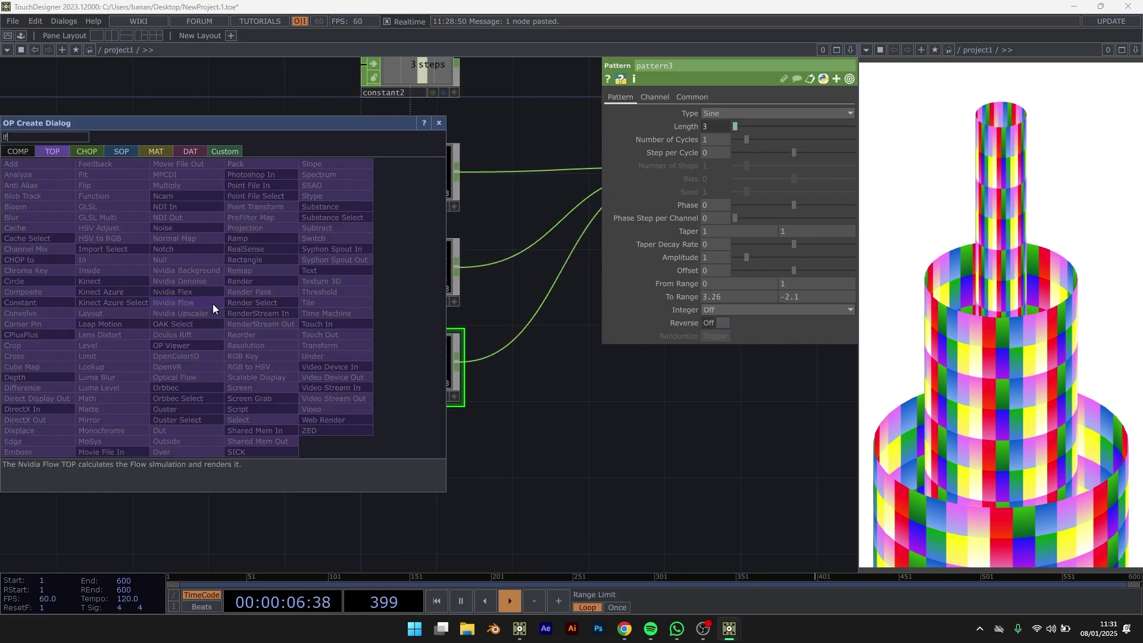
{"action": "left_click", "coordinate": [90, 152]}
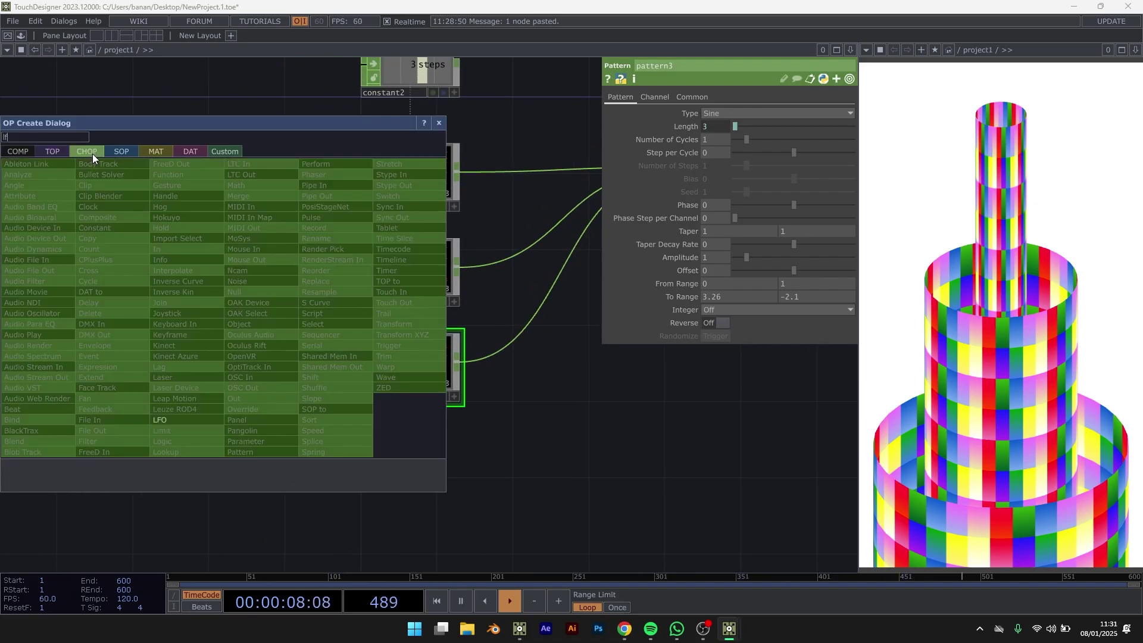
{"action": "left_click", "coordinate": [188, 417]}
{"action": "left_click", "coordinate": [143, 367]}
{"action": "left_click_drag", "start_coordinate": [239, 361], "coordinate": [298, 345]}
{"action": "middle_click_drag", "start_coordinate": [299, 345], "coordinate": [275, 317]}
Set lfo1's Type to Ramp and its Frequency to 0.1
{"action": "left_click", "coordinate": [751, 112]}
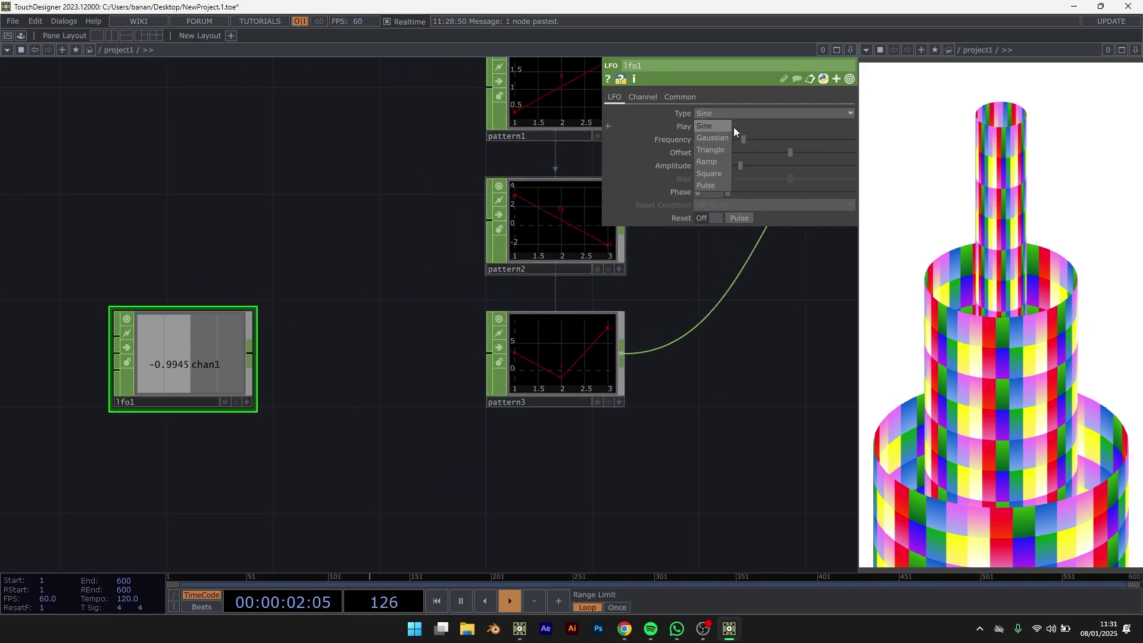
{"action": "left_click", "coordinate": [713, 159]}
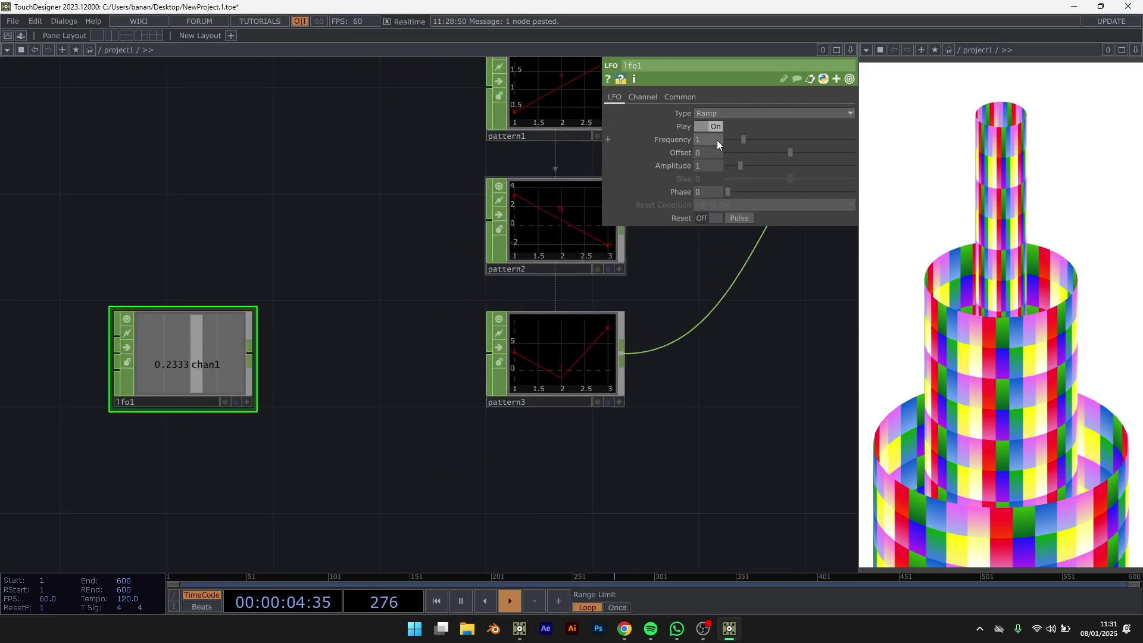
{"action": "type", "text": "0.1"}
{"action": "key", "text": "Return"}
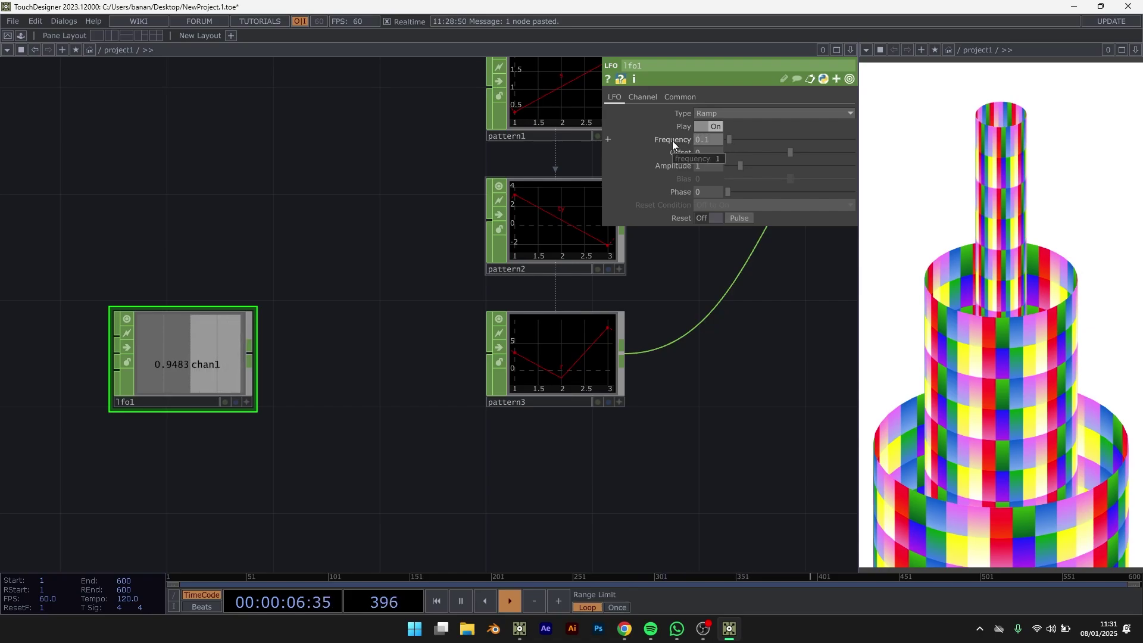
Export lfo1's chan1 channel to pattern3's Phase parameter, and close the separate lfo1 viewer
{"action": "right_click", "coordinate": [218, 349]}
{"action": "left_click", "coordinate": [233, 343]}
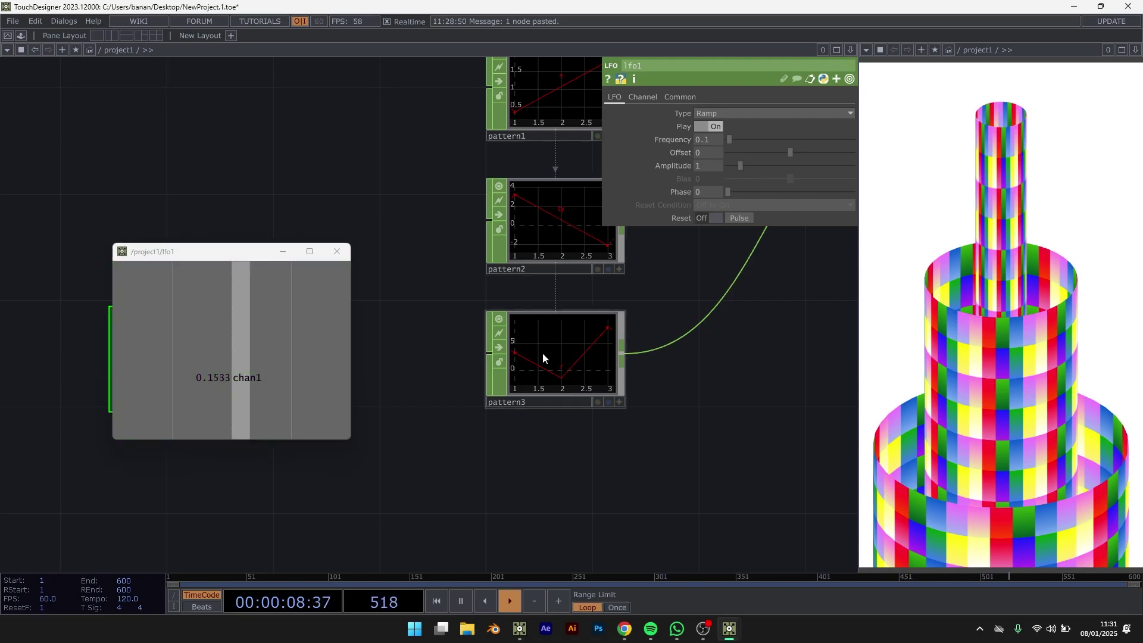
{"action": "left_click", "coordinate": [541, 353]}
{"action": "left_click_drag", "start_coordinate": [341, 288], "coordinate": [720, 205]}
{"action": "left_click", "coordinate": [726, 203]}
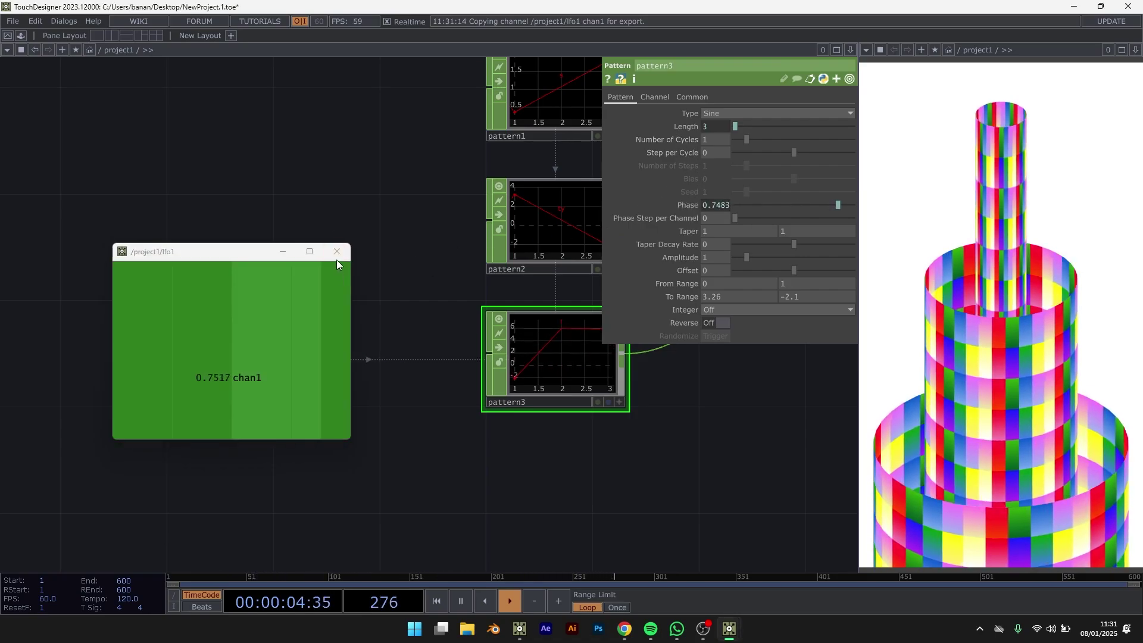
{"action": "left_click", "coordinate": [337, 255]}
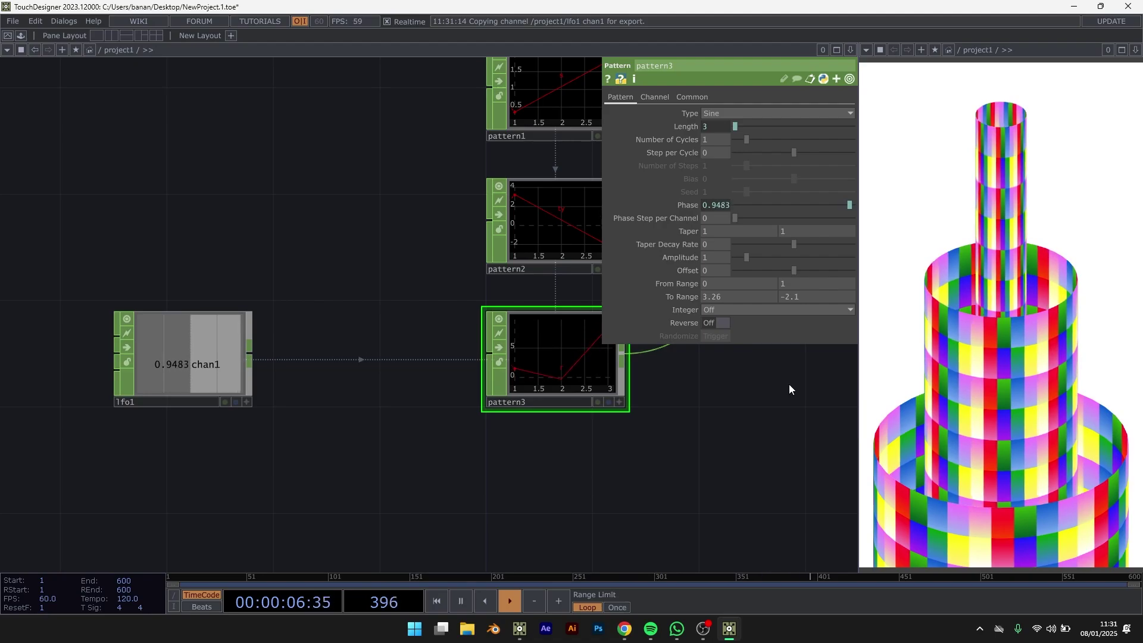
Set pattern3's To Range to 0 and 360
{"action": "scroll", "coordinate": [700, 356], "scroll_direction": "up", "scroll_amount": 2}
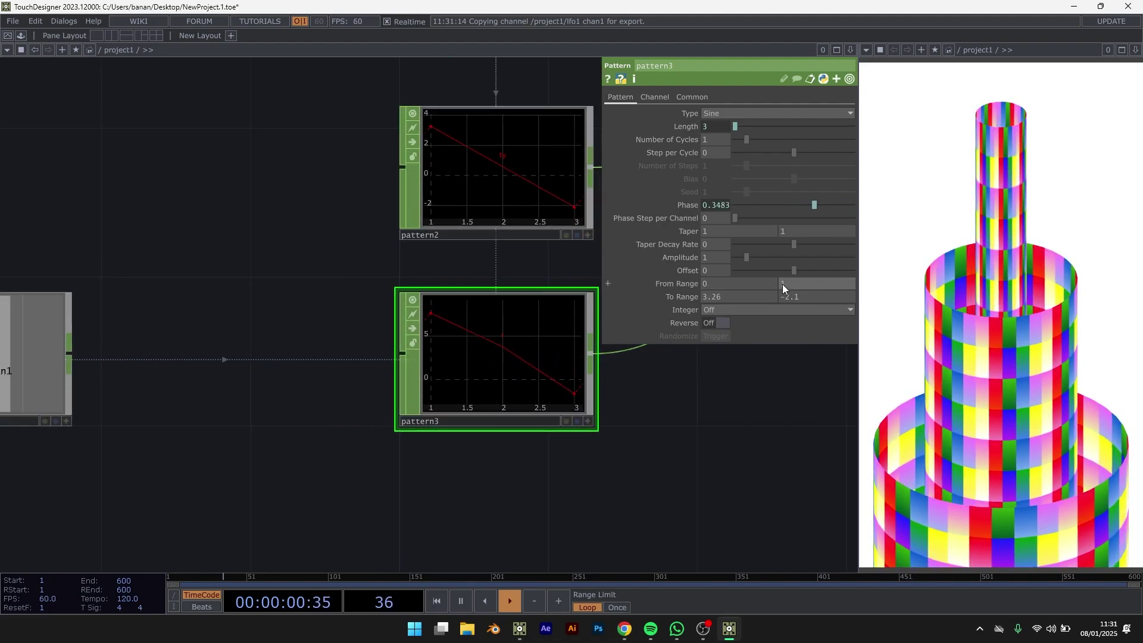
{"action": "left_click_drag", "start_coordinate": [739, 297], "coordinate": [637, 297]}
{"action": "type", "text": "0"}
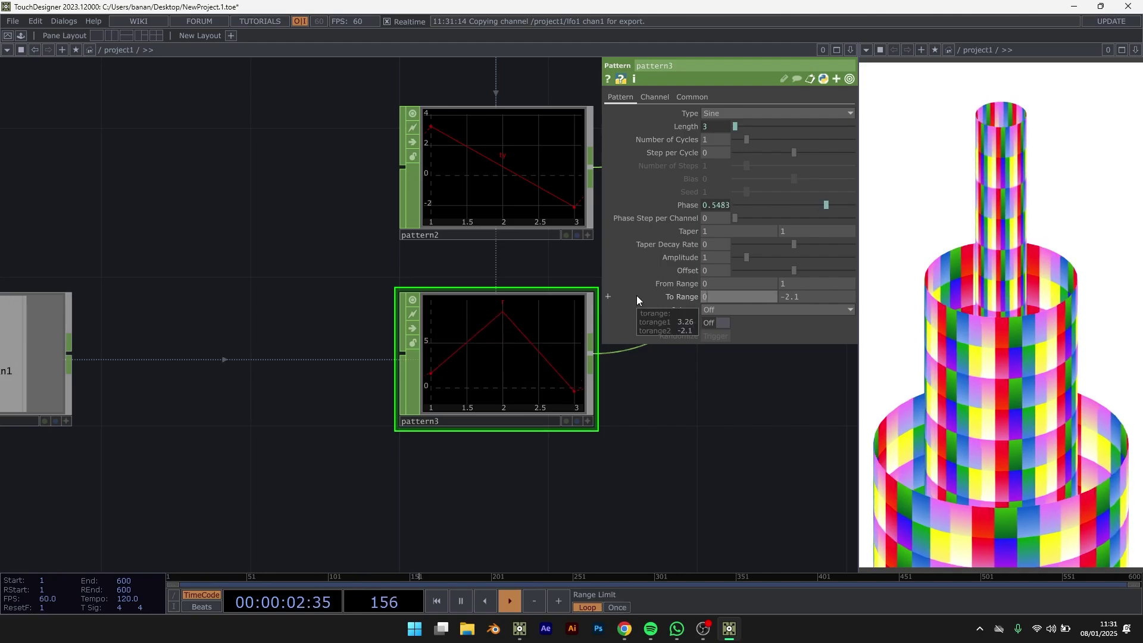
{"action": "key", "text": "Return"}
{"action": "left_click", "coordinate": [780, 298]}
{"action": "type", "text": "360"}
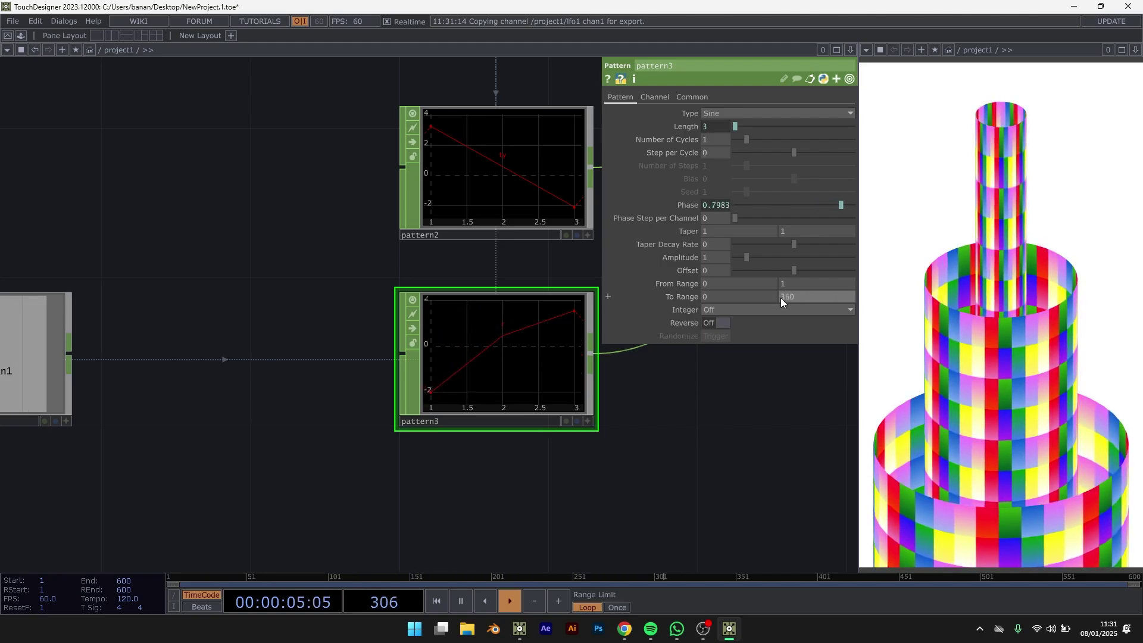
{"action": "key", "text": "Return"}
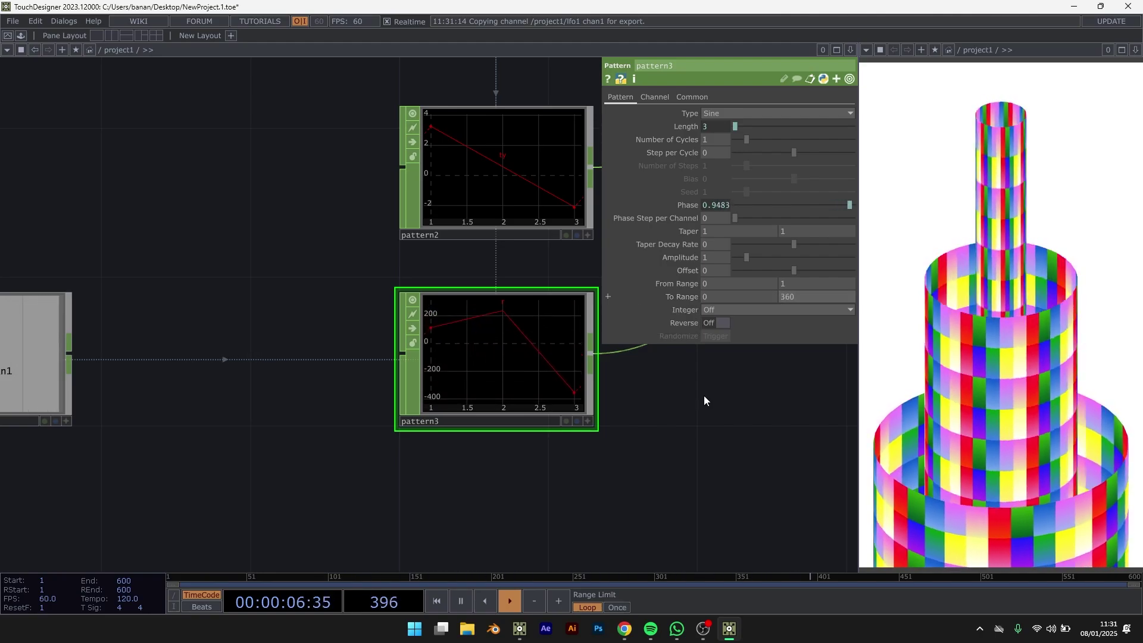
{"action": "scroll", "coordinate": [298, 363], "scroll_direction": "down", "scroll_amount": 5}
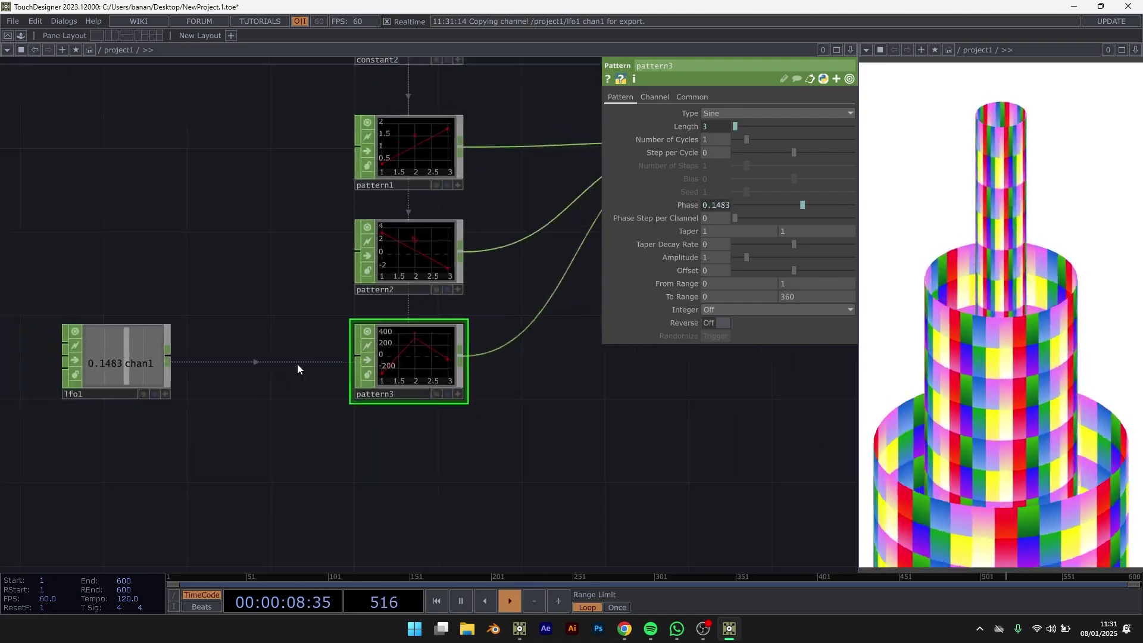
{"action": "left_click_drag", "start_coordinate": [569, 334], "coordinate": [117, 451]}
{"action": "left_click_drag", "start_coordinate": [462, 401], "coordinate": [405, 436]}
{"action": "scroll", "coordinate": [471, 319], "scroll_direction": "up", "scroll_amount": 5}
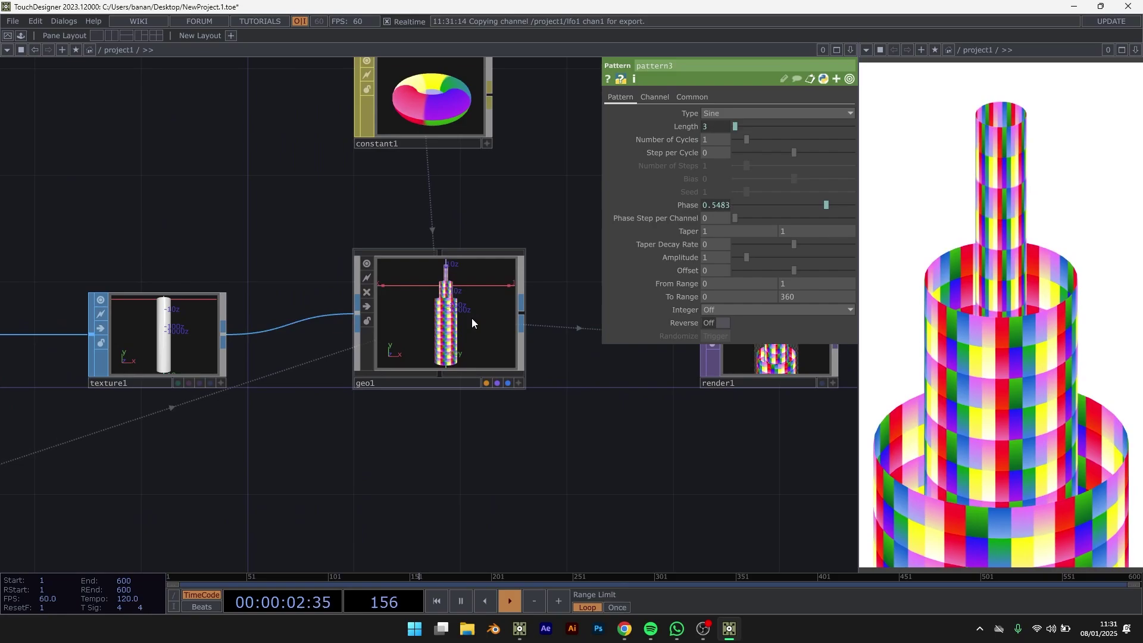
{"action": "left_click", "coordinate": [471, 321]}
{"action": "left_click", "coordinate": [592, 95]}
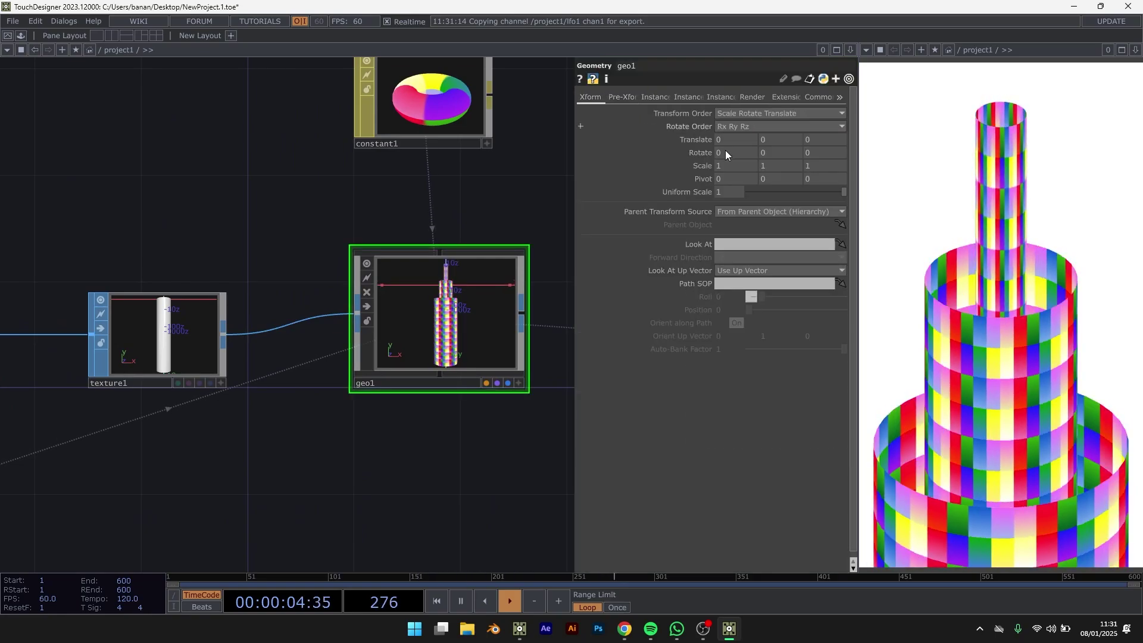
Set the X rotation of cam1 to -50
{"action": "scroll", "coordinate": [217, 383], "scroll_direction": "down", "scroll_amount": 8}
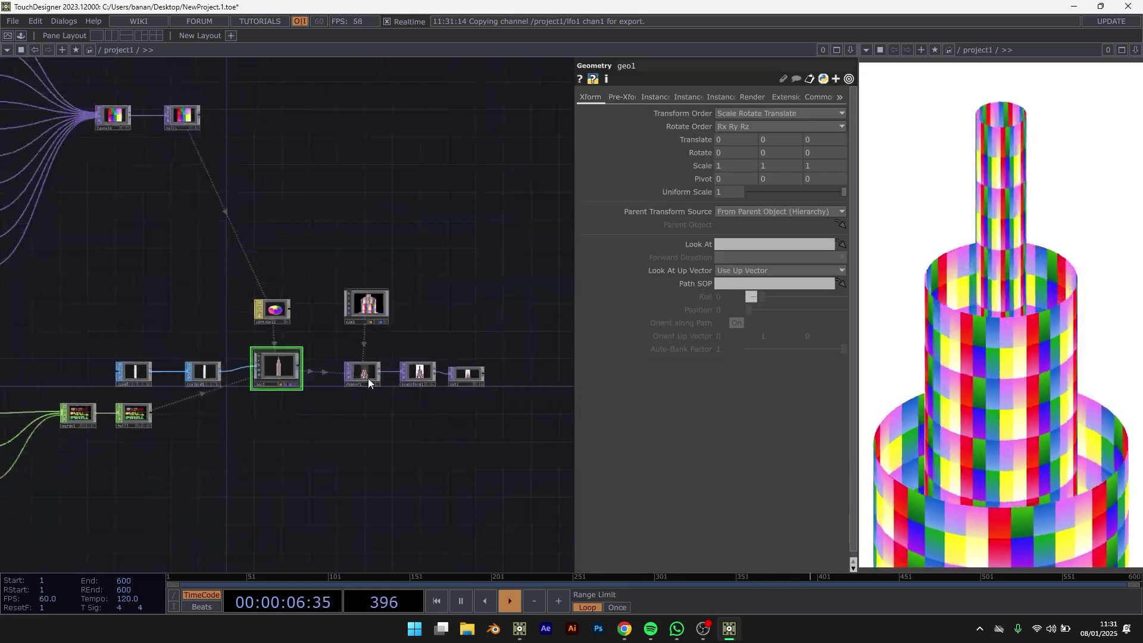
{"action": "scroll", "coordinate": [370, 355], "scroll_direction": "up", "scroll_amount": 5}
{"action": "left_click", "coordinate": [370, 360]}
{"action": "left_click", "coordinate": [345, 167]}
{"action": "scroll", "coordinate": [345, 166], "scroll_direction": "up", "scroll_amount": 3}
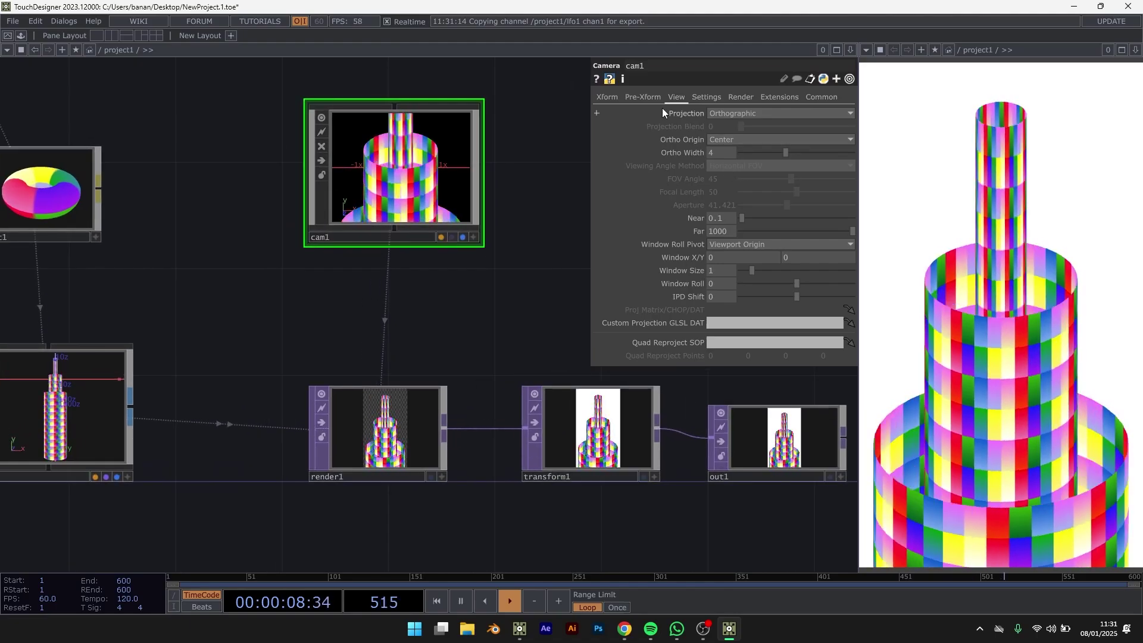
{"action": "mouse_move", "coordinate": [724, 152]}
{"action": "middle_mouse_down"}
{"action": "mouse_move", "coordinate": [732, 139]}
{"action": "mouse_move", "coordinate": [725, 156]}
{"action": "middle_mouse_up"}
Raise the steps value in constant2 to 114
{"action": "scroll", "coordinate": [770, 462], "scroll_direction": "down", "scroll_amount": 5}
{"action": "scroll", "coordinate": [433, 504], "scroll_direction": "up", "scroll_amount": 3}
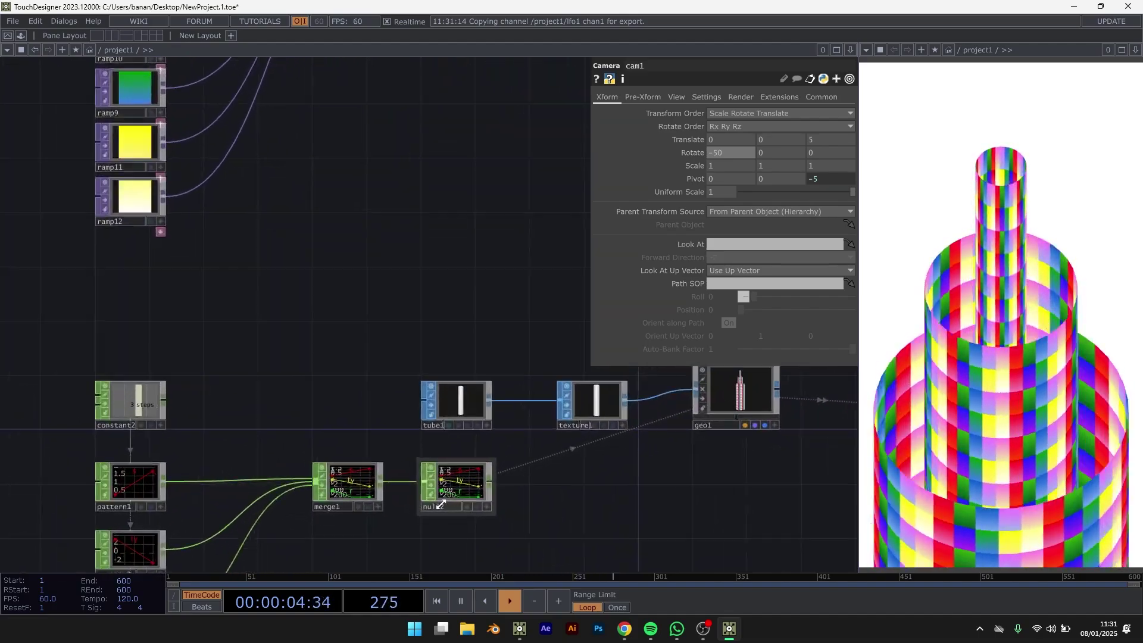
{"action": "left_click_drag", "start_coordinate": [541, 367], "coordinate": [564, 270]}
{"action": "left_click_drag", "start_coordinate": [436, 467], "coordinate": [582, 473]}
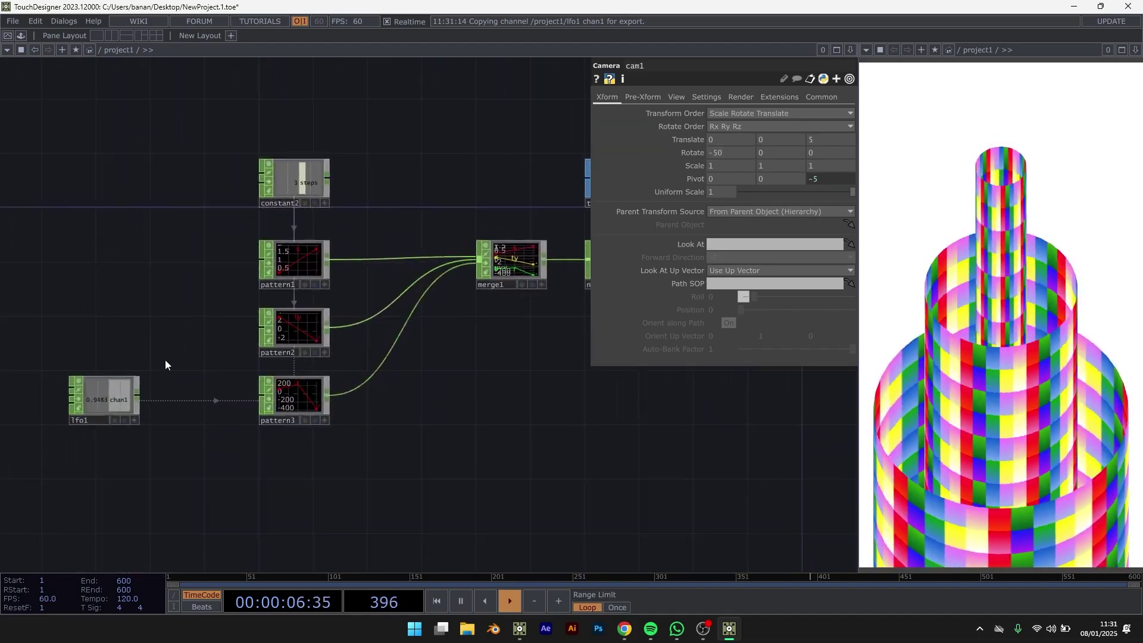
{"action": "scroll", "coordinate": [307, 390], "scroll_direction": "up", "scroll_amount": 3}
{"action": "left_click_drag", "start_coordinate": [458, 431], "coordinate": [510, 518]}
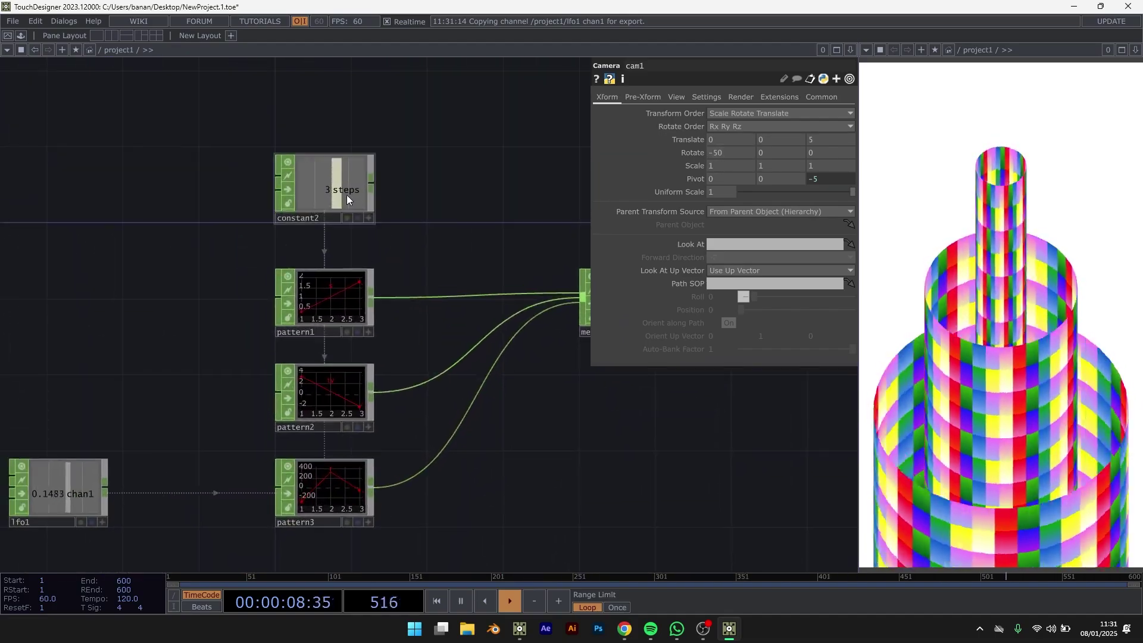
{"action": "left_click", "coordinate": [300, 201]}
{"action": "mouse_move", "coordinate": [788, 124]}
{"action": "middle_mouse_down"}
{"action": "mouse_move", "coordinate": [788, 109]}
{"action": "mouse_move", "coordinate": [895, 110]}
{"action": "mouse_move", "coordinate": [790, 109]}
{"action": "middle_mouse_up"}
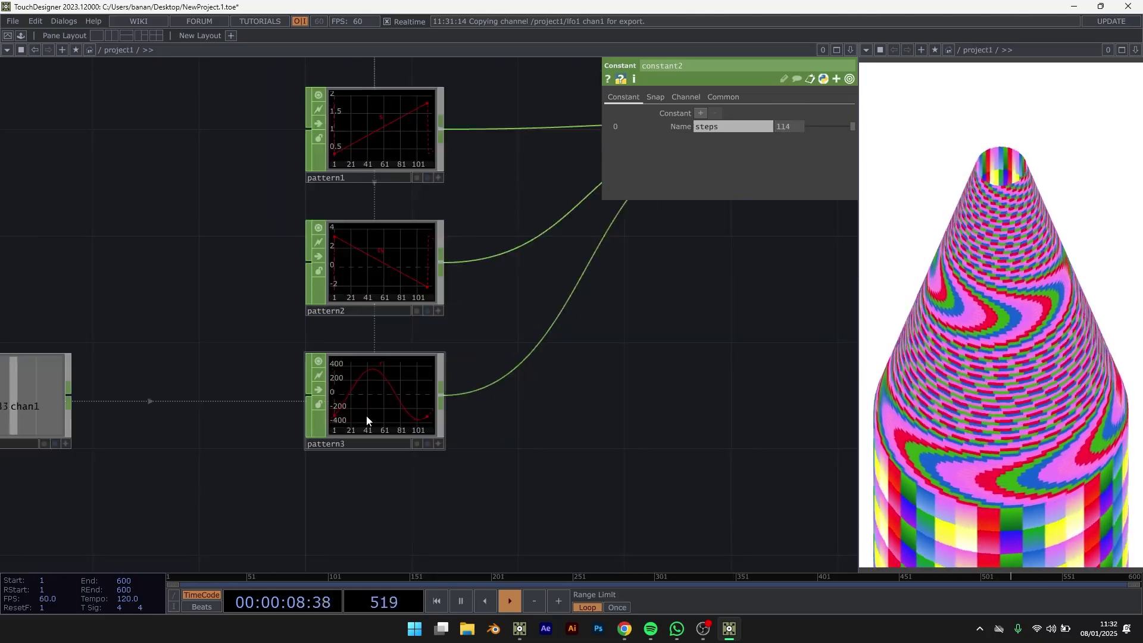
Try Triangle, Ramp, Square and Constant as pattern3's Type
{"action": "scroll", "coordinate": [406, 460], "scroll_direction": "down", "scroll_amount": 3}
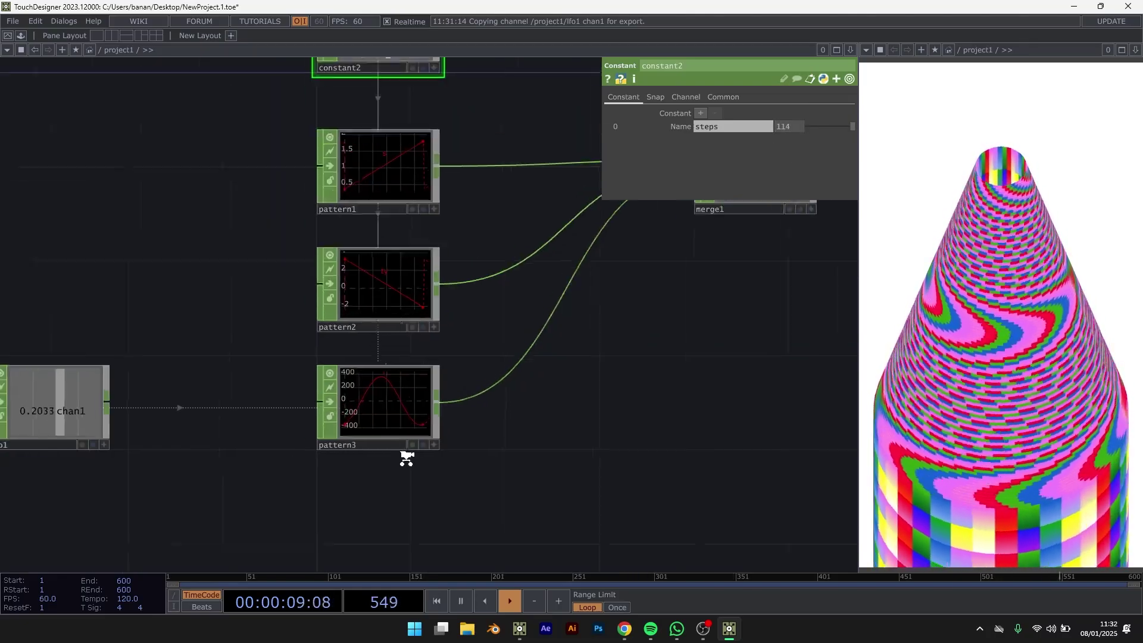
{"action": "scroll", "coordinate": [459, 400], "scroll_direction": "up", "scroll_amount": 2}
{"action": "left_click", "coordinate": [370, 418]}
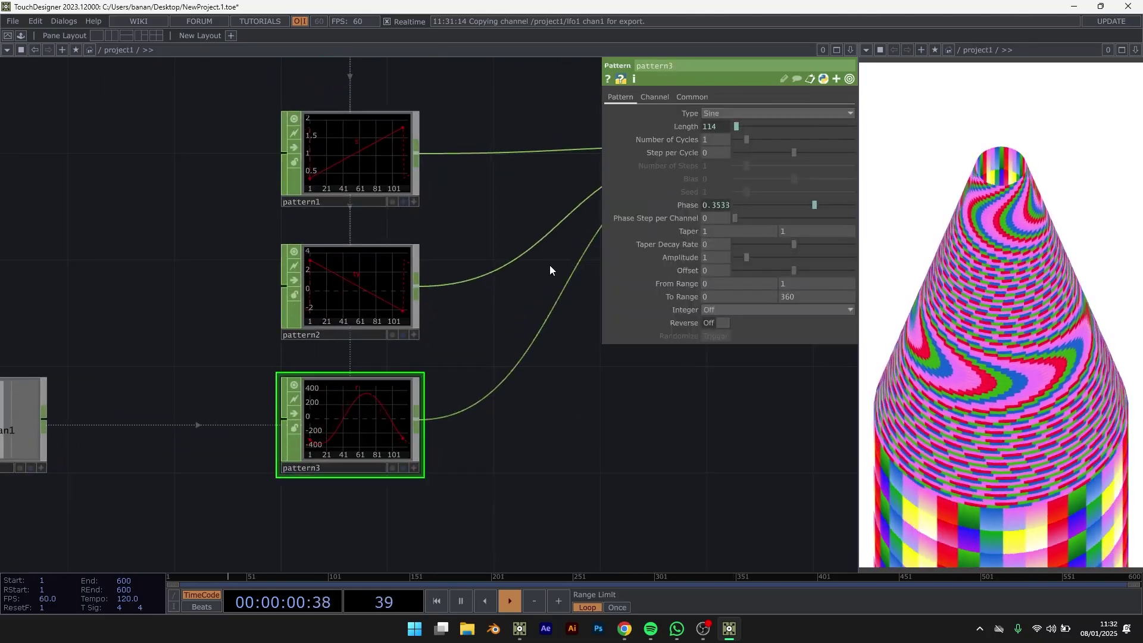
{"action": "left_click", "coordinate": [721, 114]}
{"action": "left_click", "coordinate": [728, 160]}
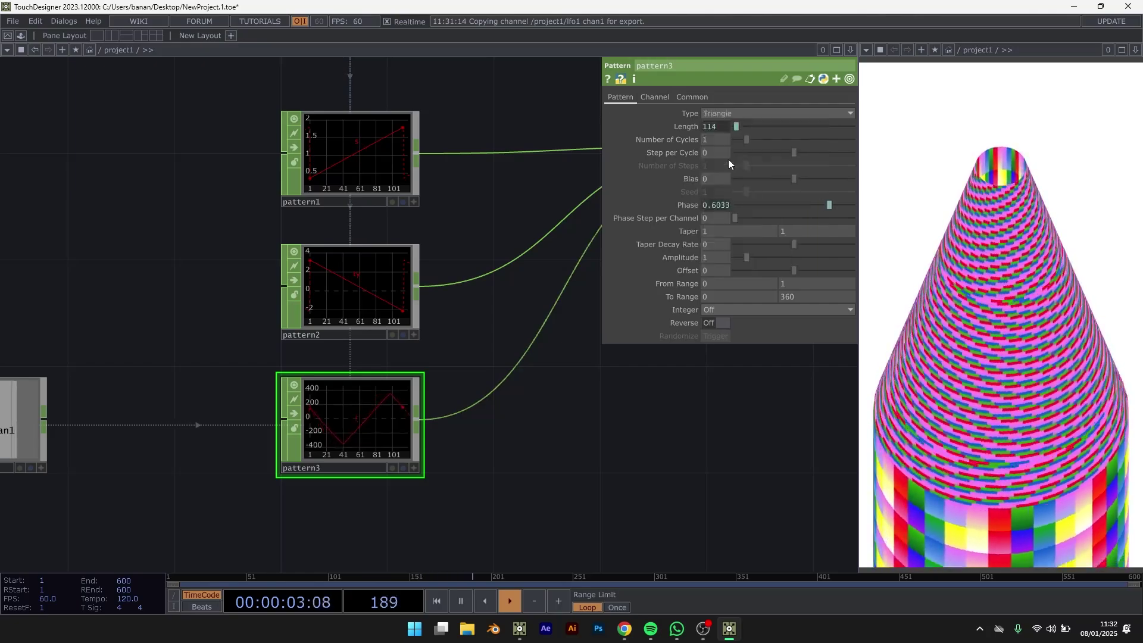
{"action": "left_click", "coordinate": [741, 114]}
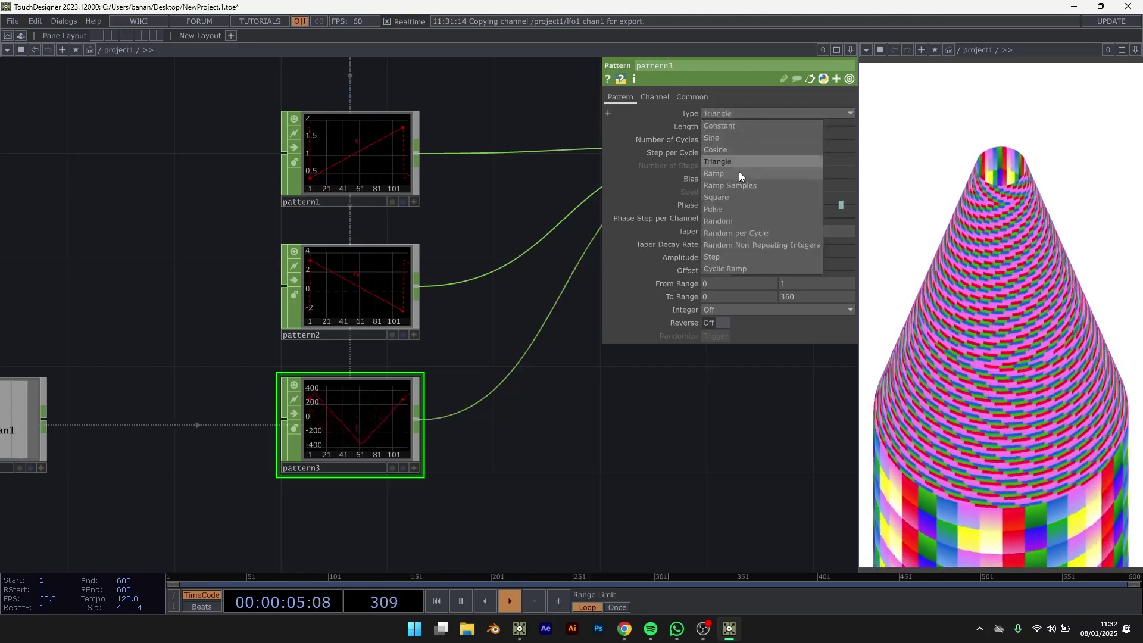
{"action": "left_click", "coordinate": [738, 172]}
{"action": "left_click", "coordinate": [763, 114]}
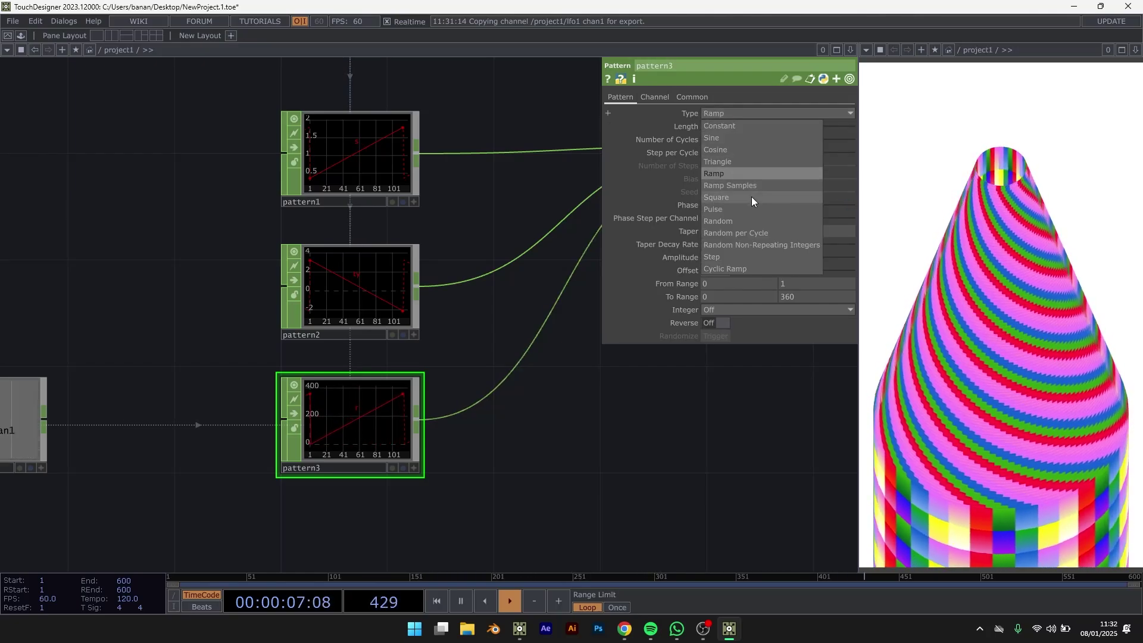
{"action": "left_click", "coordinate": [748, 198]}
{"action": "left_click", "coordinate": [741, 114]}
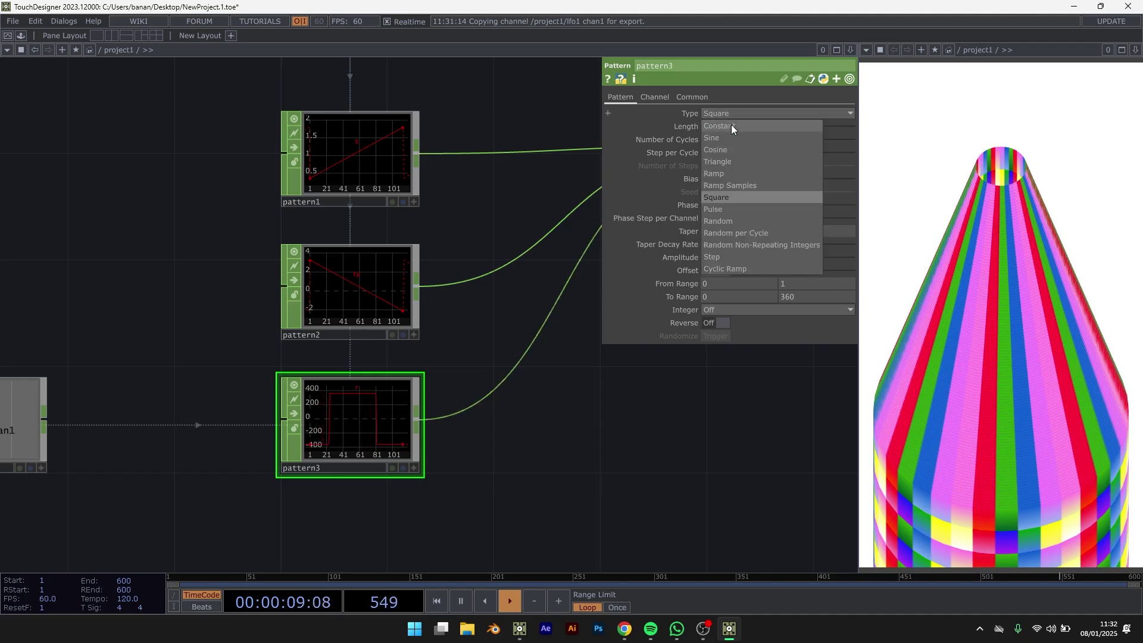
{"action": "left_click", "coordinate": [730, 137]}
Set pattern3's Type to Cosine
{"action": "left_click", "coordinate": [732, 114]}
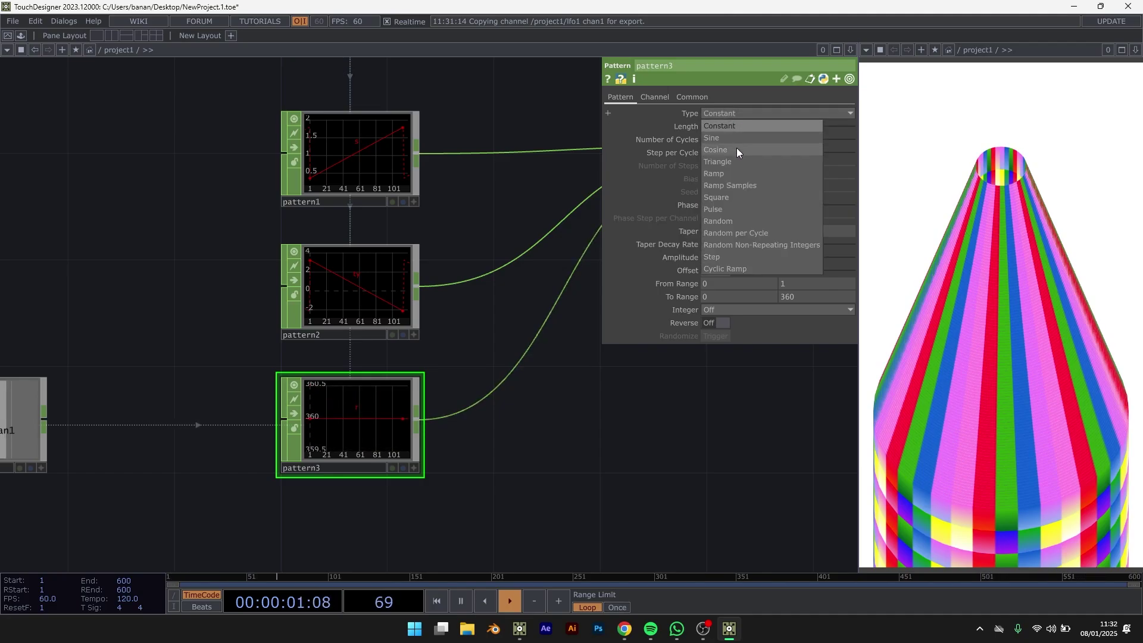
{"action": "left_click", "coordinate": [737, 148]}
{"action": "scroll", "coordinate": [470, 345], "scroll_direction": "down", "scroll_amount": 5}
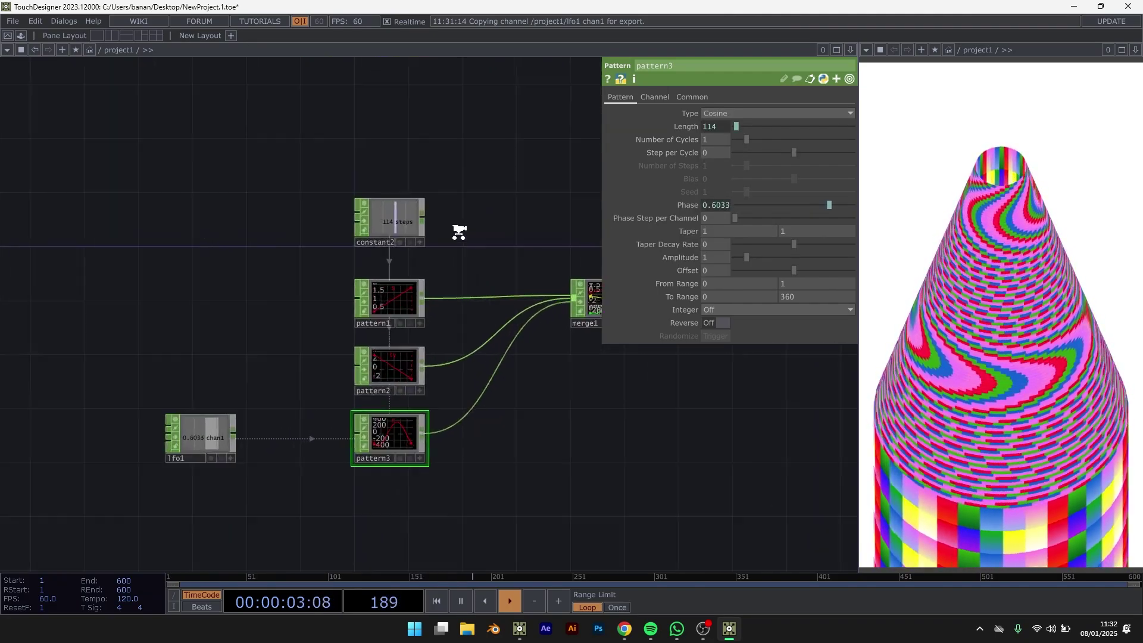
{"action": "scroll", "coordinate": [416, 220], "scroll_direction": "up", "scroll_amount": 3}
{"action": "scroll", "coordinate": [480, 200], "scroll_direction": "down", "scroll_amount": 3}
{"action": "scroll", "coordinate": [393, 286], "scroll_direction": "up", "scroll_amount": 3}
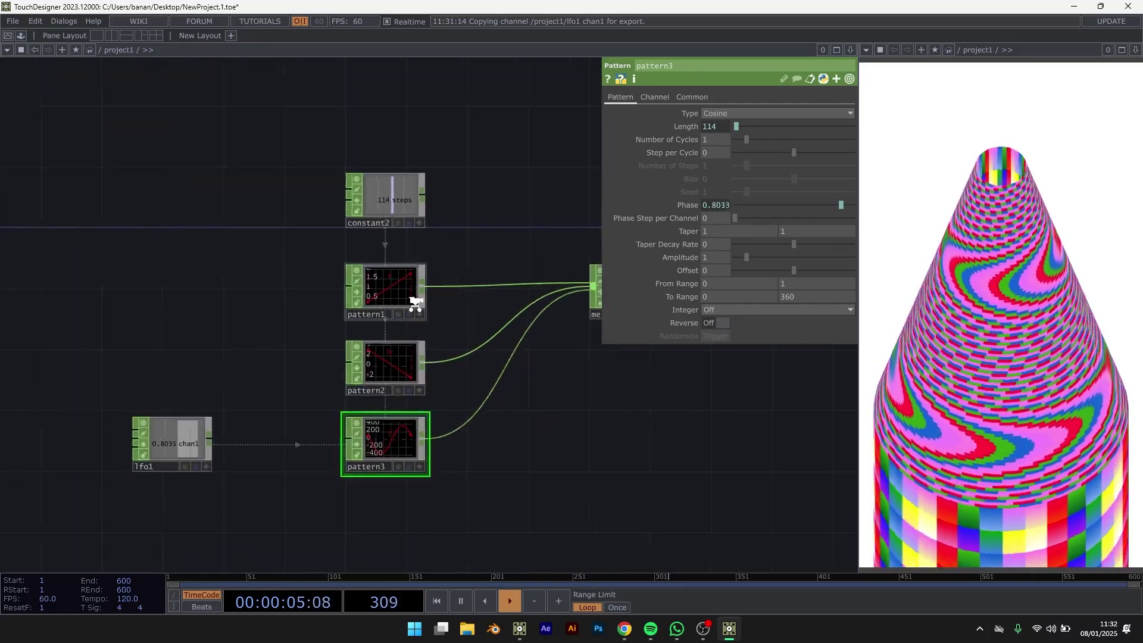
{"action": "scroll", "coordinate": [358, 293], "scroll_direction": "up", "scroll_amount": 4}
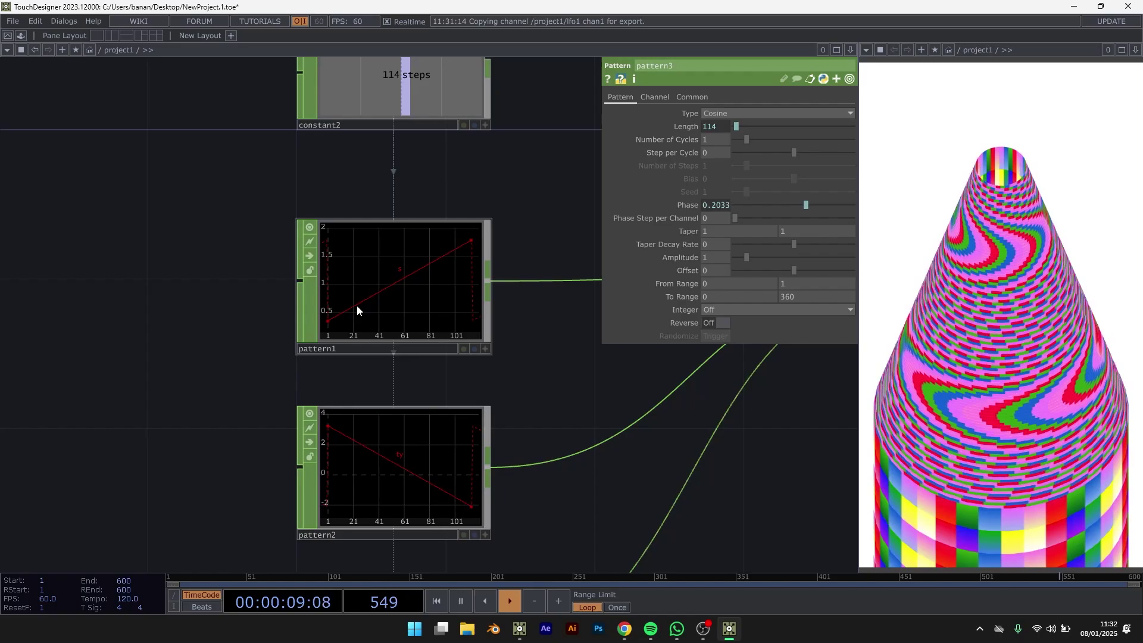
Move pattern1, pattern2, pattern3 and lfo1 down together to free space below constant2
{"action": "scroll", "coordinate": [432, 242], "scroll_direction": "down", "scroll_amount": 2}
{"action": "scroll", "coordinate": [431, 243], "scroll_direction": "down", "scroll_amount": 3}
{"action": "left_click_drag", "start_coordinate": [516, 412], "coordinate": [277, 254]}
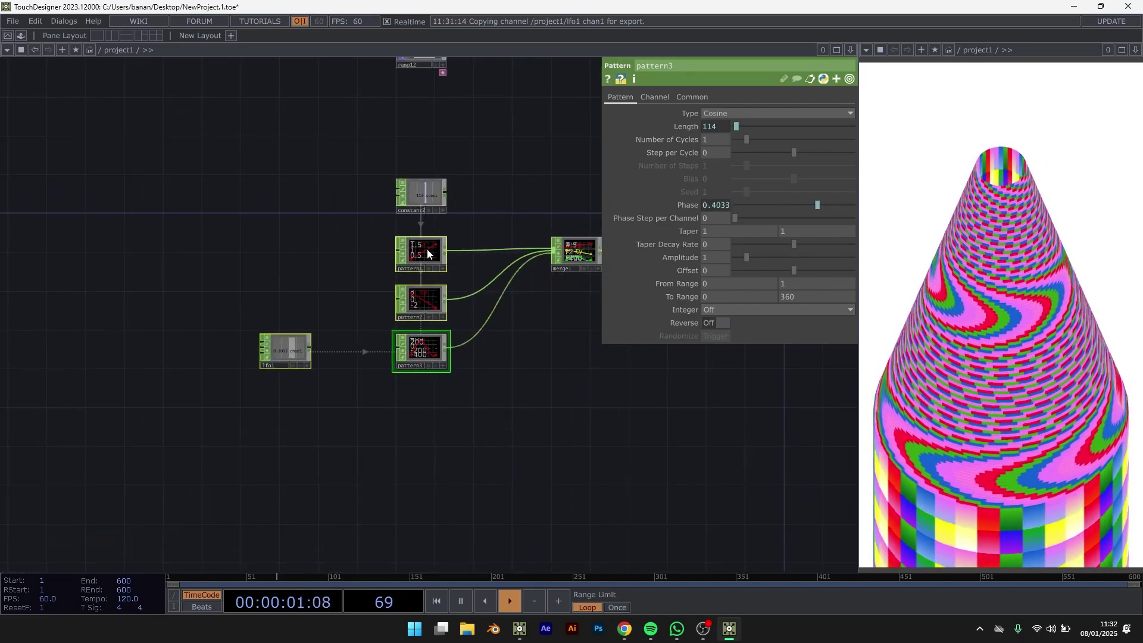
{"action": "left_click_drag", "start_coordinate": [427, 250], "coordinate": [424, 300]}
Add an S Curve CHOP between constant2 and pattern1
{"action": "scroll", "coordinate": [359, 241], "scroll_direction": "up", "scroll_amount": 3}
{"action": "key", "text": "Tab"}
{"action": "type", "text": "s"}
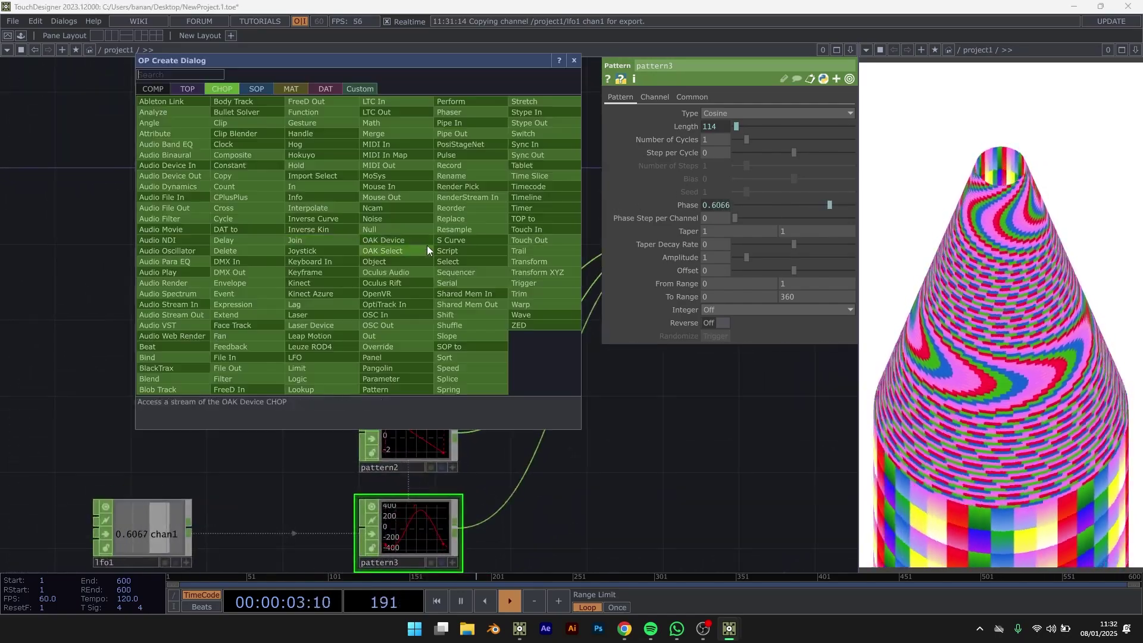
{"action": "left_click", "coordinate": [449, 241]}
{"action": "left_click", "coordinate": [409, 246]}
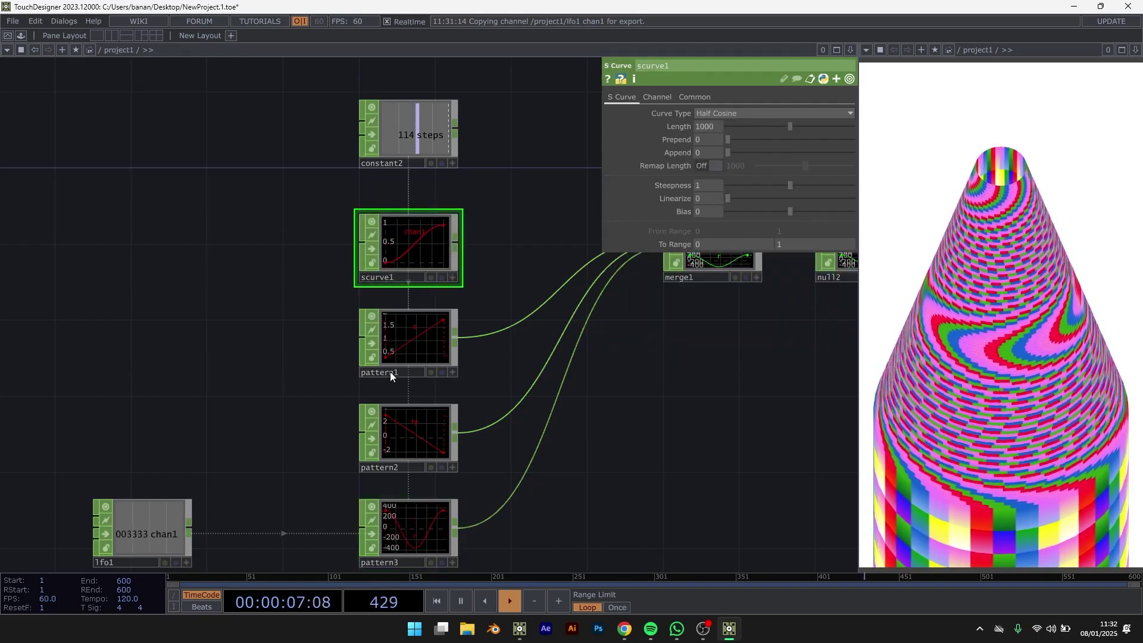
Rename scurve1's channel to s
{"action": "scroll", "coordinate": [458, 216], "scroll_direction": "up", "scroll_amount": 2}
{"action": "scroll", "coordinate": [461, 215], "scroll_direction": "up", "scroll_amount": 2}
{"action": "left_click", "coordinate": [657, 96]}
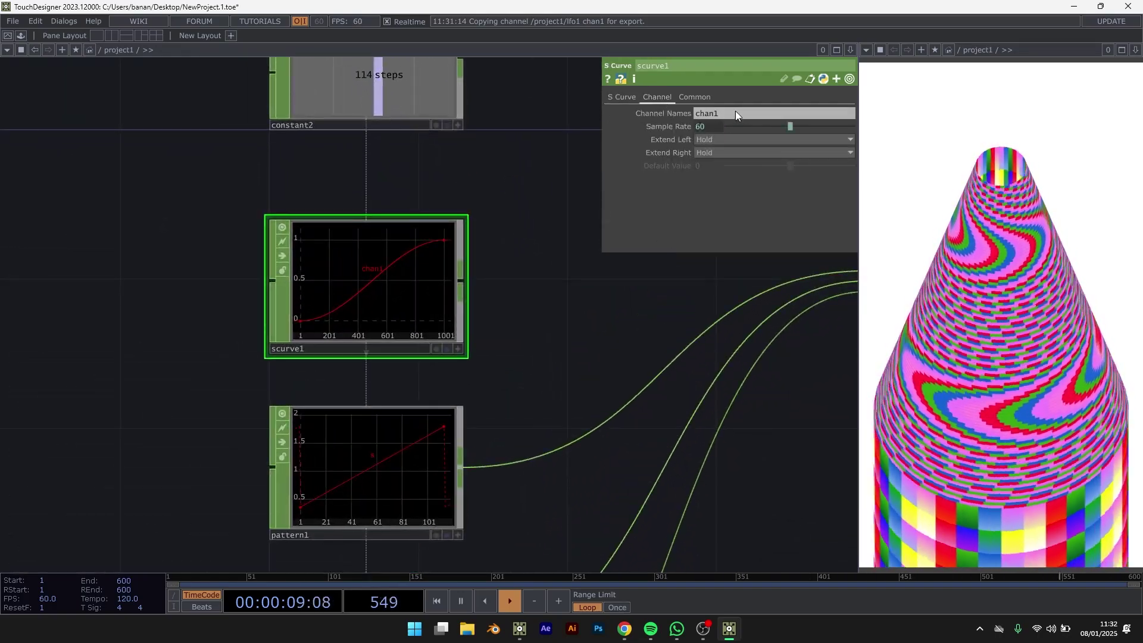
{"action": "type", "text": "s"}
{"action": "left_click", "coordinate": [622, 97]}
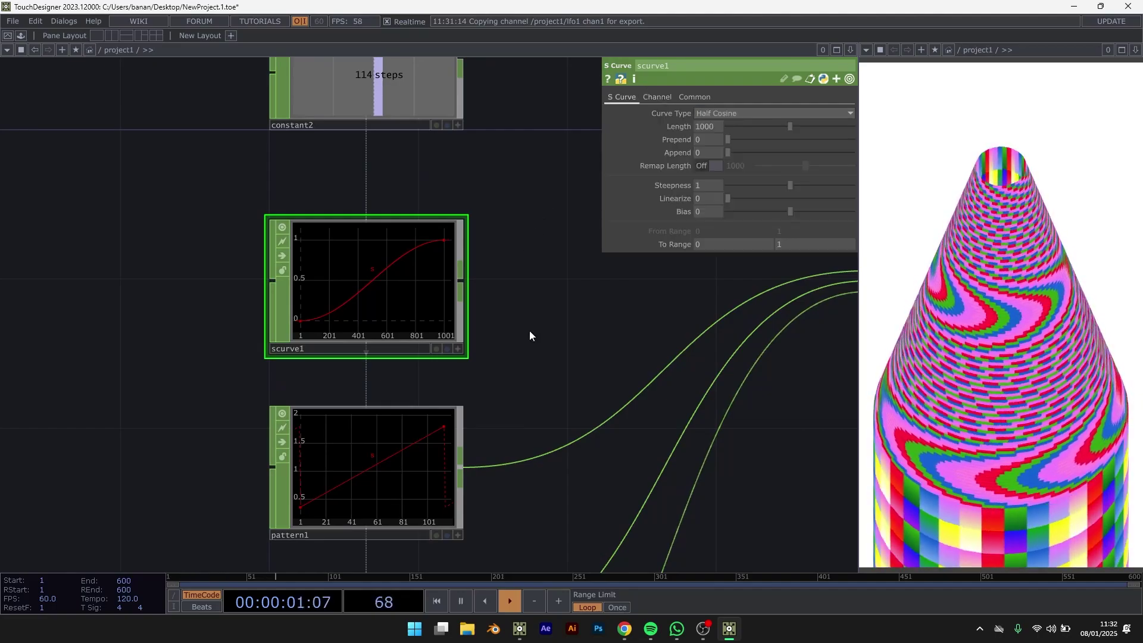
Set scurve1's To Range to 0.36 and 1.8, matching pattern1's range
{"action": "left_click_drag", "start_coordinate": [530, 330], "coordinate": [517, 287]}
{"action": "middle_click_drag", "start_coordinate": [415, 441], "coordinate": [409, 437]}
{"action": "left_click", "coordinate": [410, 437]}
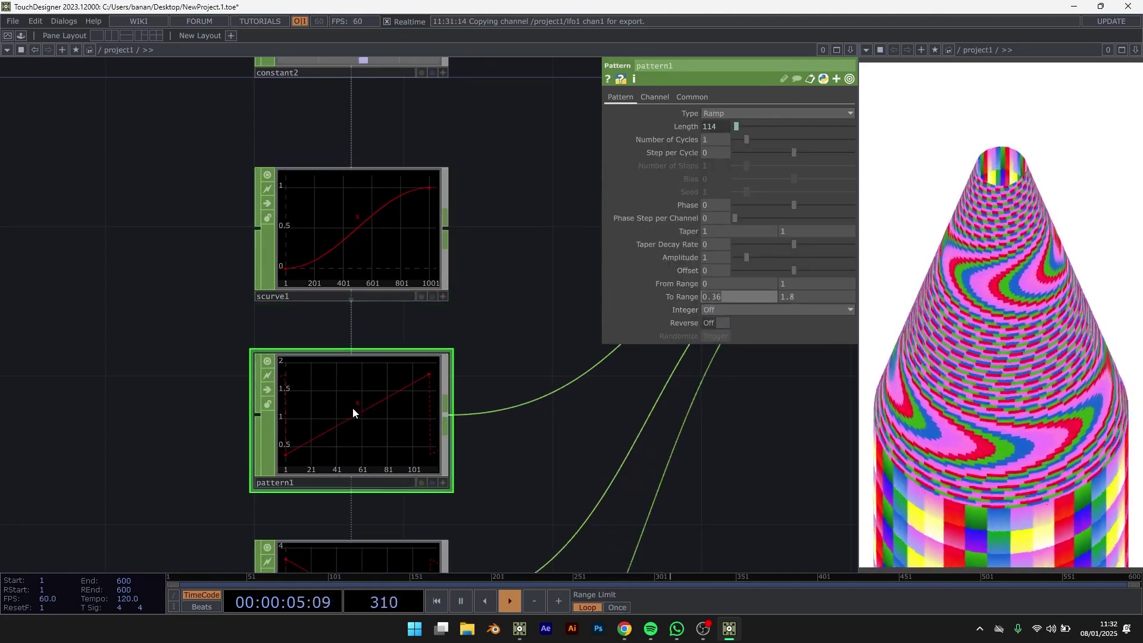
{"action": "left_click", "coordinate": [397, 246]}
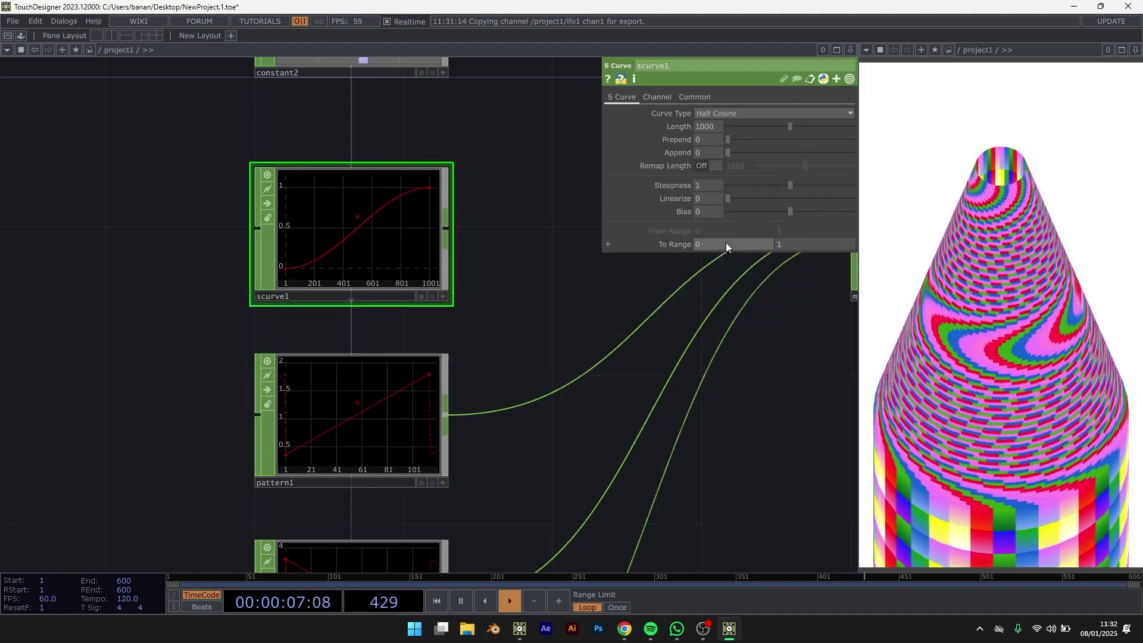
{"action": "key", "text": "Return"}
{"action": "left_click", "coordinate": [426, 387]}
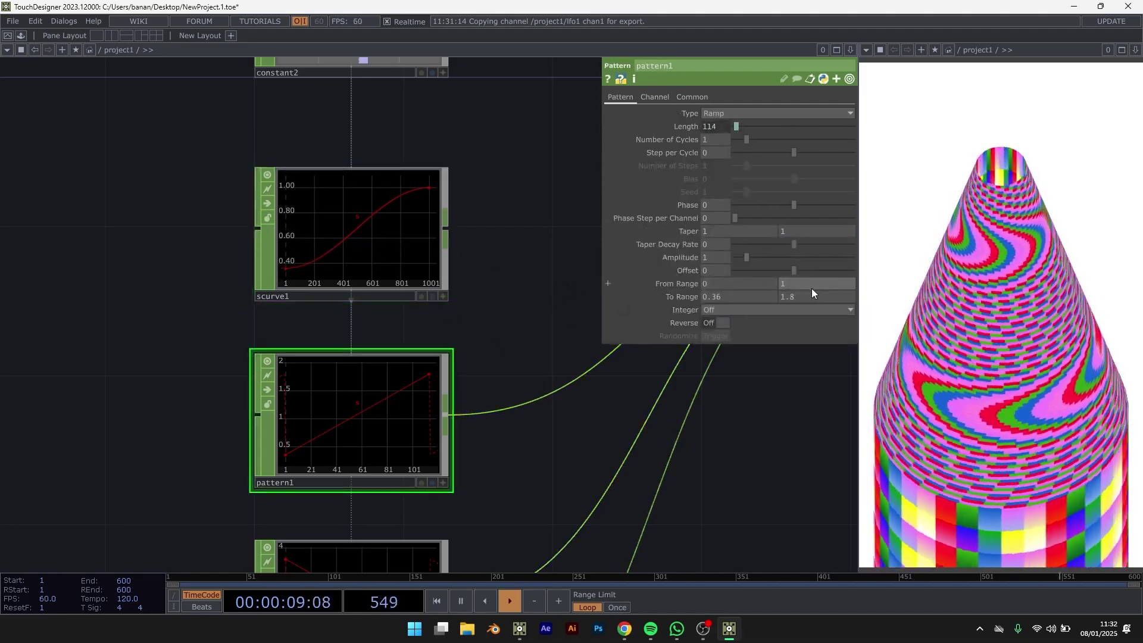
{"action": "left_click", "coordinate": [421, 242]}
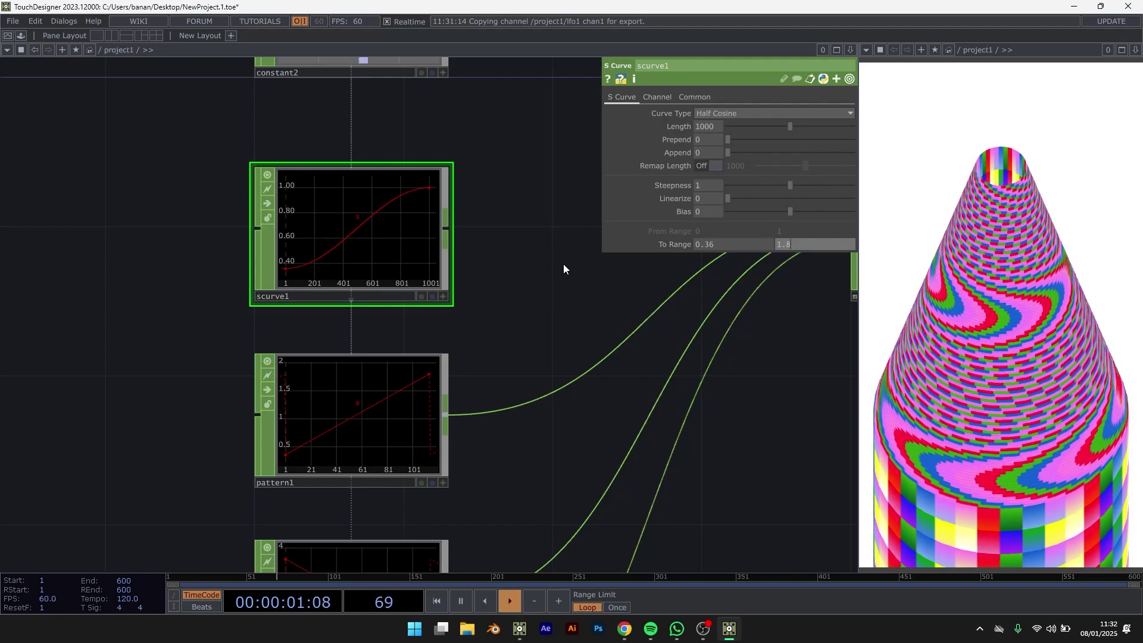
{"action": "key", "text": "Return"}
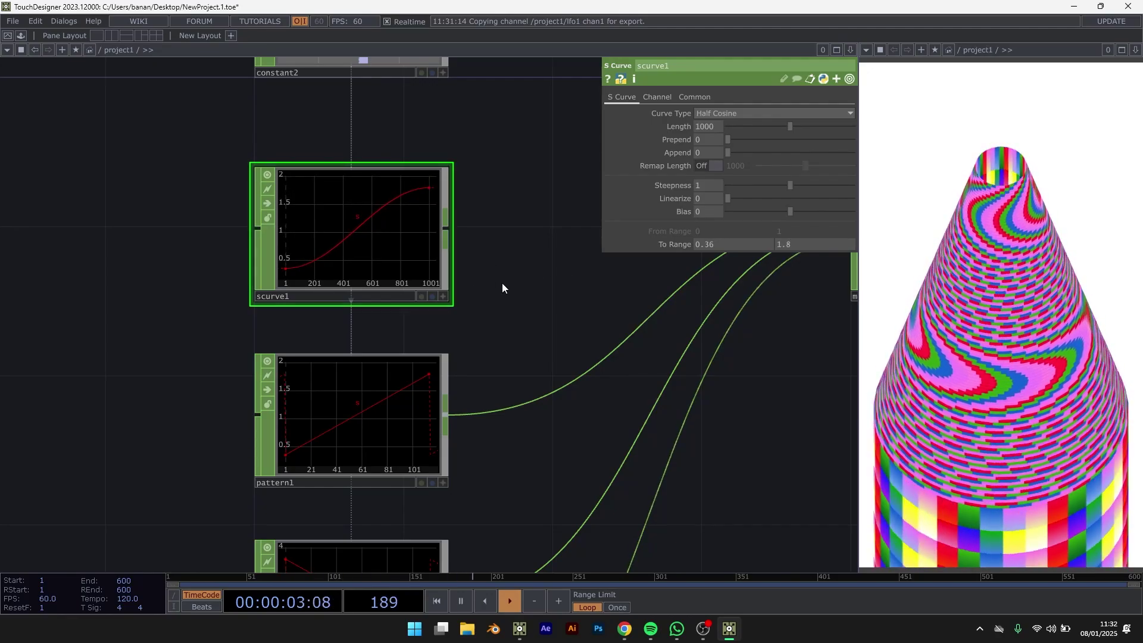
Link scurve1's Length to constant2's steps channel as a CHOP Reference
{"action": "scroll", "coordinate": [502, 288], "scroll_direction": "down", "scroll_amount": 3}
{"action": "left_click_drag", "start_coordinate": [515, 281], "coordinate": [455, 323]}
{"action": "right_click", "coordinate": [362, 136]}
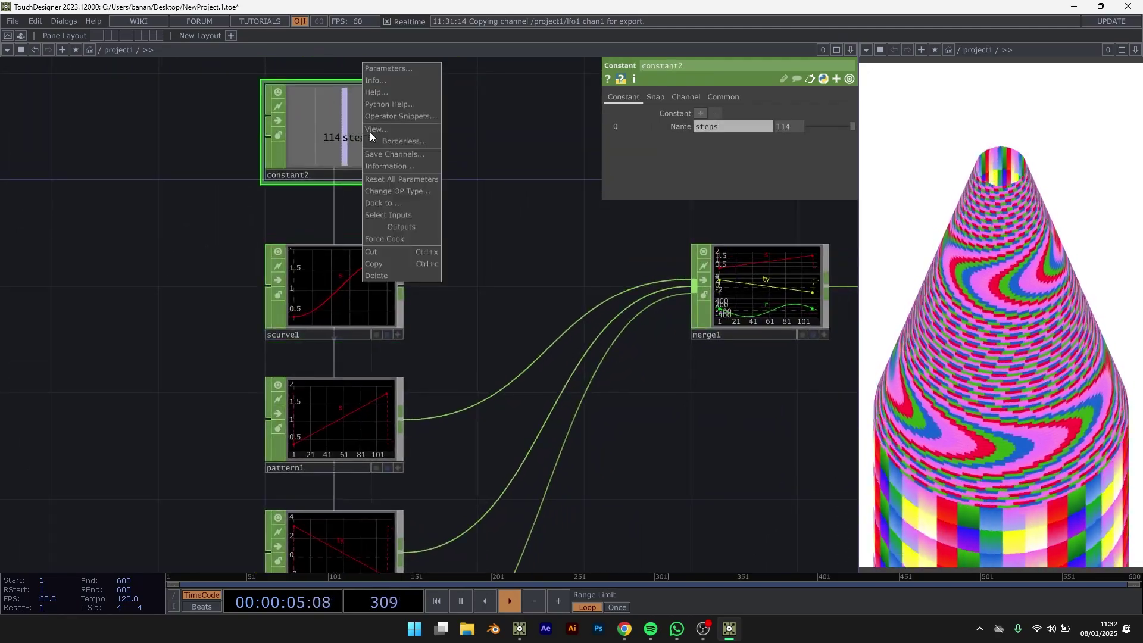
{"action": "left_click", "coordinate": [536, 301]}
{"action": "left_click", "coordinate": [399, 176]}
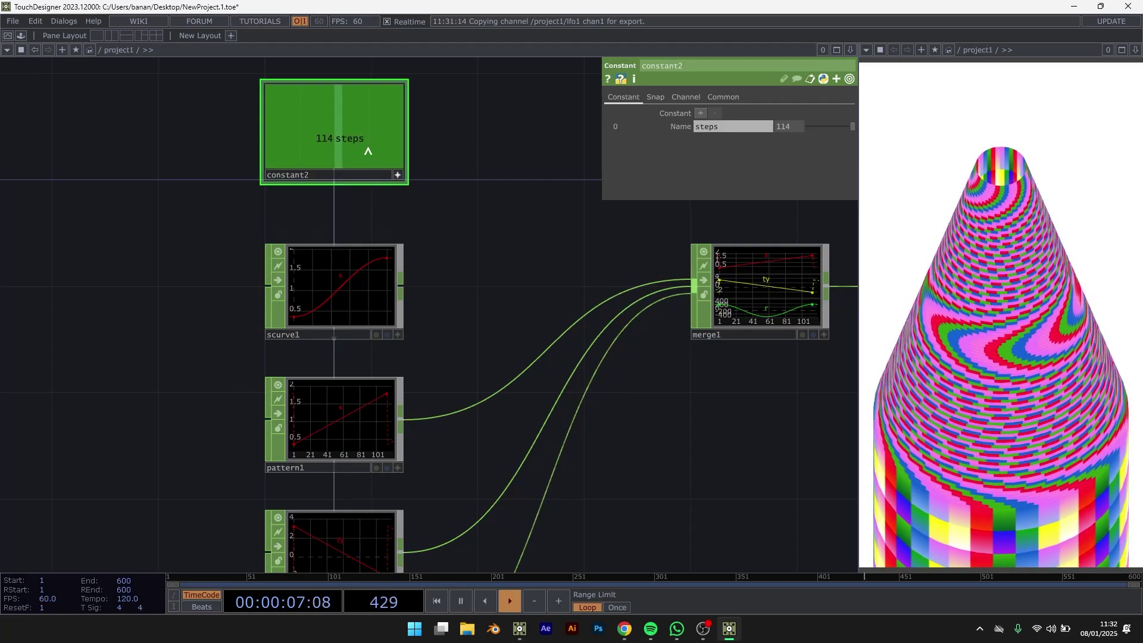
{"action": "left_click_drag", "start_coordinate": [368, 151], "coordinate": [677, 113]}
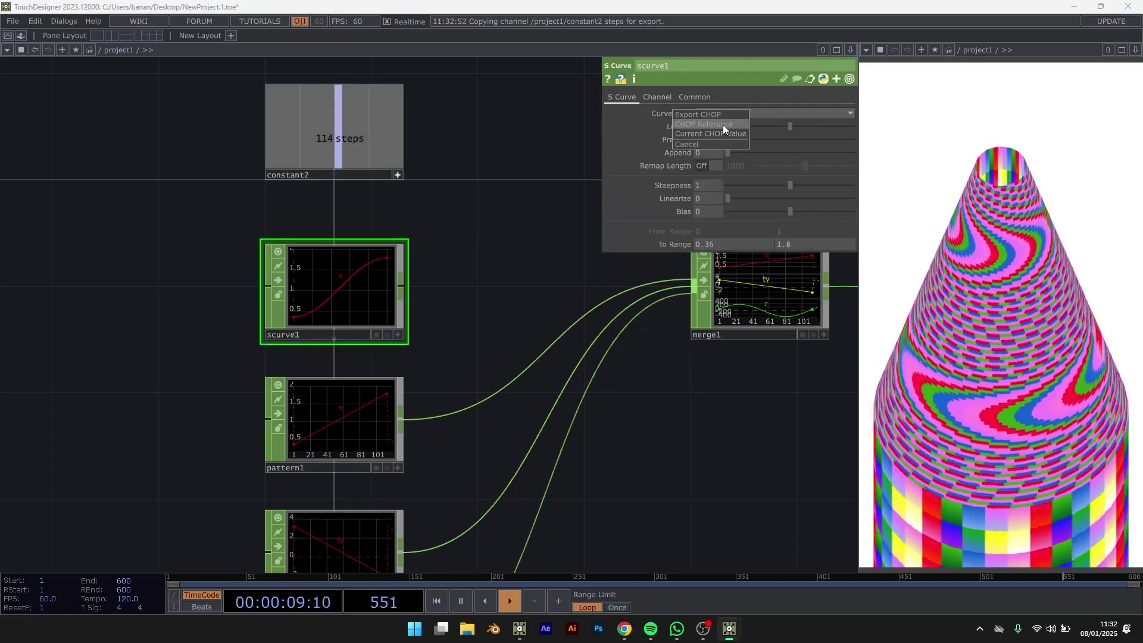
{"action": "left_click", "coordinate": [723, 123]}
{"action": "left_click_drag", "start_coordinate": [417, 291], "coordinate": [356, 284]}
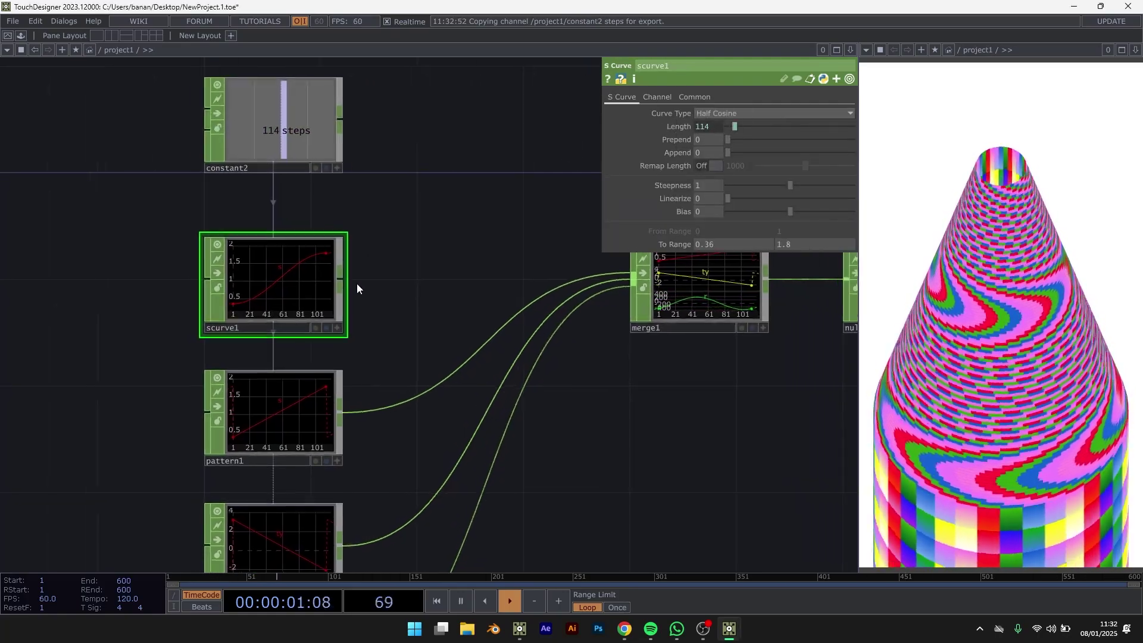
Connect scurve1's output to merge1 in place of pattern1
{"action": "scroll", "coordinate": [452, 302], "scroll_direction": "up", "scroll_amount": 2}
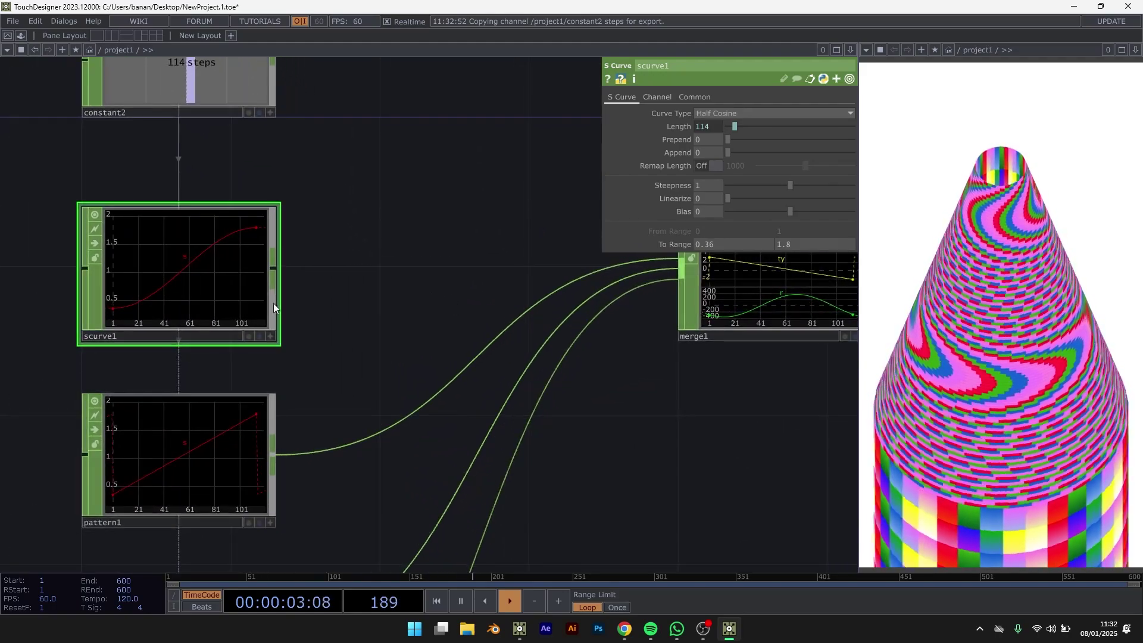
{"action": "left_click_drag", "start_coordinate": [273, 268], "coordinate": [384, 431]}
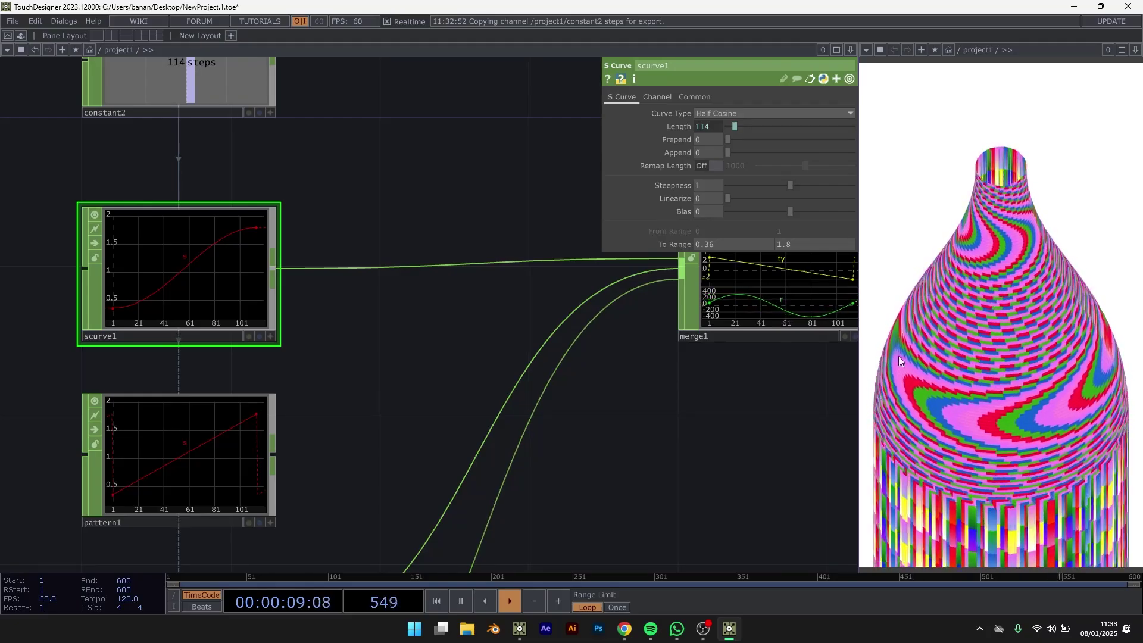
Set tube1's Columns to 100
{"action": "scroll", "coordinate": [337, 421], "scroll_direction": "down", "scroll_amount": 3}
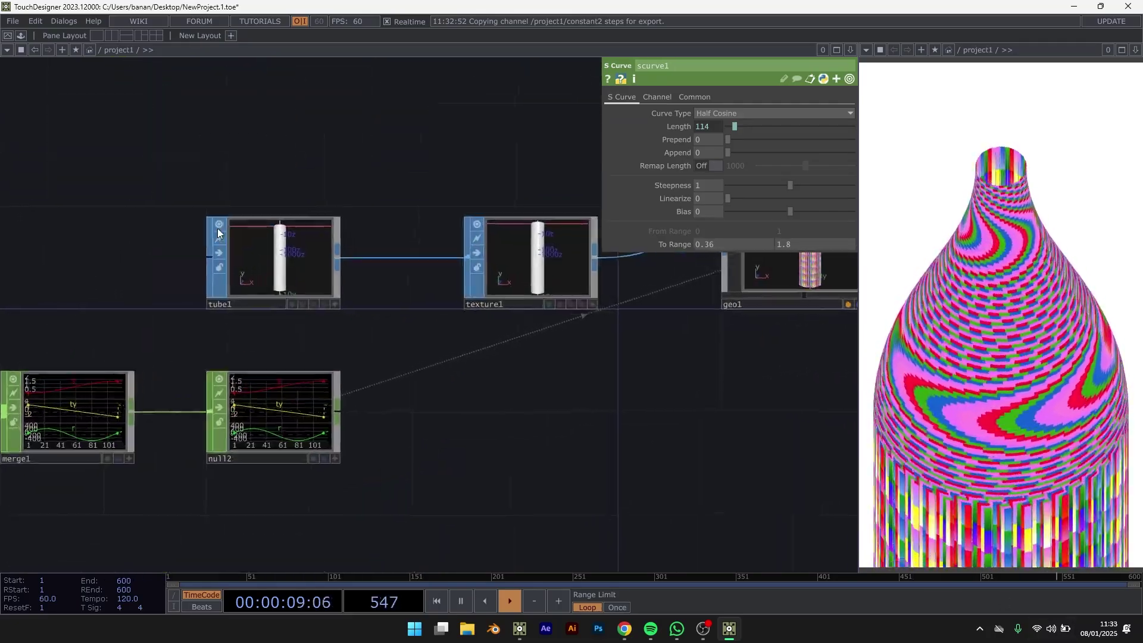
{"action": "left_click", "coordinate": [246, 242]}
{"action": "scroll", "coordinate": [247, 242], "scroll_direction": "up", "scroll_amount": 2}
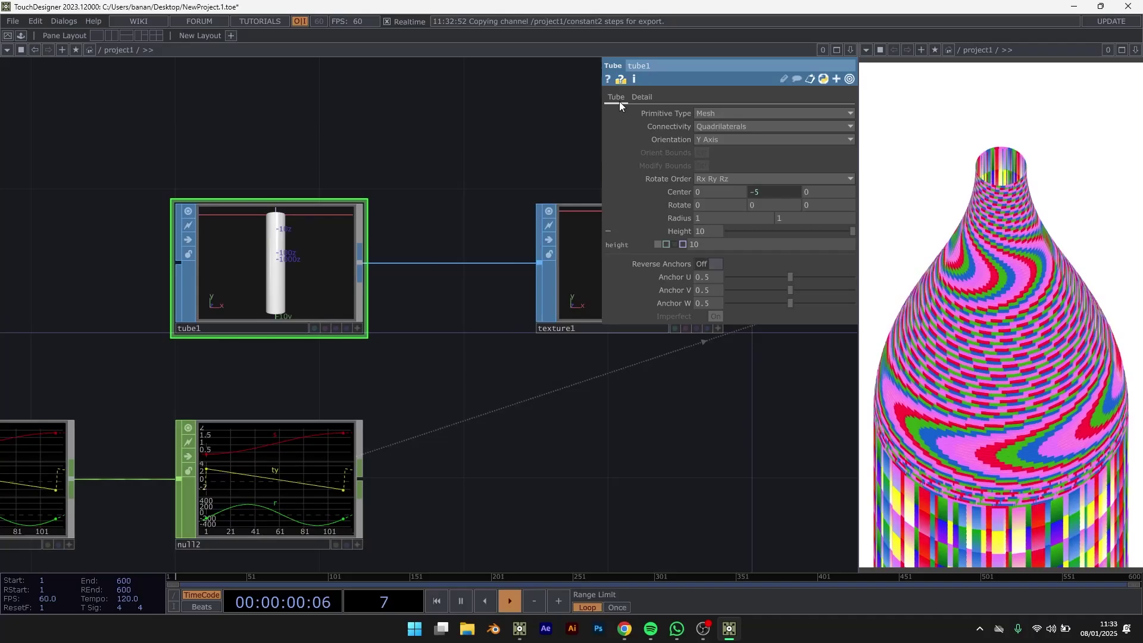
{"action": "left_click", "coordinate": [641, 96]}
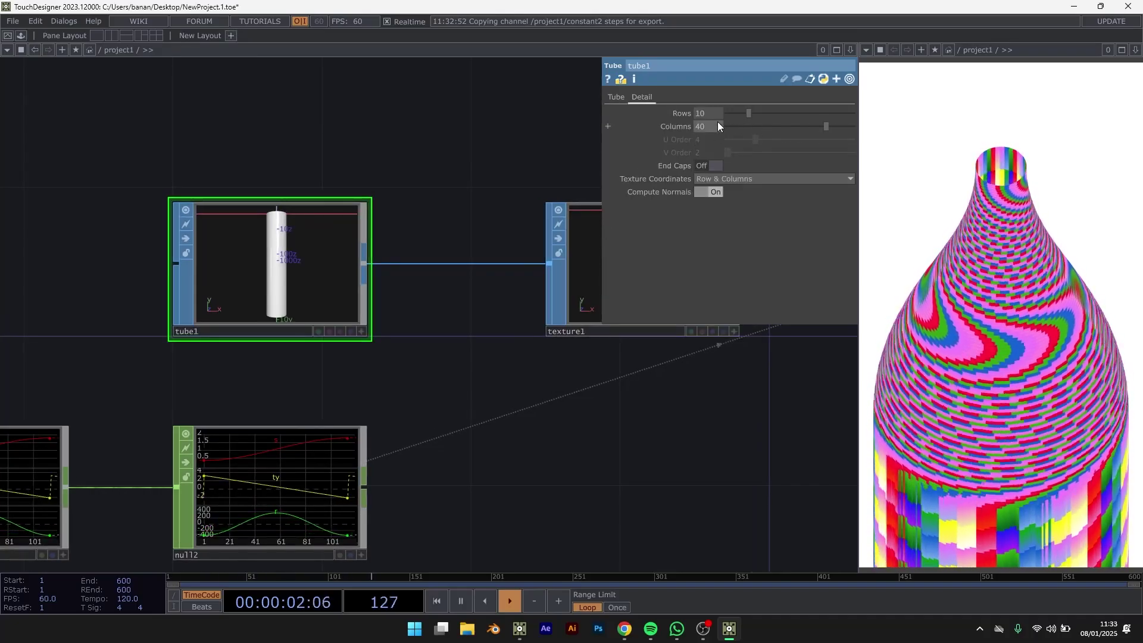
{"action": "left_click_drag", "start_coordinate": [717, 122], "coordinate": [693, 124]}
{"action": "type", "text": "100"}
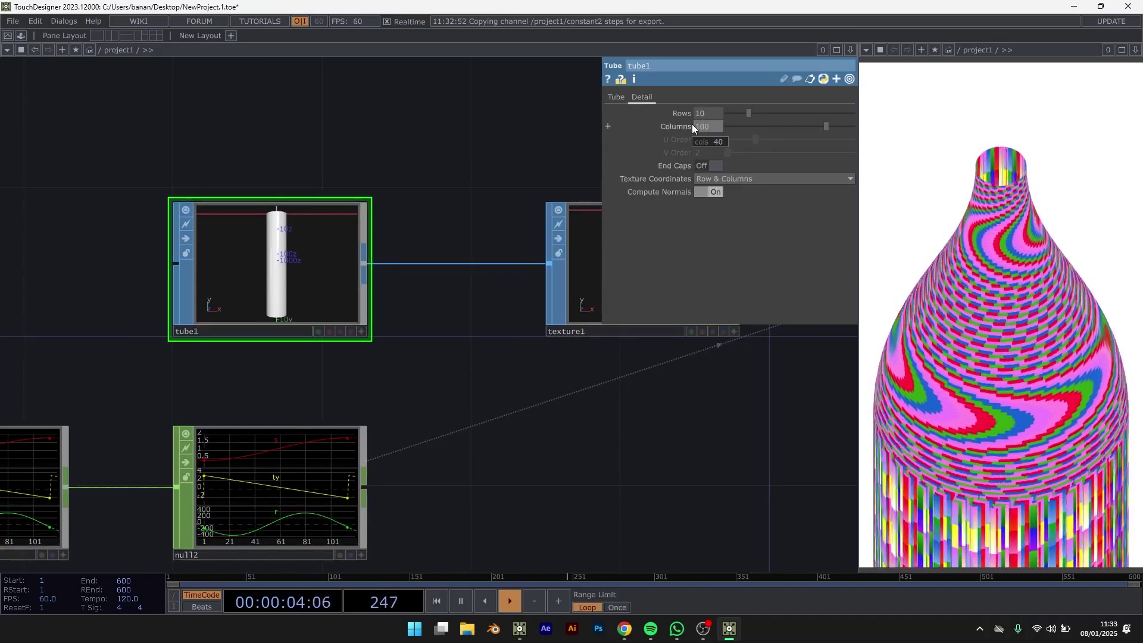
{"action": "key", "text": "Return"}
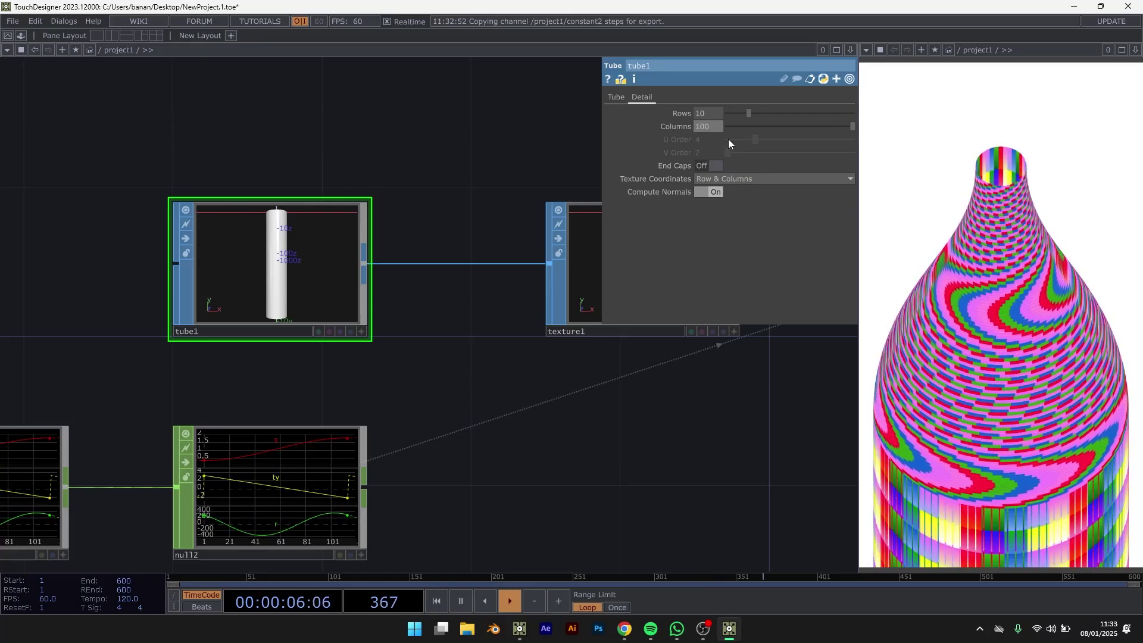
Raise scurve1's Steepness to about 1.457
{"action": "scroll", "coordinate": [727, 412], "scroll_direction": "down", "scroll_amount": 5}
{"action": "scroll", "coordinate": [152, 498], "scroll_direction": "up", "scroll_amount": 5}
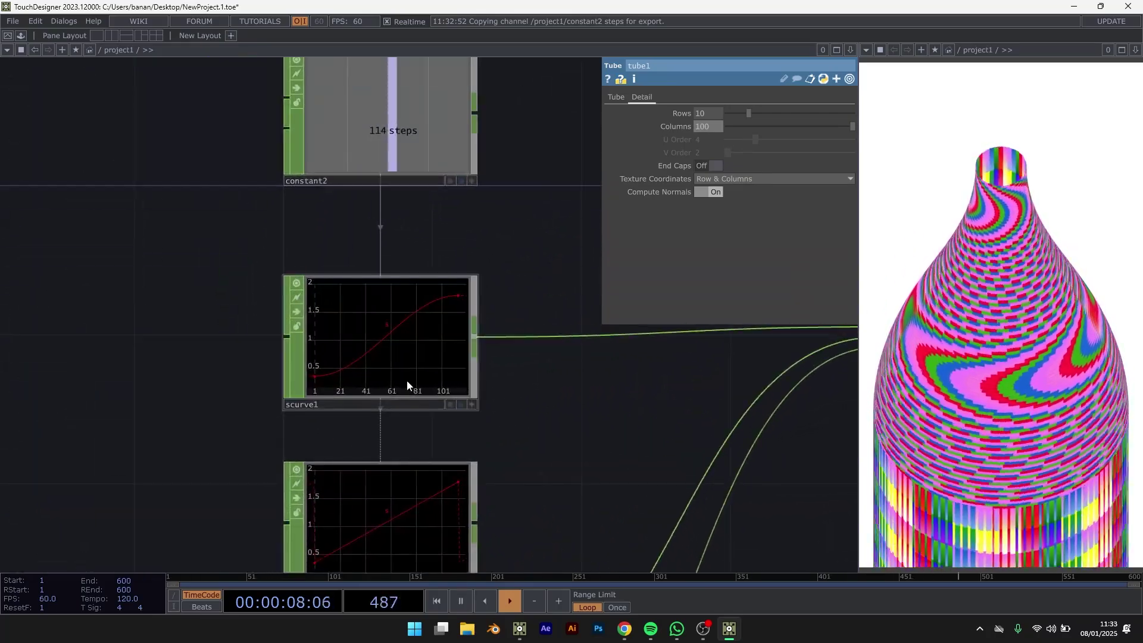
{"action": "left_click", "coordinate": [408, 385]}
{"action": "scroll", "coordinate": [499, 313], "scroll_direction": "up", "scroll_amount": 2}
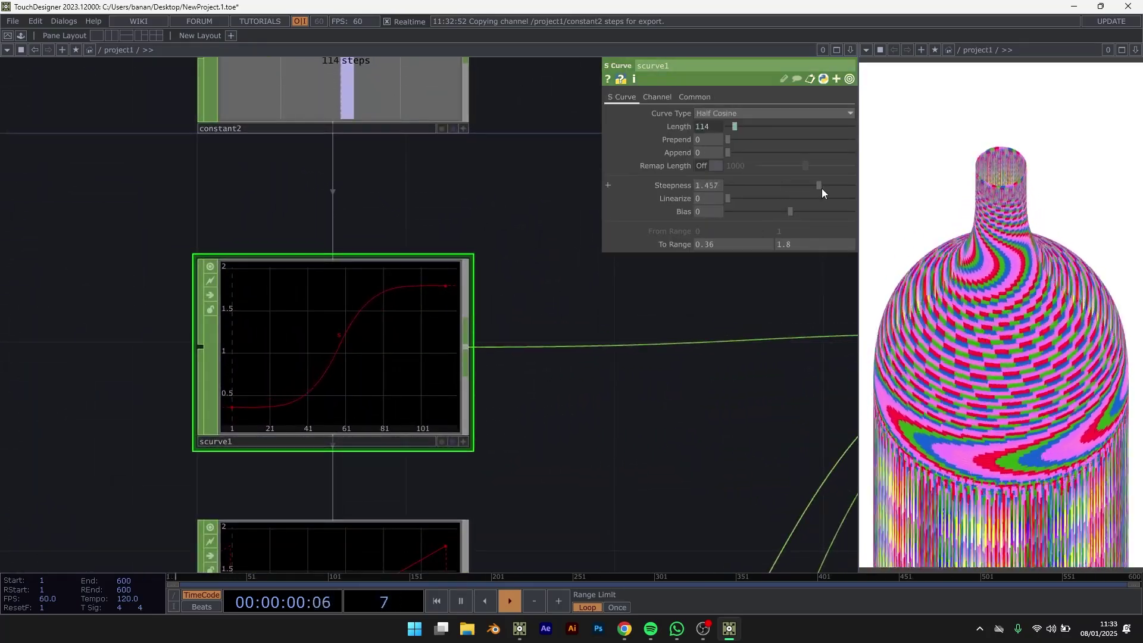